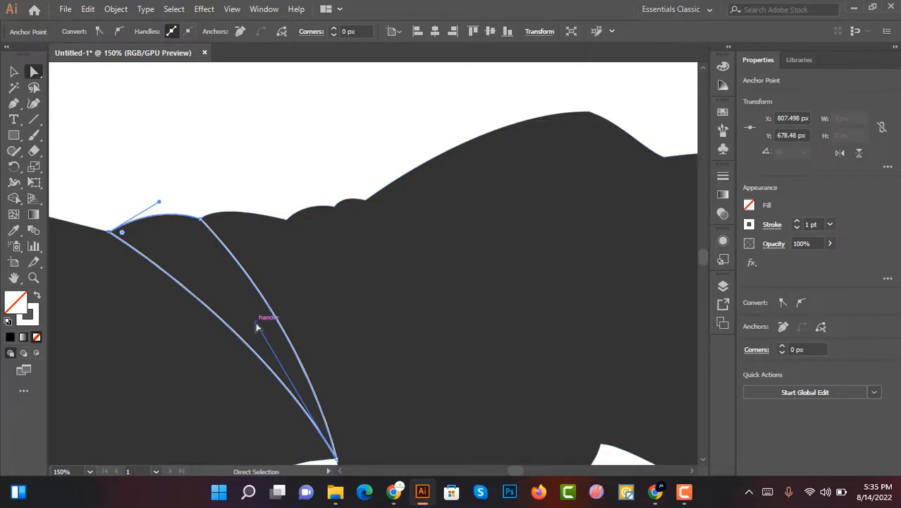
Step: Adjust the direction handles at both ends of the second fold line to smooth its curve, and deselect it
{"action": "left_click_drag", "start_coordinate": [258, 326], "coordinate": [245, 304]}
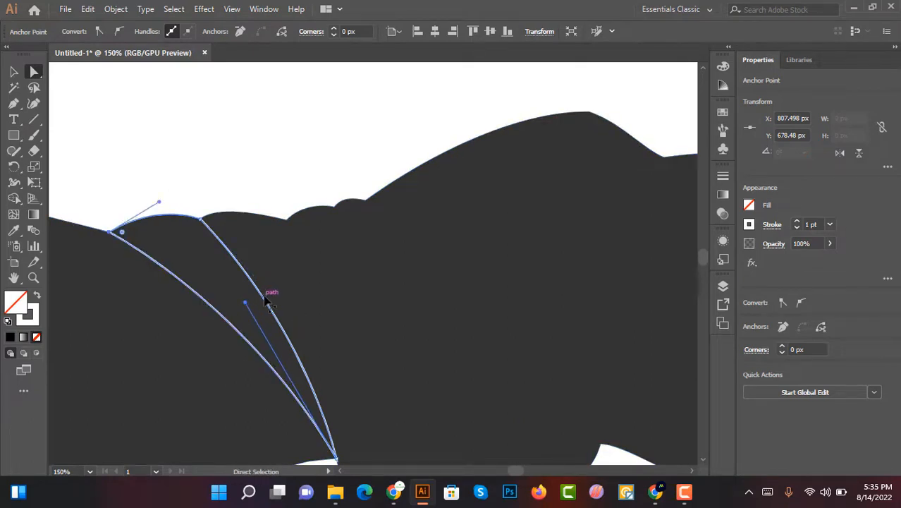
{"action": "left_click", "coordinate": [265, 302]}
{"action": "left_click_drag", "start_coordinate": [312, 341], "coordinate": [293, 293]}
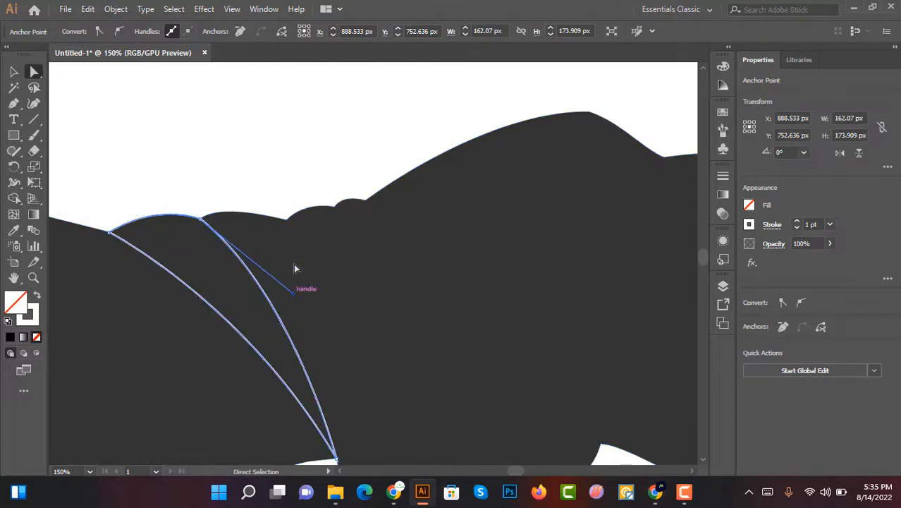
{"action": "scroll", "coordinate": [271, 186], "scroll_direction": "down", "scroll_amount": 2}
{"action": "left_click", "coordinate": [282, 178]}
Step: Draw a third curved fold line with the Pen tool from the next upper notch to the knot's lower-left corner, and deselect it
{"action": "scroll", "coordinate": [282, 194], "scroll_direction": "up", "scroll_amount": 2}
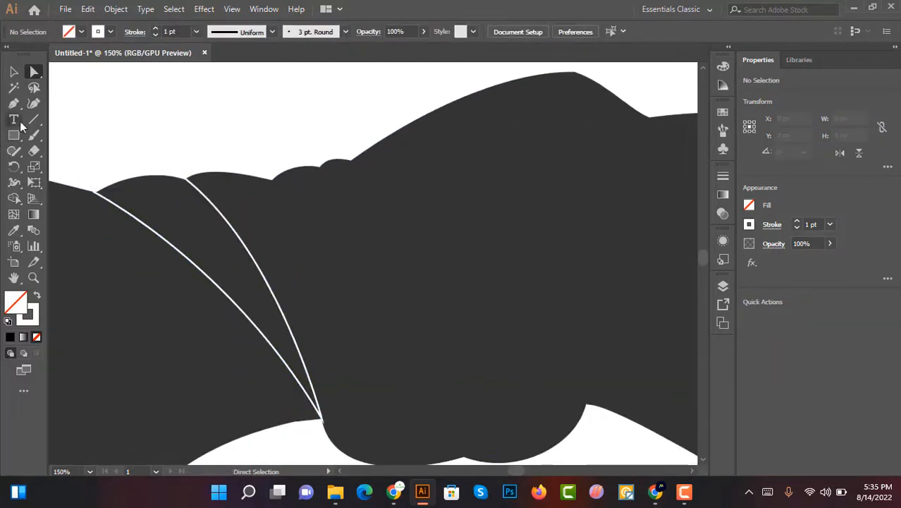
{"action": "left_click", "coordinate": [268, 176]}
{"action": "scroll", "coordinate": [296, 303], "scroll_direction": "down", "scroll_amount": 2}
{"action": "left_click_drag", "start_coordinate": [322, 355], "coordinate": [320, 446]}
{"action": "left_click_drag", "start_coordinate": [318, 348], "coordinate": [319, 347]}
{"action": "scroll", "coordinate": [319, 349], "scroll_direction": "up", "scroll_amount": 3}
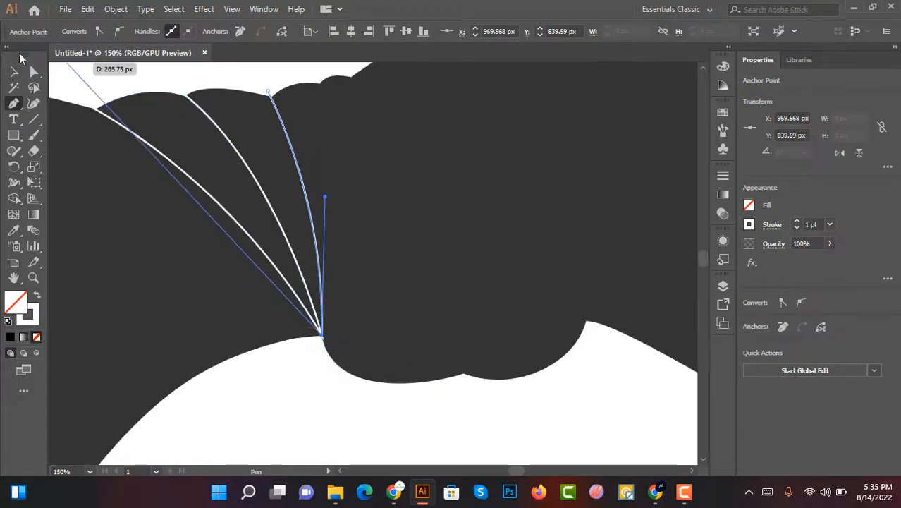
{"action": "left_click", "coordinate": [14, 71]}
{"action": "left_click", "coordinate": [373, 409]}
{"action": "left_click_drag", "start_coordinate": [383, 302], "coordinate": [313, 282]}
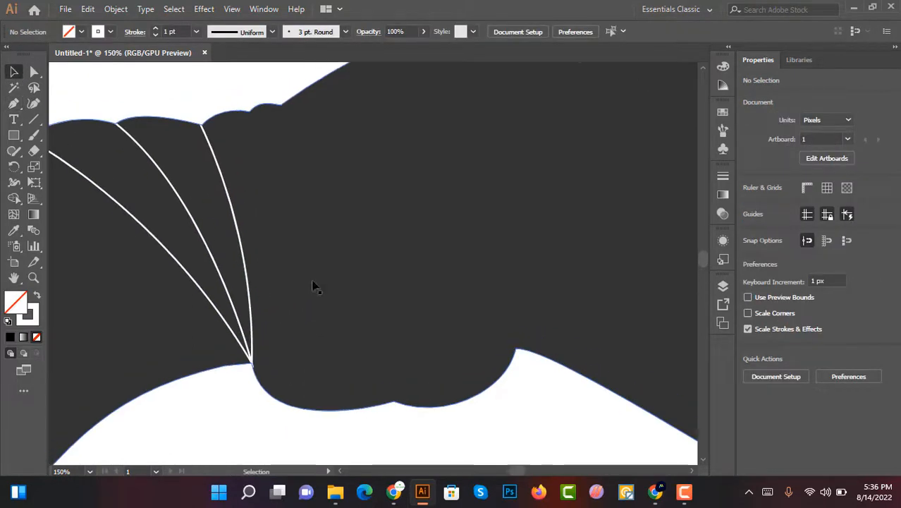
Step: Draw a fourth curved fold line with the Pen tool from the next upper notch to the cusp in the knot's lower edge
{"action": "left_click", "coordinate": [12, 103]}
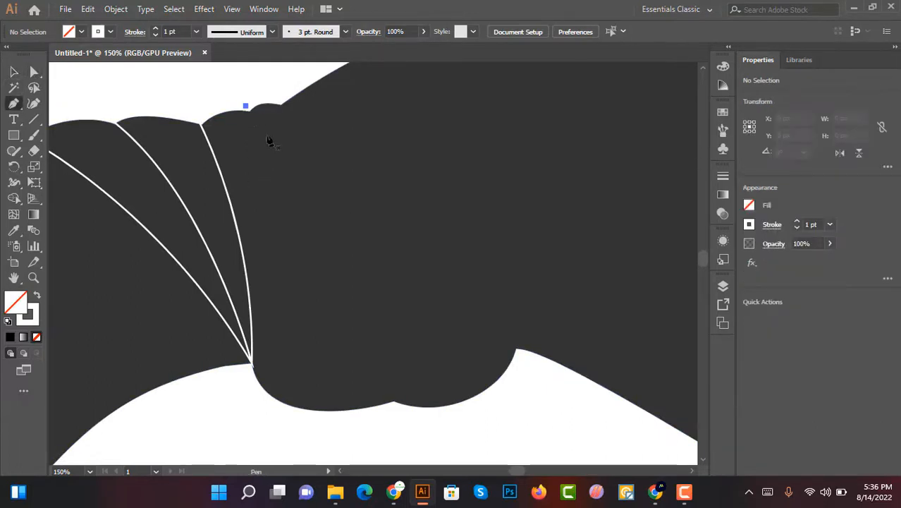
{"action": "scroll", "coordinate": [396, 402], "scroll_direction": "down", "scroll_amount": 2}
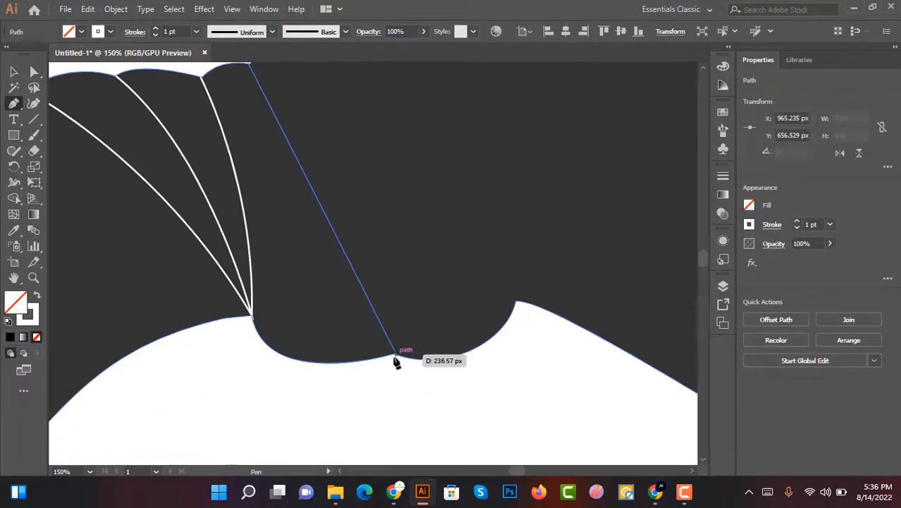
{"action": "scroll", "coordinate": [398, 364], "scroll_direction": "down", "scroll_amount": 1, "text": "alt"}
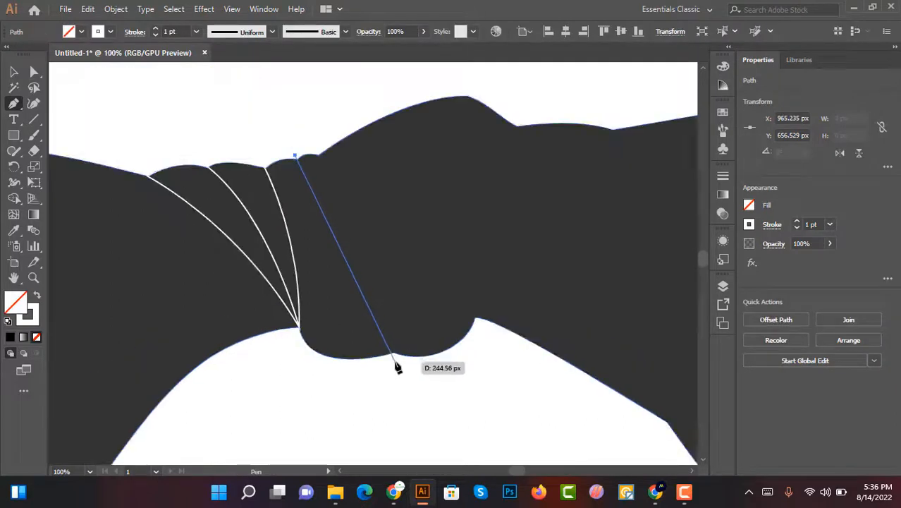
{"action": "scroll", "coordinate": [416, 432], "scroll_direction": "down", "scroll_amount": 1}
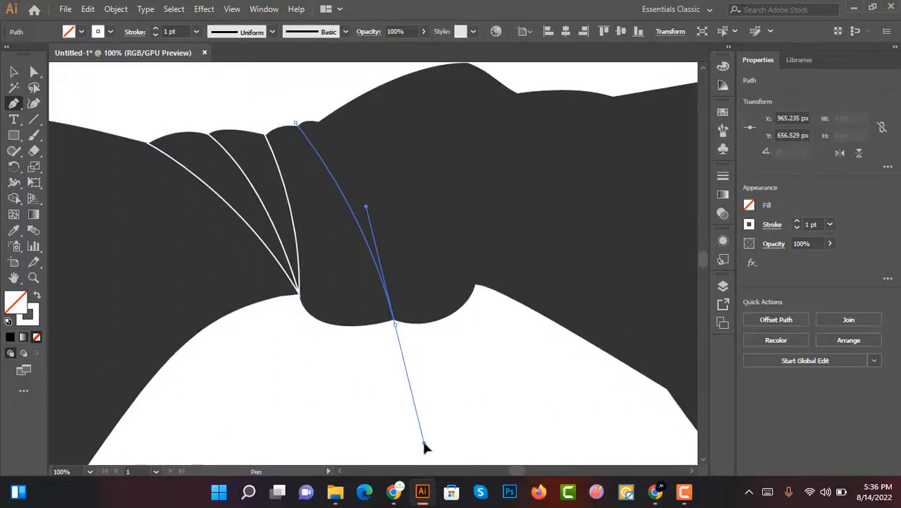
{"action": "scroll", "coordinate": [397, 333], "scroll_direction": "up", "scroll_amount": 1, "text": "alt"}
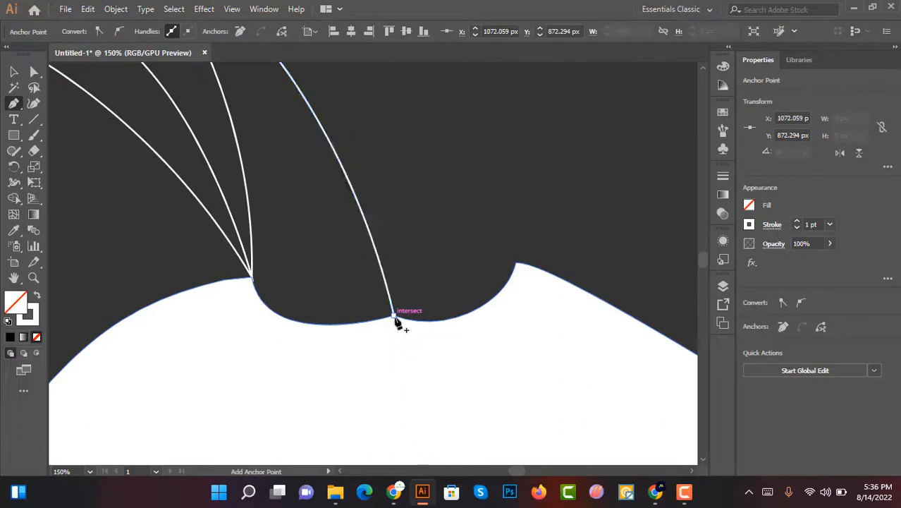
Step: Remove the outgoing direction handle at the fourth fold line's lower end and finish the path
{"action": "left_click", "coordinate": [394, 316]}
{"action": "key", "text": "ctrl+z"}
{"action": "left_click", "coordinate": [396, 319]}
{"action": "key", "text": "ctrl+z"}
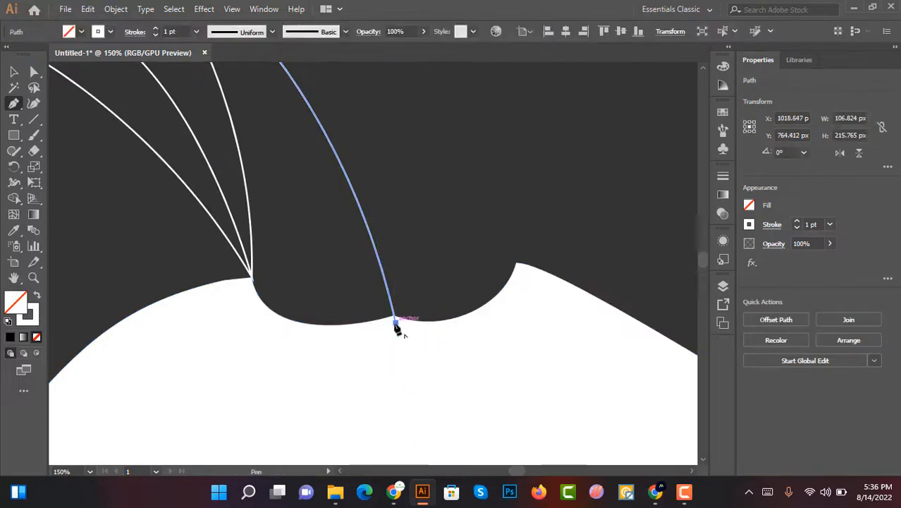
{"action": "left_click", "coordinate": [395, 319]}
{"action": "scroll", "coordinate": [423, 296], "scroll_direction": "up", "scroll_amount": 2}
{"action": "scroll", "coordinate": [437, 232], "scroll_direction": "up", "scroll_amount": 1}
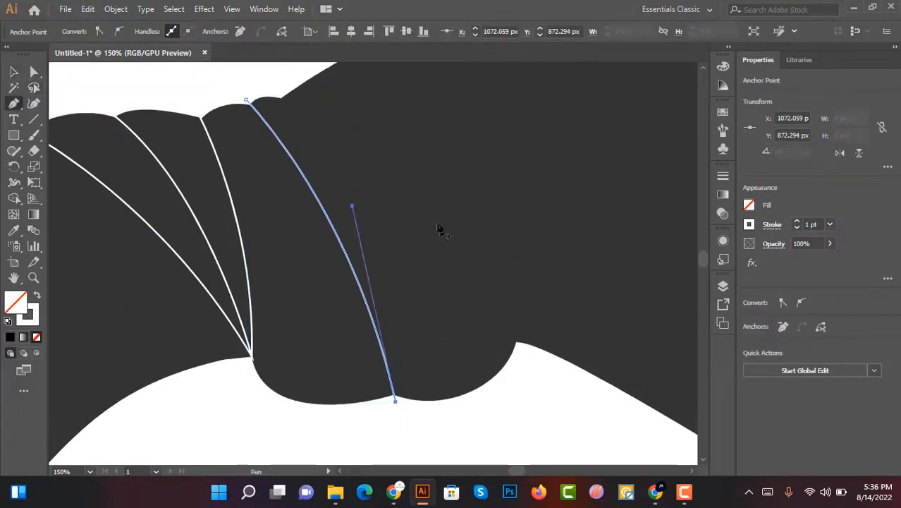
{"action": "scroll", "coordinate": [437, 227], "scroll_direction": "up", "scroll_amount": 1}
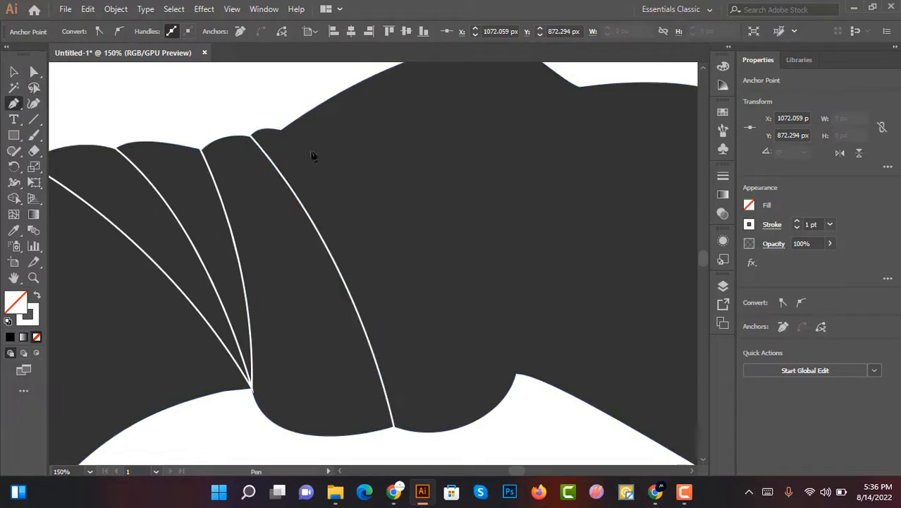
Step: Draw a fifth curved fold line from the last small upper notch to the knot's lower-right corner
{"action": "left_click", "coordinate": [281, 130]}
{"action": "scroll", "coordinate": [310, 169], "scroll_direction": "down", "scroll_amount": 2}
{"action": "left_click_drag", "start_coordinate": [516, 309], "coordinate": [594, 453]}
{"action": "scroll", "coordinate": [586, 439], "scroll_direction": "up", "scroll_amount": 4}
{"action": "scroll", "coordinate": [586, 437], "scroll_direction": "up", "scroll_amount": 2}
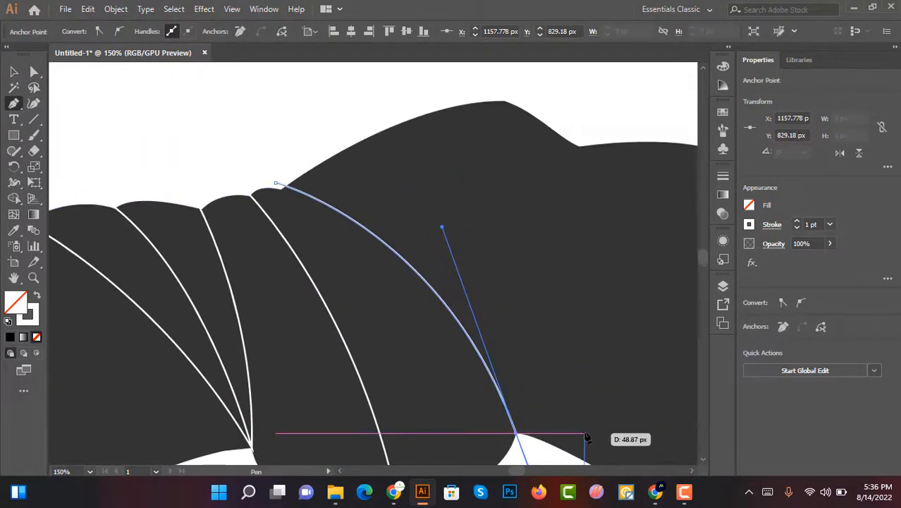
Step: Move the fifth fold line's upper anchor point so the curve follows the silhouette's edge at the notch
{"action": "scroll", "coordinate": [583, 438], "scroll_direction": "down", "scroll_amount": 1}
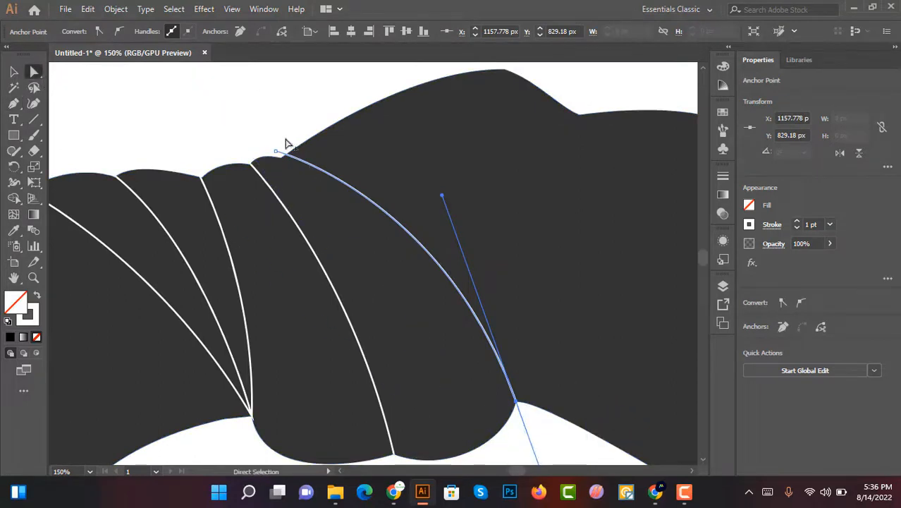
{"action": "scroll", "coordinate": [285, 144], "scroll_direction": "up", "scroll_amount": 2}
{"action": "left_click_drag", "start_coordinate": [268, 168], "coordinate": [255, 170]}
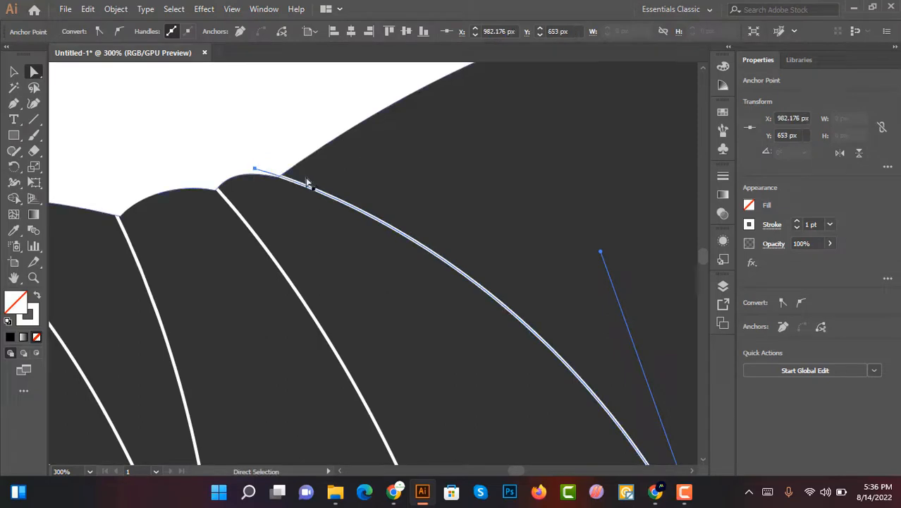
{"action": "scroll", "coordinate": [309, 184], "scroll_direction": "down", "scroll_amount": 3}
{"action": "scroll", "coordinate": [364, 287], "scroll_direction": "up", "scroll_amount": 3}
{"action": "scroll", "coordinate": [368, 280], "scroll_direction": "down", "scroll_amount": 5}
{"action": "scroll", "coordinate": [413, 271], "scroll_direction": "up", "scroll_amount": 3}
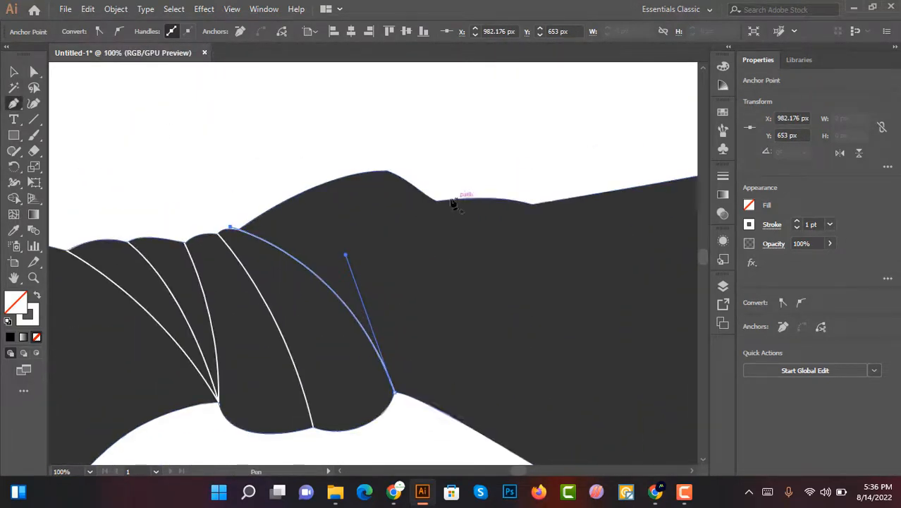
Step: Draw a curved line with the Pen tool from the notch right of the hump down to the knot's right fold line
{"action": "left_click", "coordinate": [448, 190]}
{"action": "scroll", "coordinate": [444, 191], "scroll_direction": "up", "scroll_amount": 2}
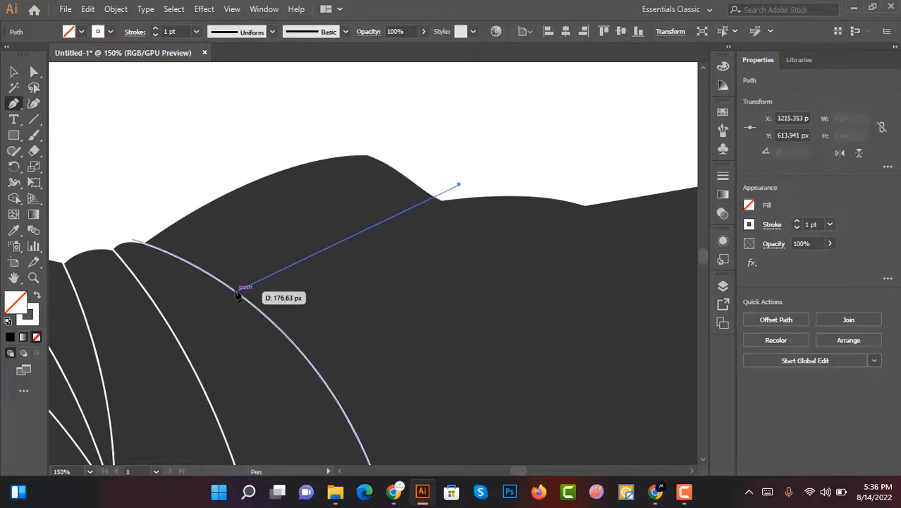
{"action": "left_click_drag", "start_coordinate": [237, 291], "coordinate": [163, 375]}
Step: Move the new line's upper anchor onto the notch right of the hump and its lower anchor along the knot's right fold line
{"action": "left_click", "coordinate": [32, 73]}
{"action": "scroll", "coordinate": [489, 158], "scroll_direction": "up", "scroll_amount": 1}
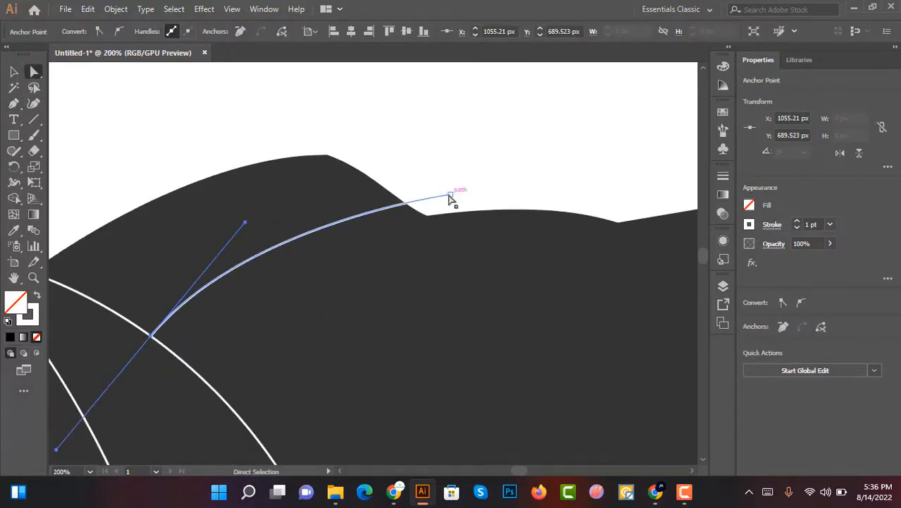
{"action": "left_click_drag", "start_coordinate": [453, 199], "coordinate": [443, 218]}
{"action": "scroll", "coordinate": [198, 314], "scroll_direction": "down", "scroll_amount": 3}
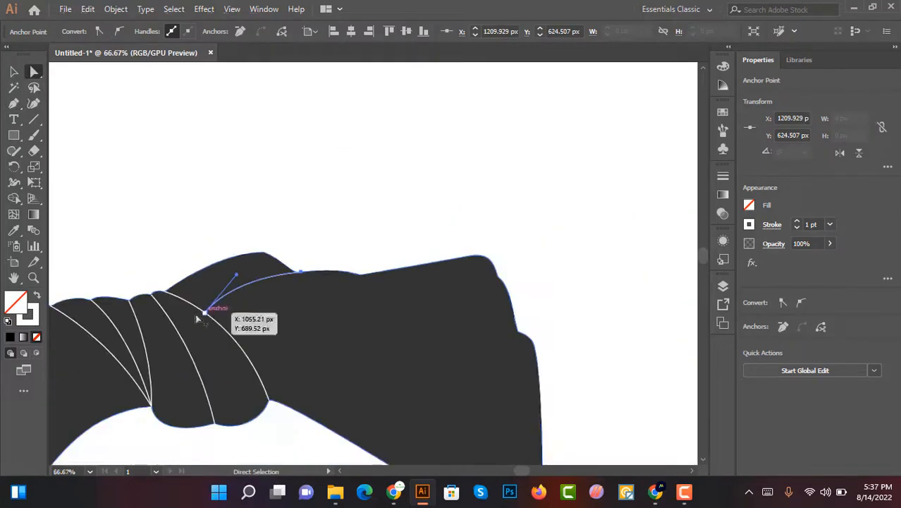
{"action": "scroll", "coordinate": [198, 315], "scroll_direction": "up", "scroll_amount": 2}
{"action": "left_click_drag", "start_coordinate": [215, 314], "coordinate": [200, 299]}
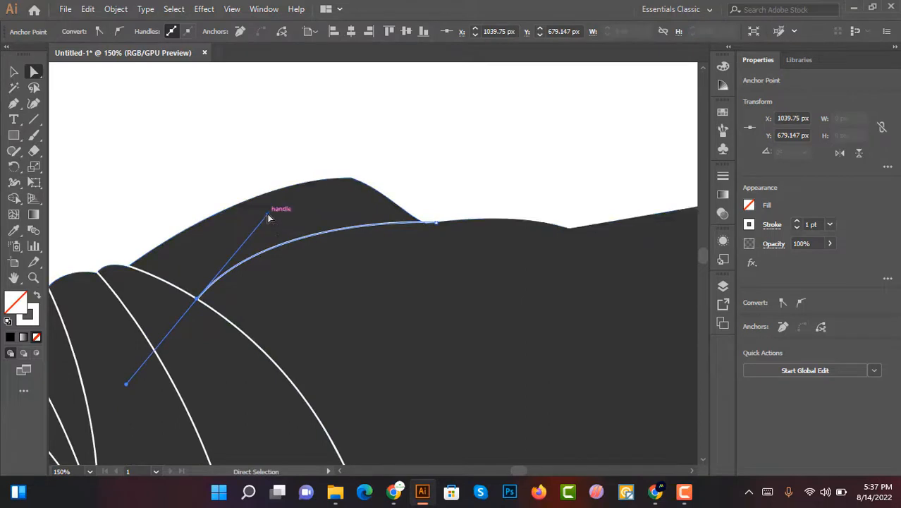
Step: Refine the line's curvature with its direction handle, realign its lower anchor on the knot's fold line, and deselect it
{"action": "left_click_drag", "start_coordinate": [268, 219], "coordinate": [282, 225]}
{"action": "left_click_drag", "start_coordinate": [200, 299], "coordinate": [210, 308]}
{"action": "left_click_drag", "start_coordinate": [290, 223], "coordinate": [329, 208]}
{"action": "left_click", "coordinate": [446, 170]}
{"action": "scroll", "coordinate": [446, 170], "scroll_direction": "down", "scroll_amount": 1}
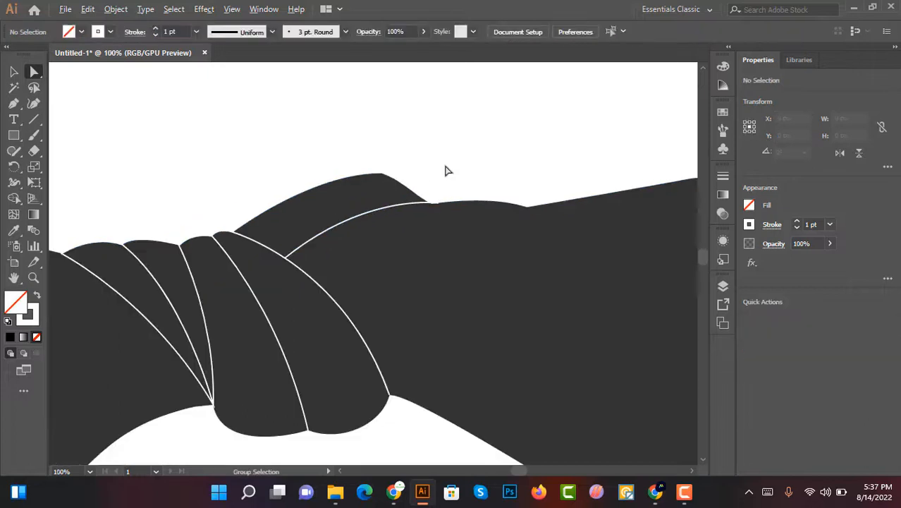
Step: Draw a second curved fold line from the knot's right edge to the next notch, removing the outgoing handle at its end
{"action": "scroll", "coordinate": [451, 172], "scroll_direction": "up", "scroll_amount": 1}
{"action": "scroll", "coordinate": [451, 171], "scroll_direction": "down", "scroll_amount": 1}
{"action": "left_click", "coordinate": [235, 275]}
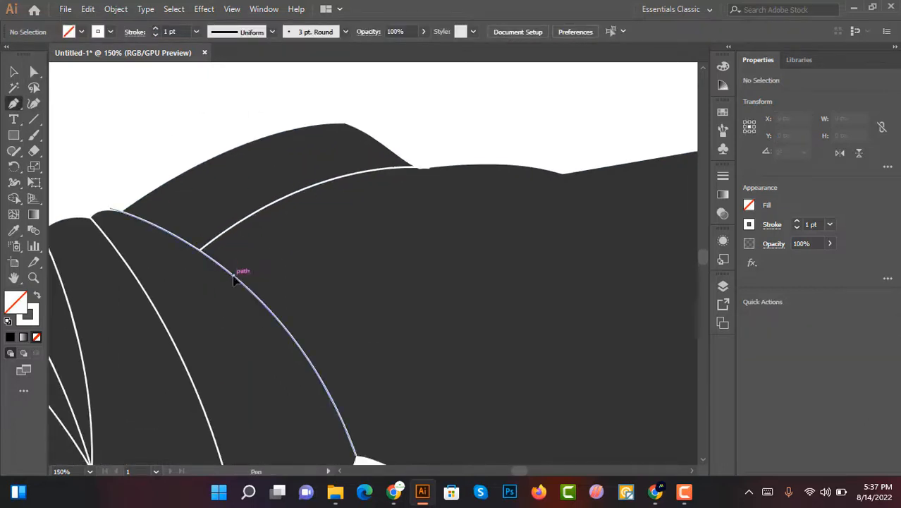
{"action": "left_click_drag", "start_coordinate": [577, 170], "coordinate": [694, 144]}
{"action": "scroll", "coordinate": [375, 170], "scroll_direction": "up", "scroll_amount": 3}
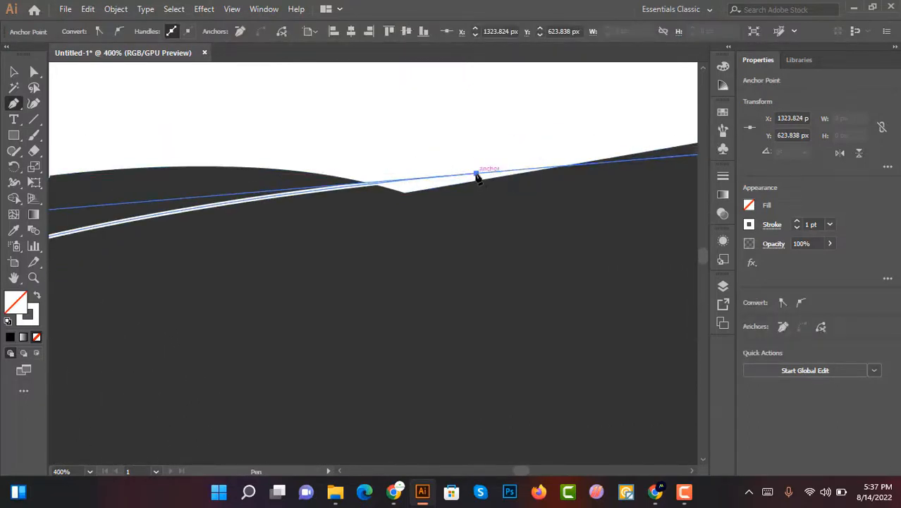
{"action": "left_click", "coordinate": [476, 173]}
Step: Move the second line's end anchor onto the notch in the silhouette's upper edge
{"action": "left_click", "coordinate": [34, 72]}
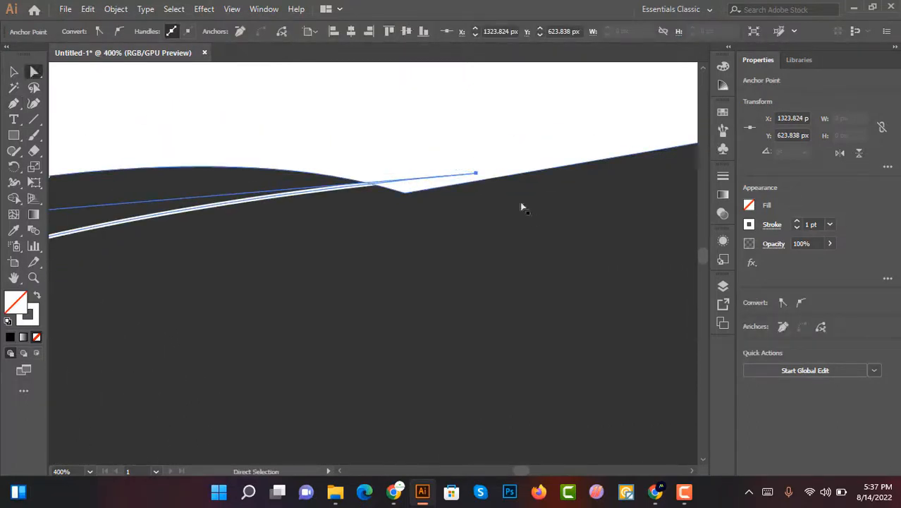
{"action": "left_click", "coordinate": [478, 175]}
{"action": "left_click_drag", "start_coordinate": [477, 175], "coordinate": [416, 196]}
{"action": "scroll", "coordinate": [508, 167], "scroll_direction": "down", "scroll_amount": 3}
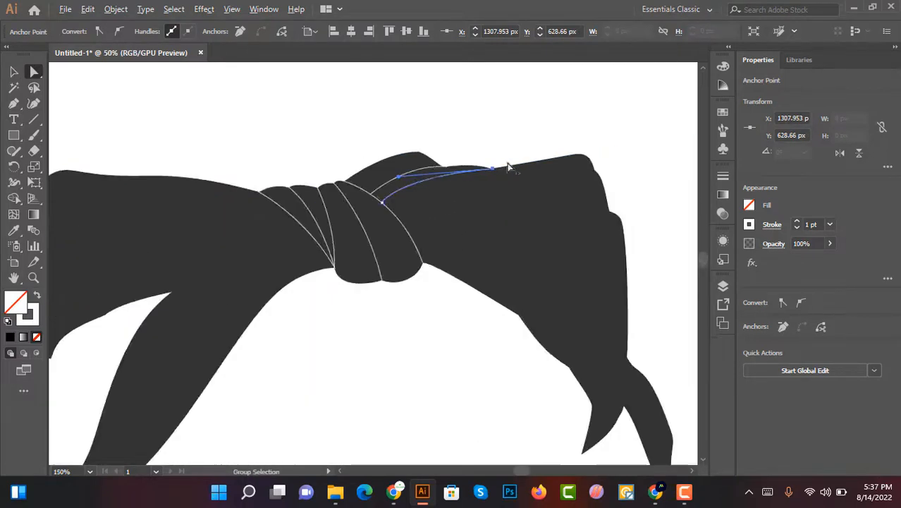
Step: Shorten the direction handle at the second line's notch end to reshape its curve, and deselect it
{"action": "scroll", "coordinate": [508, 166], "scroll_direction": "up", "scroll_amount": 1}
{"action": "left_click_drag", "start_coordinate": [301, 201], "coordinate": [397, 177]}
{"action": "scroll", "coordinate": [462, 137], "scroll_direction": "down", "scroll_amount": 3}
{"action": "scroll", "coordinate": [460, 123], "scroll_direction": "up", "scroll_amount": 2}
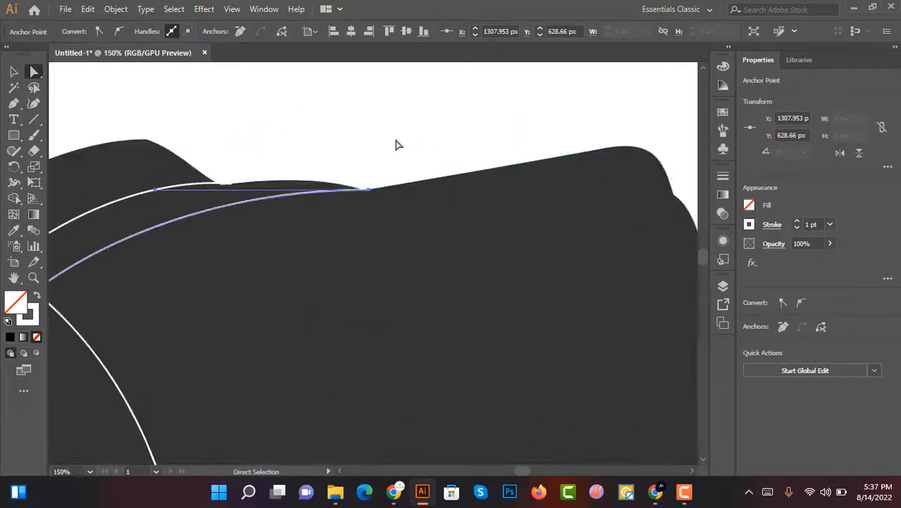
{"action": "left_click", "coordinate": [13, 71]}
{"action": "left_click", "coordinate": [326, 101]}
Step: Draw a long curved fold line with the Pen tool from the knot's right edge to the lower lobe on the fabric's right side
{"action": "scroll", "coordinate": [430, 136], "scroll_direction": "down", "scroll_amount": 2}
{"action": "scroll", "coordinate": [499, 189], "scroll_direction": "up", "scroll_amount": 1}
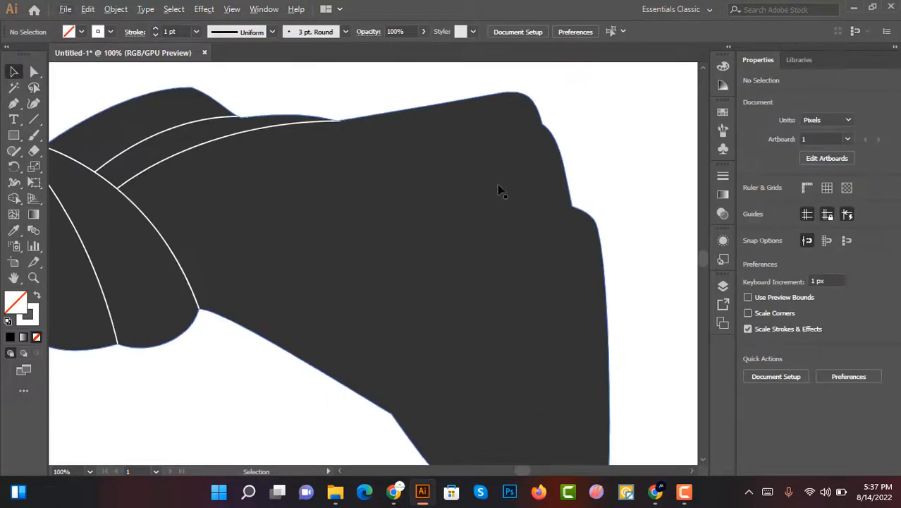
{"action": "left_click", "coordinate": [14, 105]}
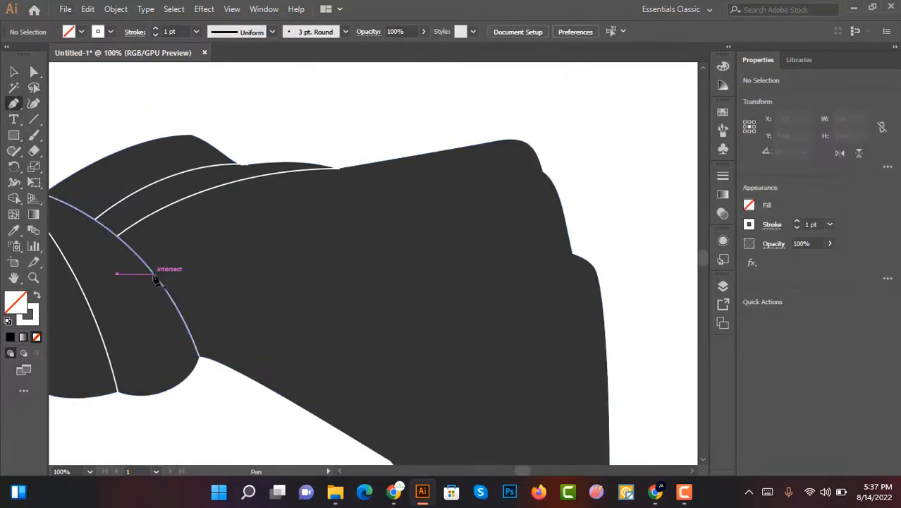
{"action": "left_click", "coordinate": [156, 279]}
{"action": "left_click_drag", "start_coordinate": [589, 262], "coordinate": [626, 332]}
{"action": "scroll", "coordinate": [625, 332], "scroll_direction": "down", "scroll_amount": 2}
{"action": "scroll", "coordinate": [525, 311], "scroll_direction": "up", "scroll_amount": 2}
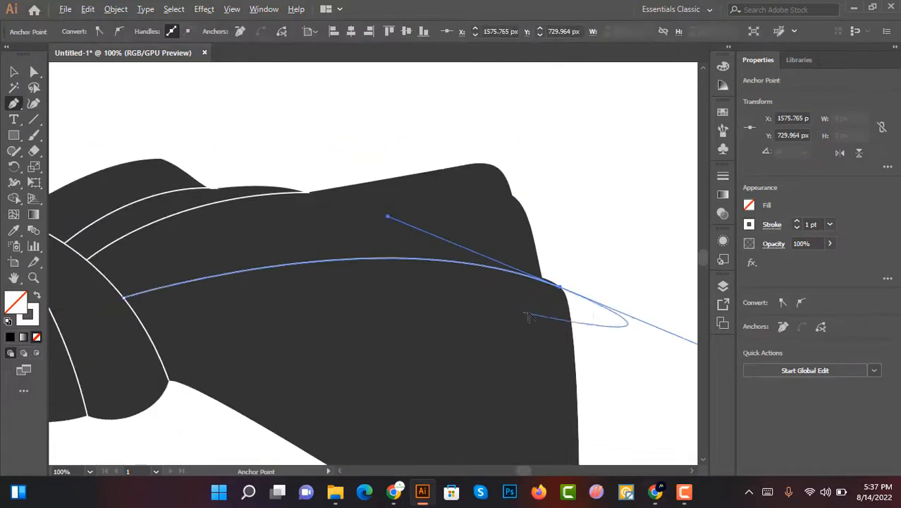
{"action": "left_click_drag", "start_coordinate": [558, 290], "coordinate": [556, 297]}
{"action": "scroll", "coordinate": [527, 290], "scroll_direction": "up", "scroll_amount": 2}
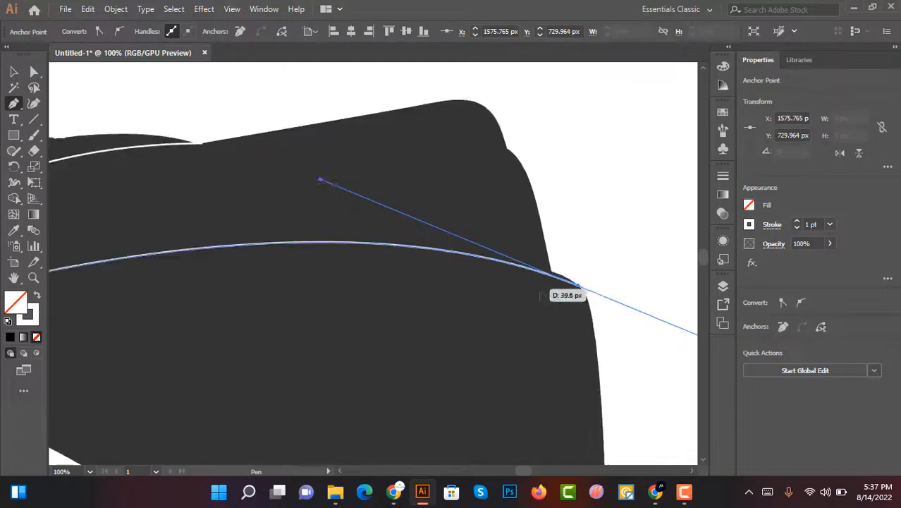
Step: Move the long fold line's right anchor point closer to the corner above the lower lobe
{"action": "left_click", "coordinate": [33, 72]}
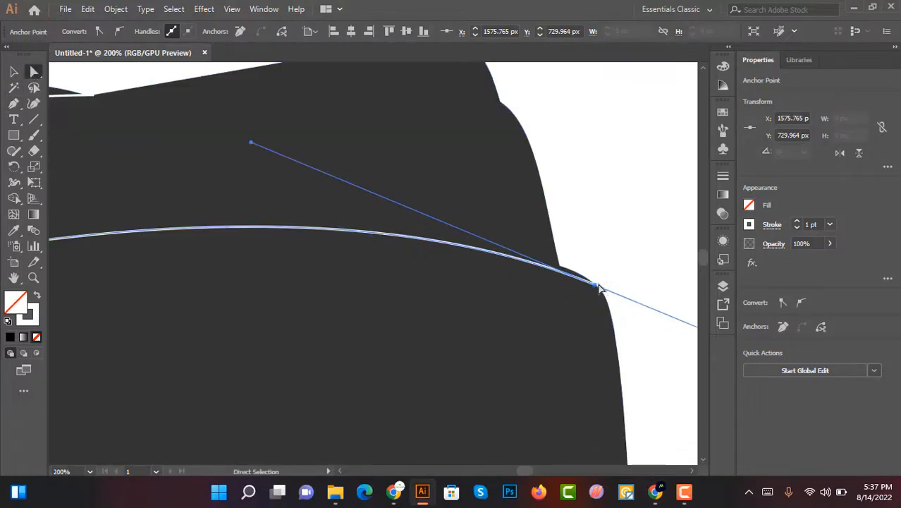
{"action": "left_click", "coordinate": [600, 285]}
{"action": "left_click_drag", "start_coordinate": [596, 285], "coordinate": [585, 278]}
{"action": "scroll", "coordinate": [604, 275], "scroll_direction": "down", "scroll_amount": 2}
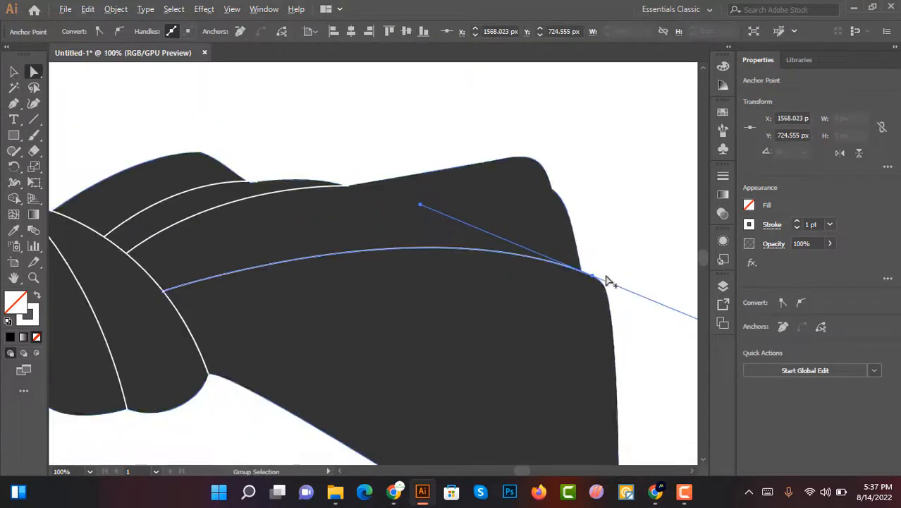
Step: Adjust the direction handle at the long fold line's right end to flatten its curve, and deselect it
{"action": "scroll", "coordinate": [437, 224], "scroll_direction": "up", "scroll_amount": 1}
{"action": "left_click_drag", "start_coordinate": [416, 194], "coordinate": [472, 190]}
{"action": "scroll", "coordinate": [472, 191], "scroll_direction": "down", "scroll_amount": 3}
{"action": "left_click", "coordinate": [569, 186]}
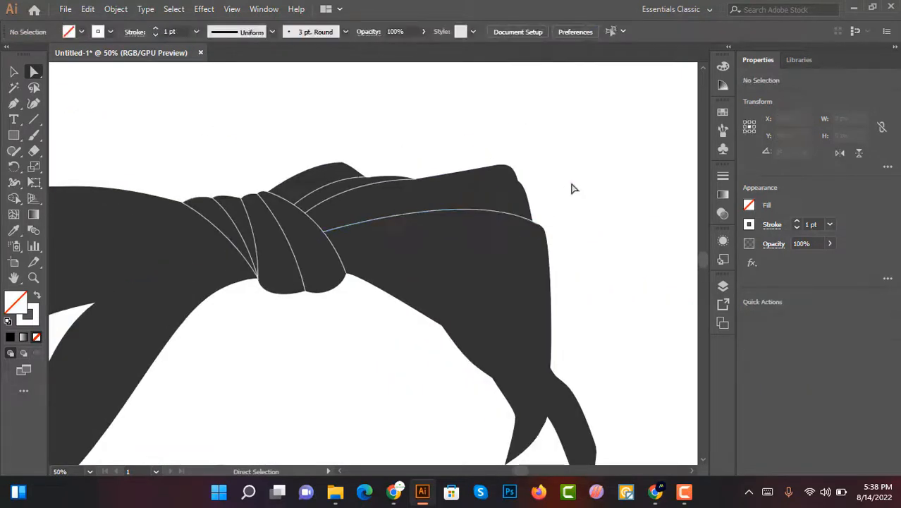
Step: Angle down the direction handle at the right end of the second short upper fold line to smooth its curve, and deselect it
{"action": "scroll", "coordinate": [406, 158], "scroll_direction": "up", "scroll_amount": 2}
{"action": "scroll", "coordinate": [295, 224], "scroll_direction": "up", "scroll_amount": 1}
{"action": "left_click", "coordinate": [305, 226]}
{"action": "left_click", "coordinate": [309, 223]}
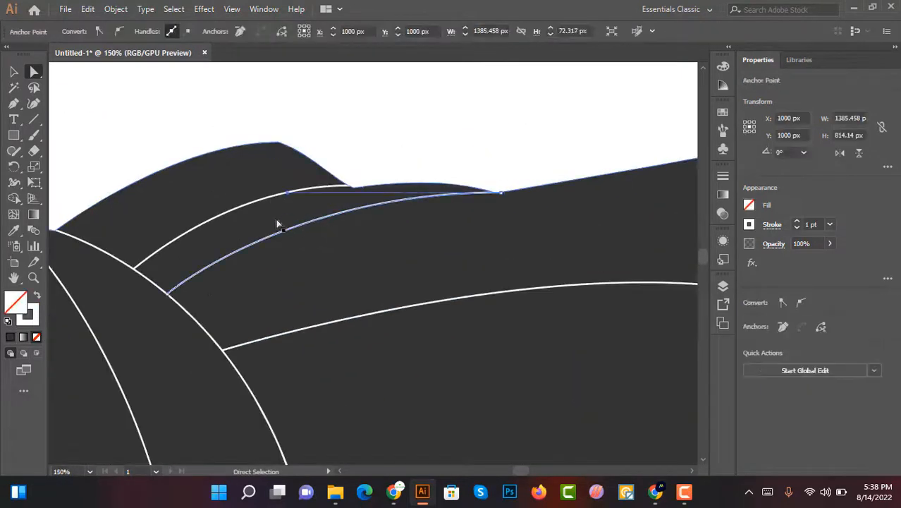
{"action": "left_click_drag", "start_coordinate": [291, 191], "coordinate": [302, 211]}
{"action": "left_click", "coordinate": [487, 159]}
{"action": "scroll", "coordinate": [577, 283], "scroll_direction": "down", "scroll_amount": 3}
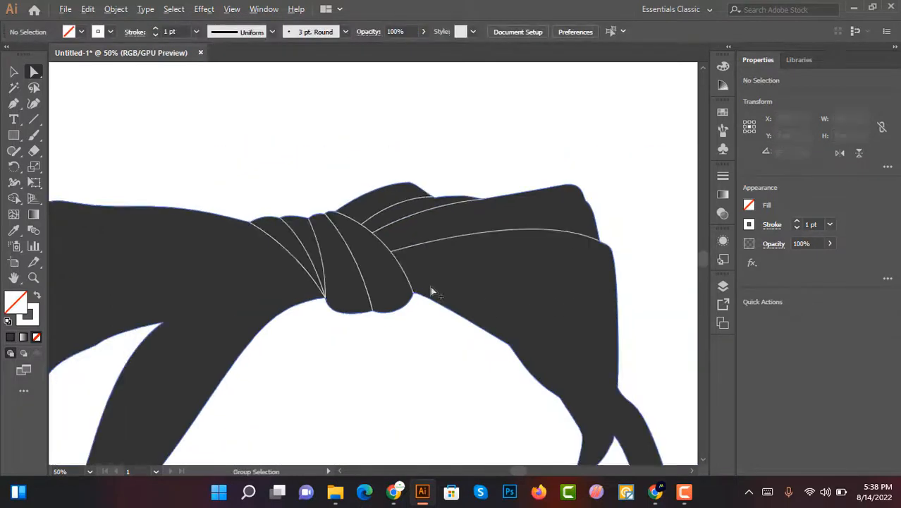
Step: Adjust the direction handle at the right end of the topmost short fold line to reshape its curve, and deselect it
{"action": "scroll", "coordinate": [530, 275], "scroll_direction": "up", "scroll_amount": 1}
{"action": "scroll", "coordinate": [420, 95], "scroll_direction": "up", "scroll_amount": 2}
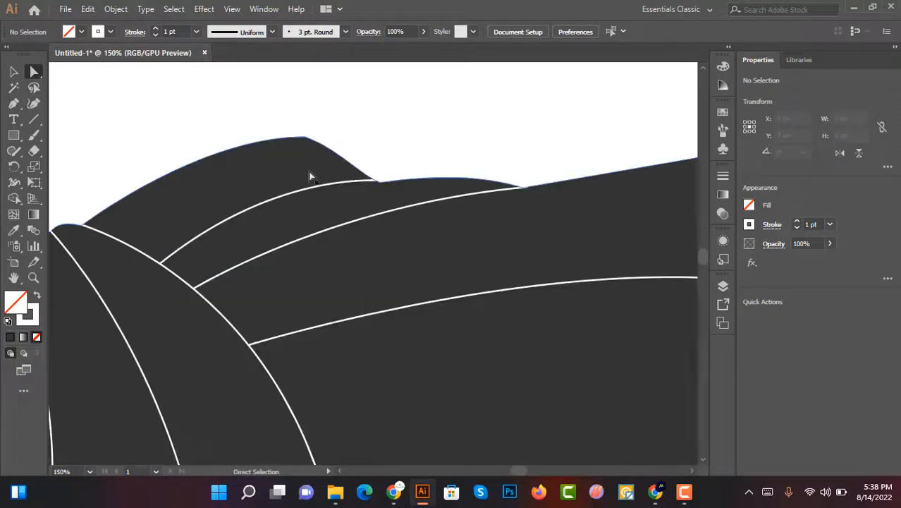
{"action": "left_click", "coordinate": [312, 188]}
{"action": "left_click_drag", "start_coordinate": [281, 168], "coordinate": [257, 185]}
{"action": "left_click", "coordinate": [432, 151]}
{"action": "scroll", "coordinate": [244, 245], "scroll_direction": "down", "scroll_amount": 3}
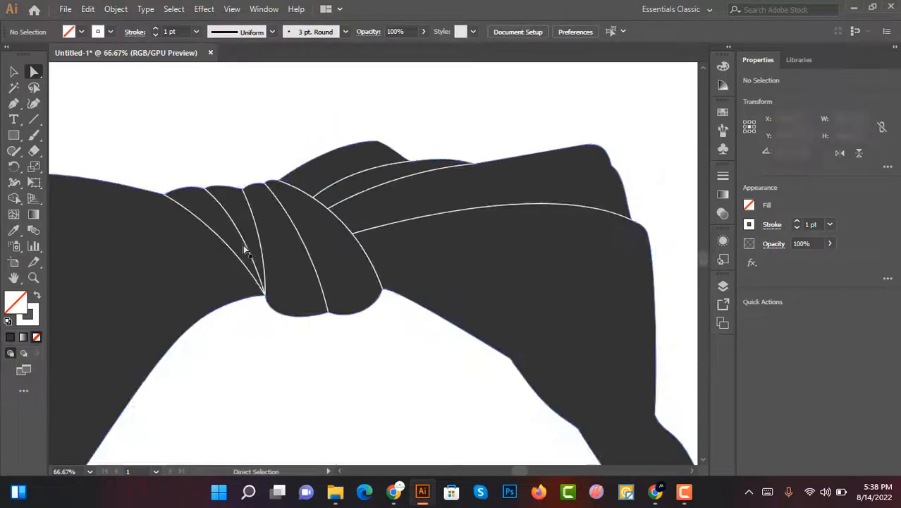
Step: Draw a curved fold line with the Pen tool from the knot's lower right edge to the notch above the outer right tail
{"action": "scroll", "coordinate": [533, 293], "scroll_direction": "up", "scroll_amount": 1}
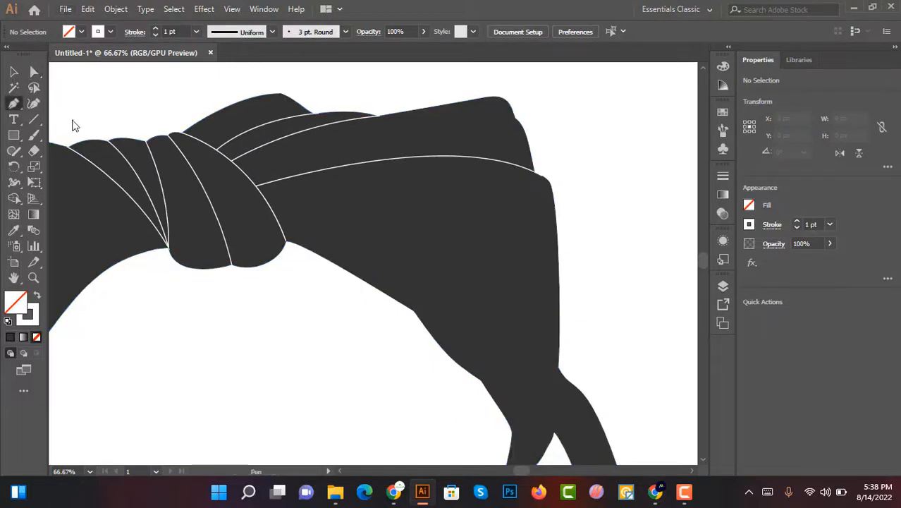
{"action": "scroll", "coordinate": [280, 204], "scroll_direction": "down", "scroll_amount": 1}
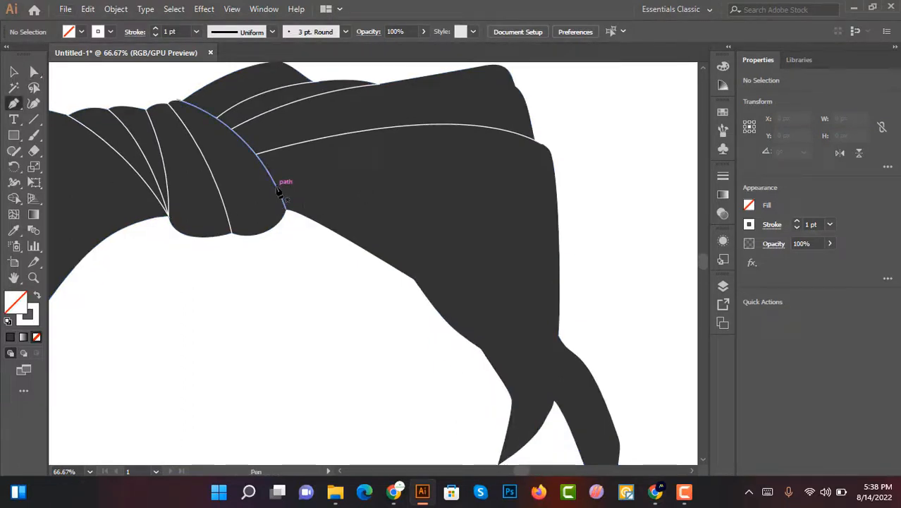
{"action": "left_click", "coordinate": [277, 188]}
{"action": "left_click_drag", "start_coordinate": [558, 336], "coordinate": [648, 457]}
Step: Move the new fold line's end anchor slightly down onto the silhouette's edge at the right notch, and deselect the line
{"action": "scroll", "coordinate": [502, 282], "scroll_direction": "up", "scroll_amount": 5}
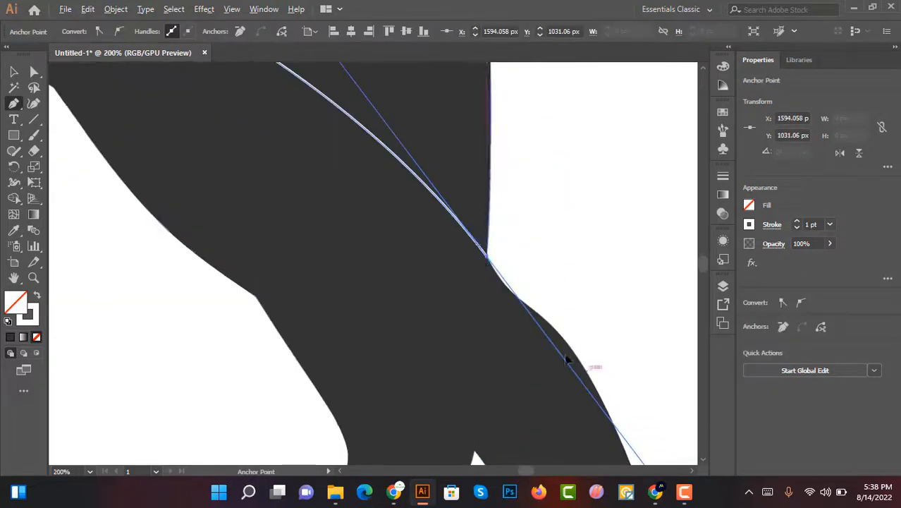
{"action": "key", "text": "a"}
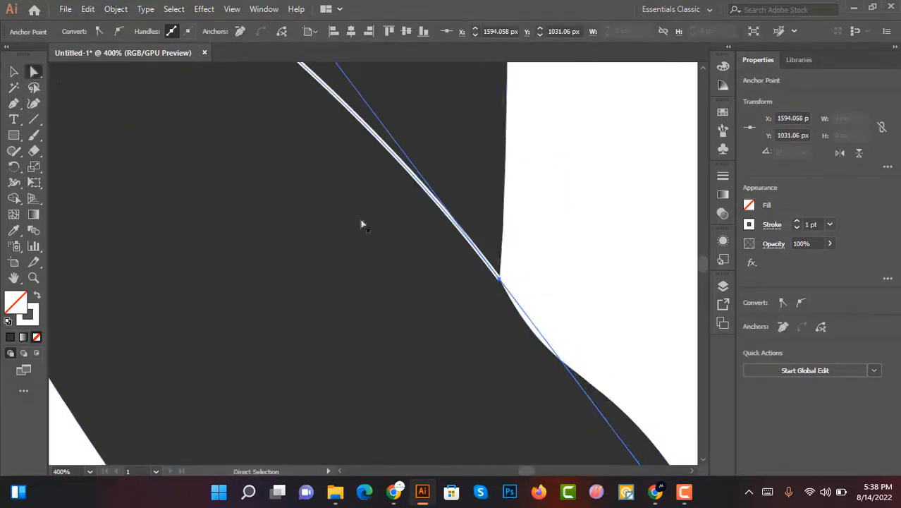
{"action": "left_click_drag", "start_coordinate": [509, 287], "coordinate": [515, 299]}
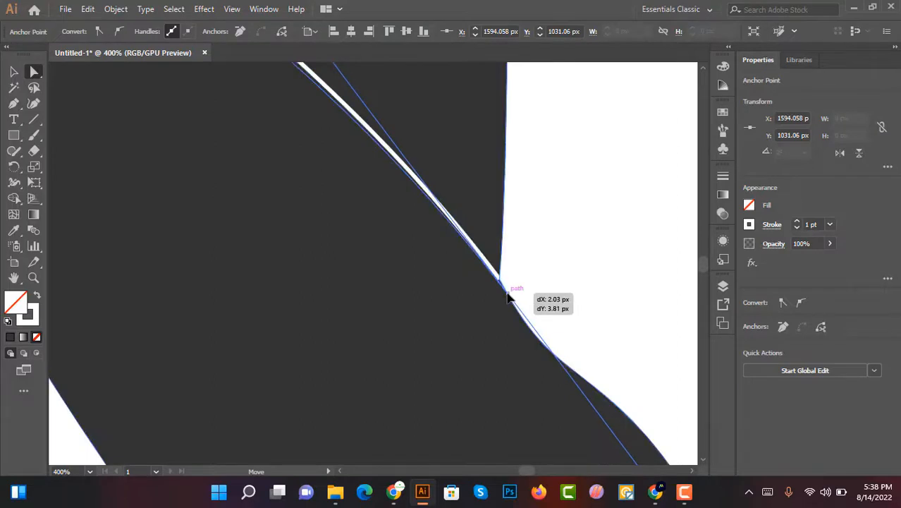
{"action": "scroll", "coordinate": [560, 282], "scroll_direction": "down", "scroll_amount": 5}
{"action": "scroll", "coordinate": [572, 219], "scroll_direction": "up", "scroll_amount": 2}
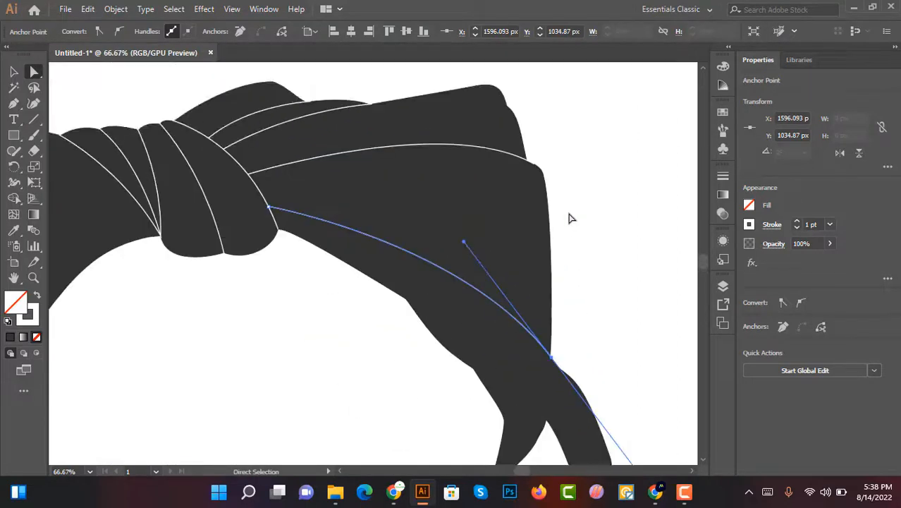
{"action": "scroll", "coordinate": [590, 223], "scroll_direction": "down", "scroll_amount": 3}
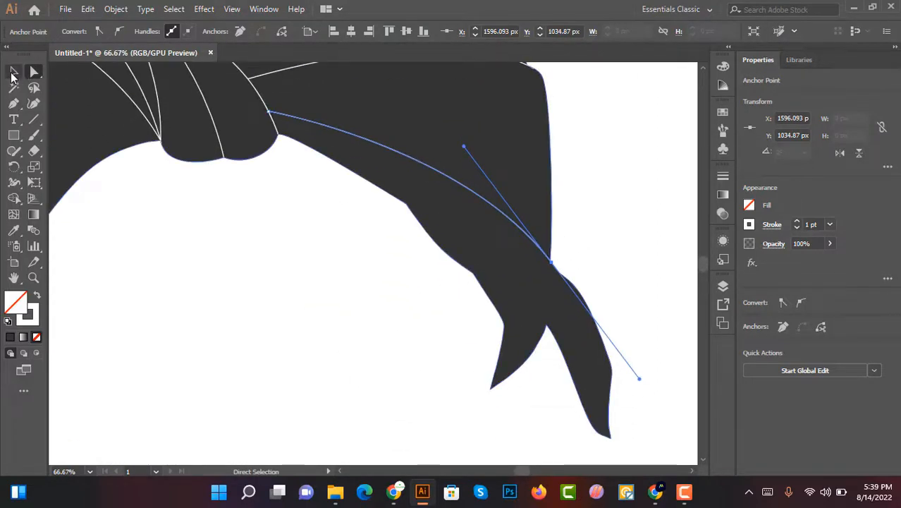
{"action": "left_click", "coordinate": [12, 76]}
{"action": "left_click", "coordinate": [249, 270]}
Step: Draw a shorter curved fold line with the Pen tool from the knot's lower right edge to the first corner on the fabric's underside
{"action": "scroll", "coordinate": [359, 236], "scroll_direction": "down", "scroll_amount": 1}
{"action": "scroll", "coordinate": [368, 231], "scroll_direction": "up", "scroll_amount": 3}
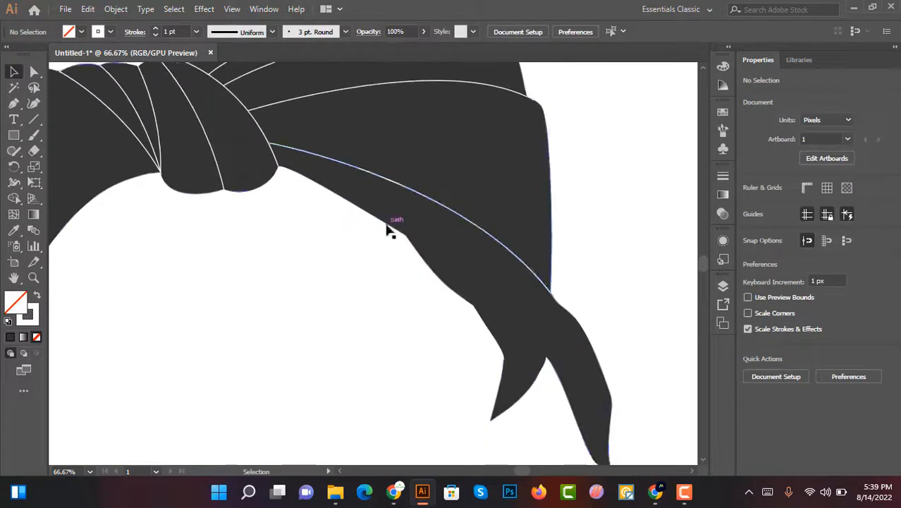
{"action": "scroll", "coordinate": [395, 222], "scroll_direction": "up", "scroll_amount": 2}
{"action": "left_click", "coordinate": [13, 103]}
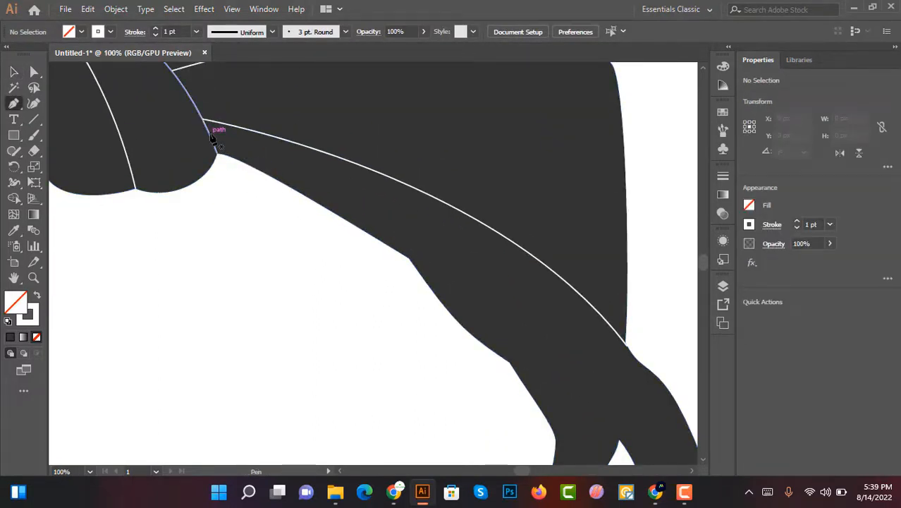
{"action": "left_click", "coordinate": [213, 139]}
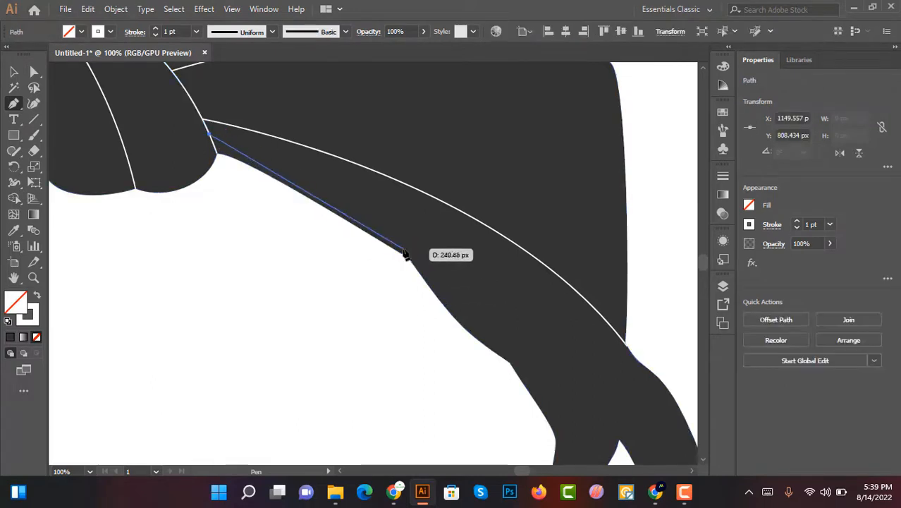
{"action": "left_click_drag", "start_coordinate": [407, 257], "coordinate": [454, 338]}
Step: Move the shorter fold line's end anchor onto the silhouette's edge at the underside corner
{"action": "scroll", "coordinate": [423, 270], "scroll_direction": "up", "scroll_amount": 3}
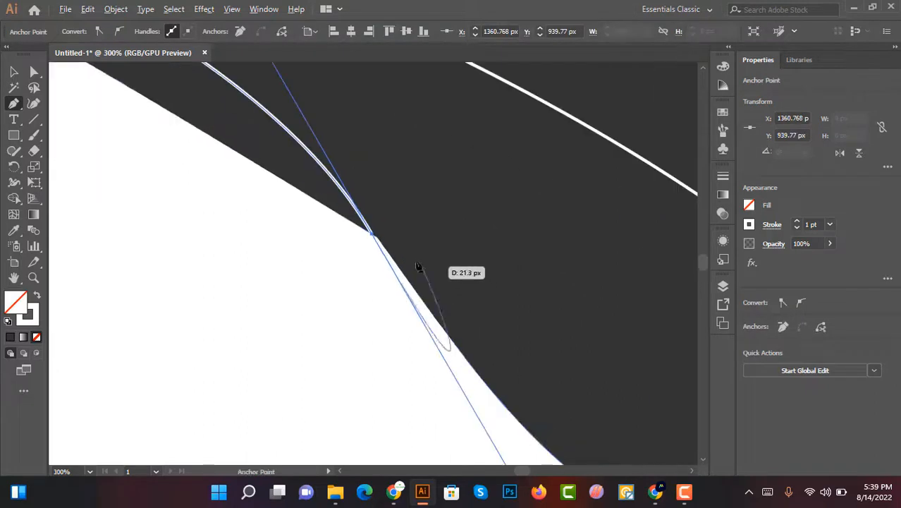
{"action": "key", "text": "a"}
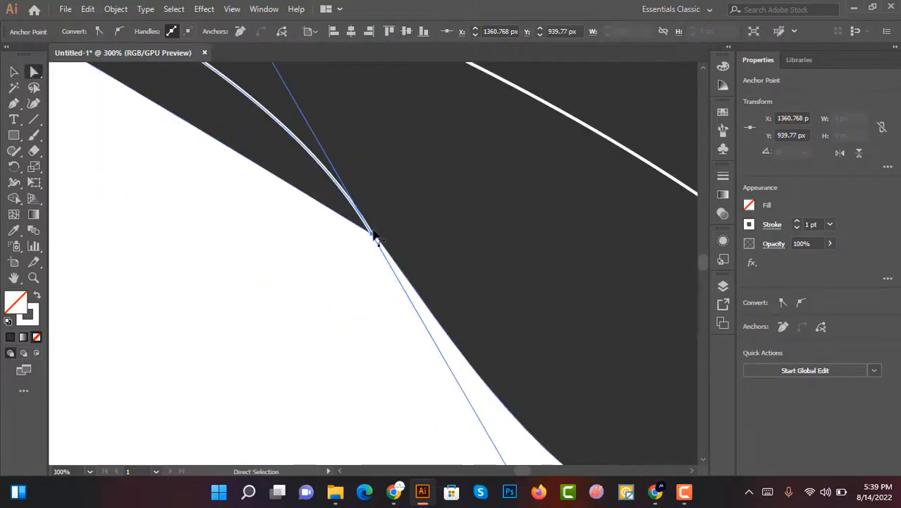
{"action": "left_click_drag", "start_coordinate": [375, 238], "coordinate": [385, 251]}
{"action": "key", "text": "ctrl+1"}
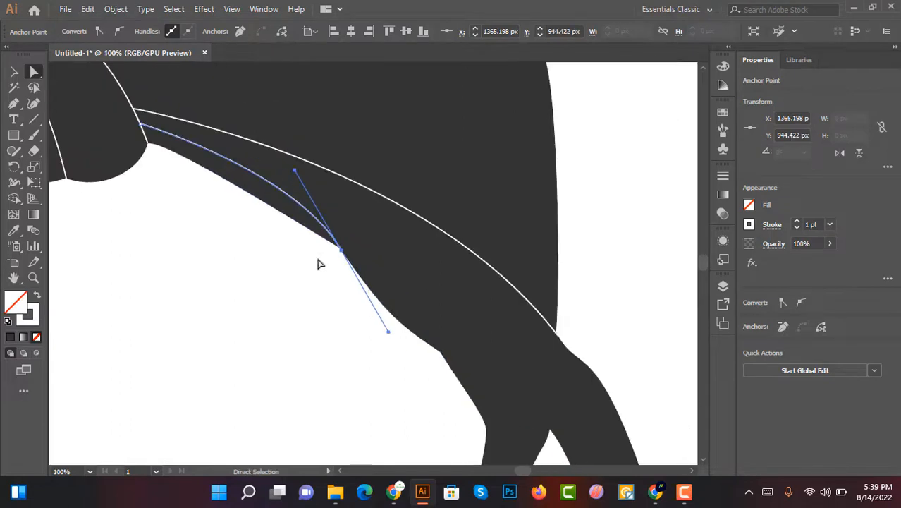
Step: Lengthen the direction handle at the shorter fold line's underside end to reshape its curve, and deselect it
{"action": "left_click_drag", "start_coordinate": [294, 172], "coordinate": [261, 143]}
{"action": "left_click", "coordinate": [283, 271]}
{"action": "scroll", "coordinate": [284, 274], "scroll_direction": "down", "scroll_amount": 1}
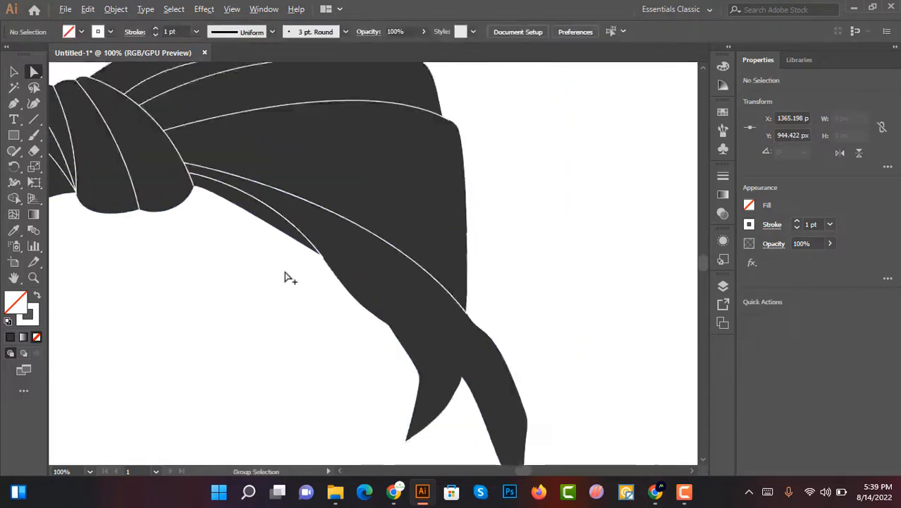
{"action": "scroll", "coordinate": [286, 300], "scroll_direction": "down", "scroll_amount": 3}
Step: Draw a curved fold line from the second underside corner above the inner right tail to the long lower fold's start at the knot, and deselect it
{"action": "scroll", "coordinate": [285, 302], "scroll_direction": "up", "scroll_amount": 1}
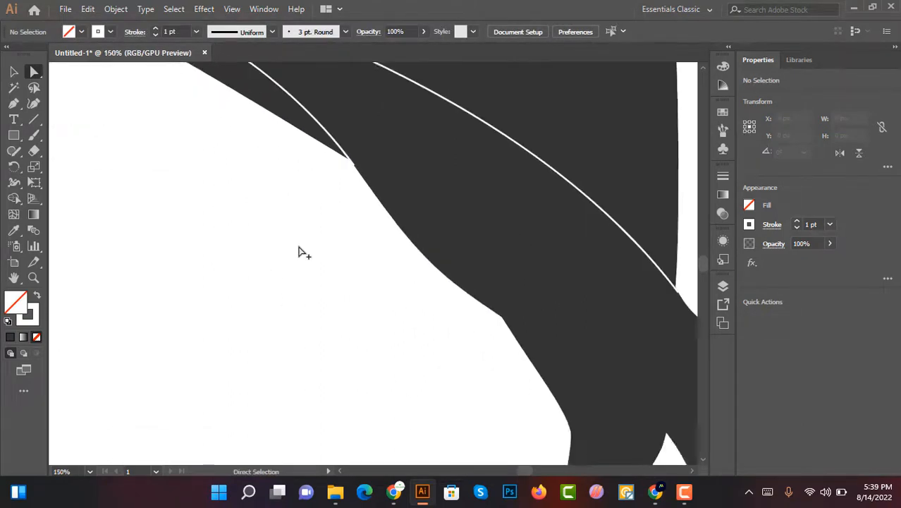
{"action": "scroll", "coordinate": [298, 252], "scroll_direction": "down", "scroll_amount": 1}
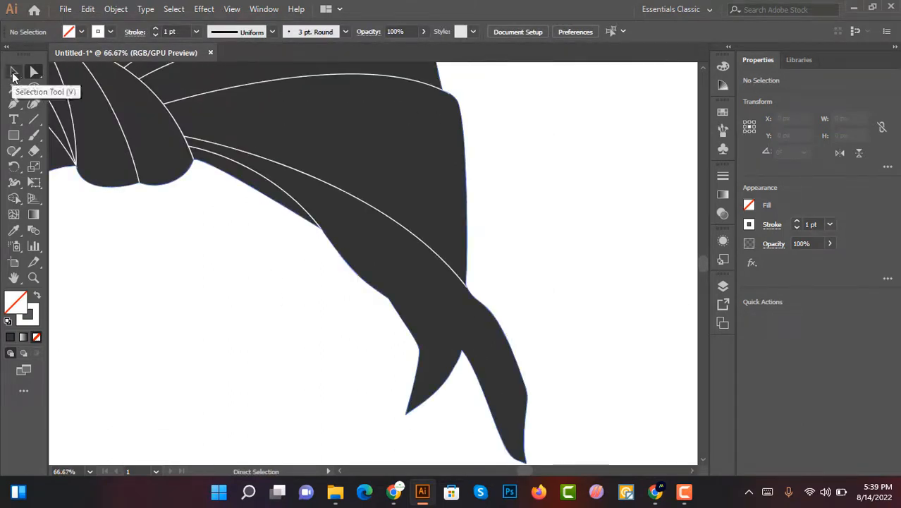
{"action": "left_click", "coordinate": [13, 103]}
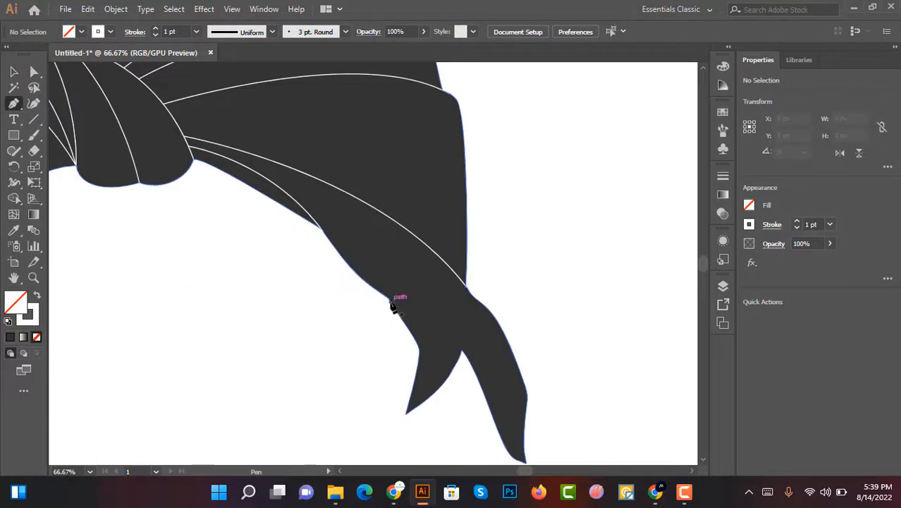
{"action": "left_click", "coordinate": [388, 296]}
{"action": "scroll", "coordinate": [388, 304], "scroll_direction": "up", "scroll_amount": 2}
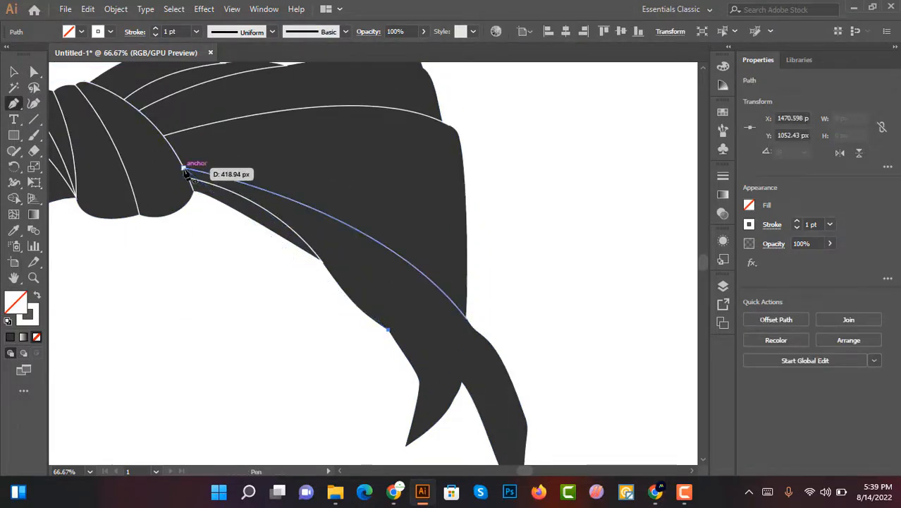
{"action": "left_click_drag", "start_coordinate": [185, 168], "coordinate": [141, 145]}
{"action": "scroll", "coordinate": [342, 169], "scroll_direction": "up", "scroll_amount": 3, "text": "alt"}
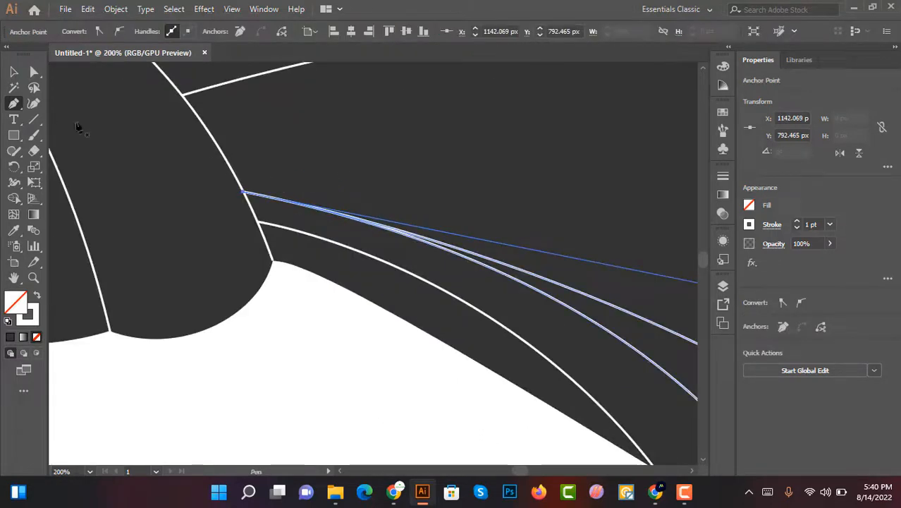
{"action": "left_click", "coordinate": [14, 72]}
{"action": "scroll", "coordinate": [308, 316], "scroll_direction": "down", "scroll_amount": 3, "text": "alt"}
{"action": "left_click", "coordinate": [316, 356]}
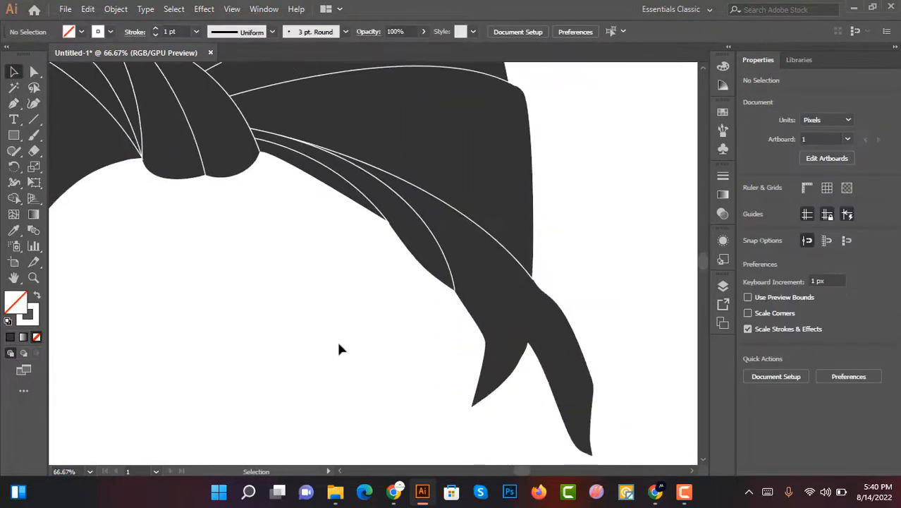
Step: Draw a long curved fold line with the Pen tool from the knot's left edge to the upper notch on the fabric's left side
{"action": "scroll", "coordinate": [338, 346], "scroll_direction": "down", "scroll_amount": 3, "text": "alt"}
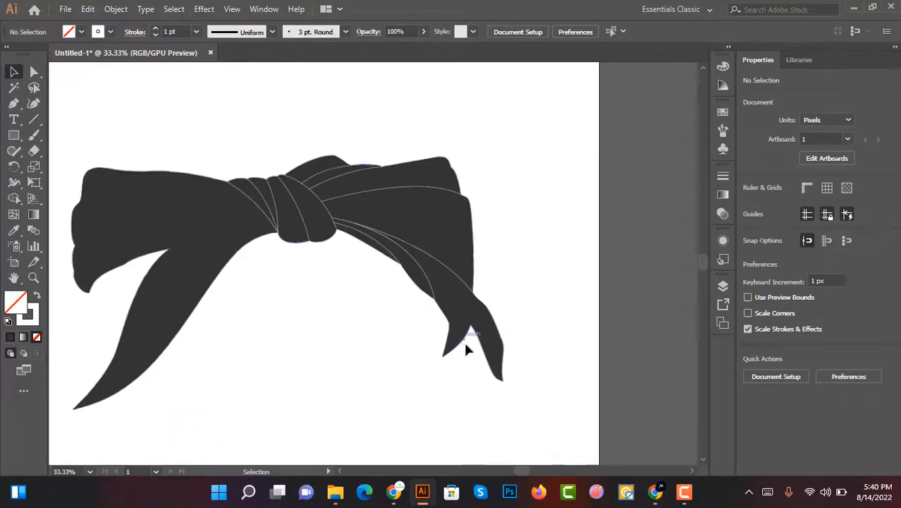
{"action": "scroll", "coordinate": [467, 346], "scroll_direction": "down", "scroll_amount": 1}
{"action": "scroll", "coordinate": [315, 197], "scroll_direction": "up", "scroll_amount": 3, "text": "alt"}
{"action": "scroll", "coordinate": [315, 197], "scroll_direction": "up", "scroll_amount": 1}
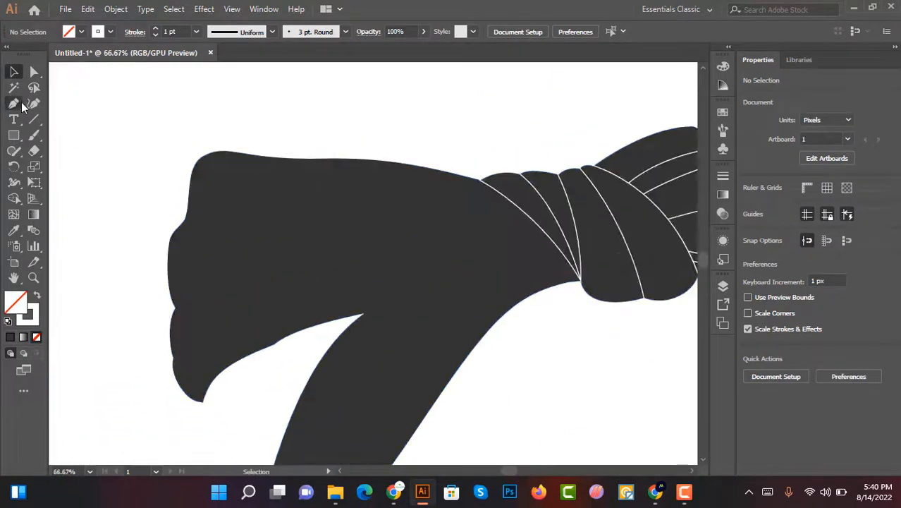
{"action": "left_click", "coordinate": [14, 103]}
{"action": "left_click", "coordinate": [519, 209]}
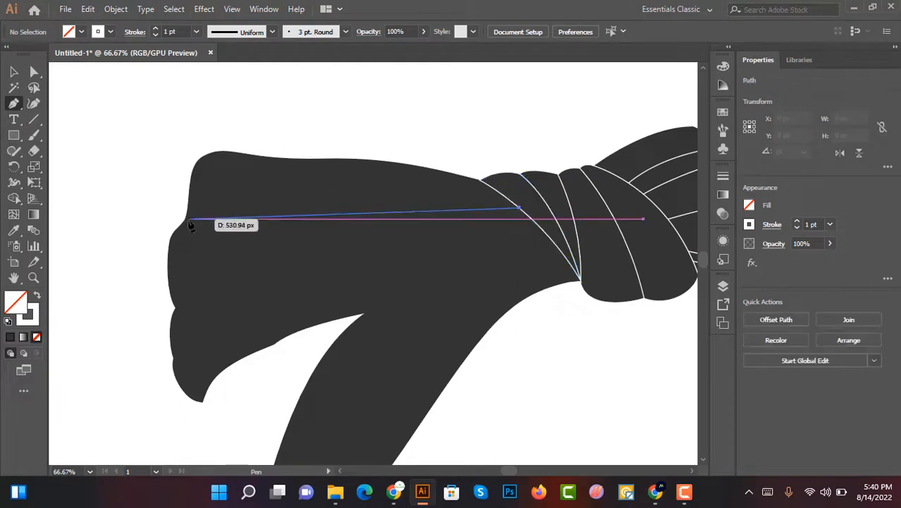
{"action": "left_click_drag", "start_coordinate": [182, 223], "coordinate": [110, 274]}
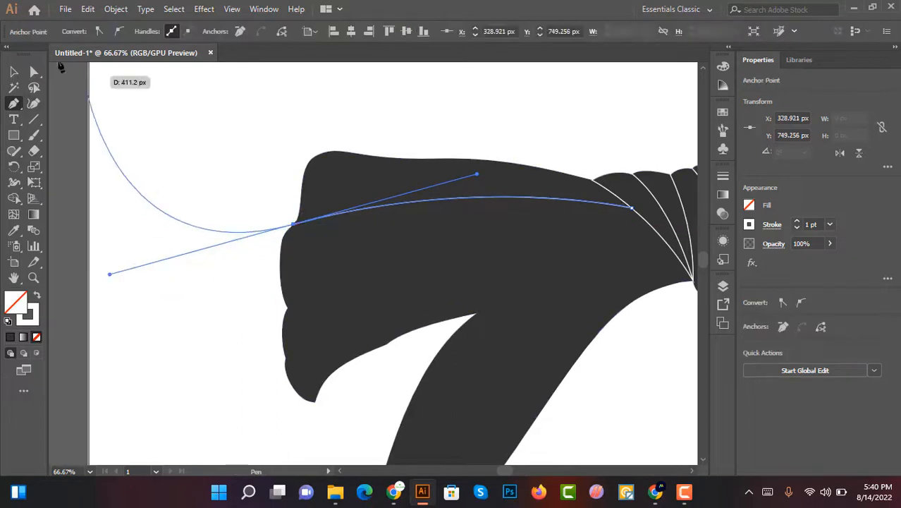
Step: Move the left fold line's outer anchor down along the silhouette's edge below the upper notch
{"action": "left_click", "coordinate": [35, 73]}
{"action": "left_click", "coordinate": [169, 159]}
{"action": "scroll", "coordinate": [288, 232], "scroll_direction": "up", "scroll_amount": 4}
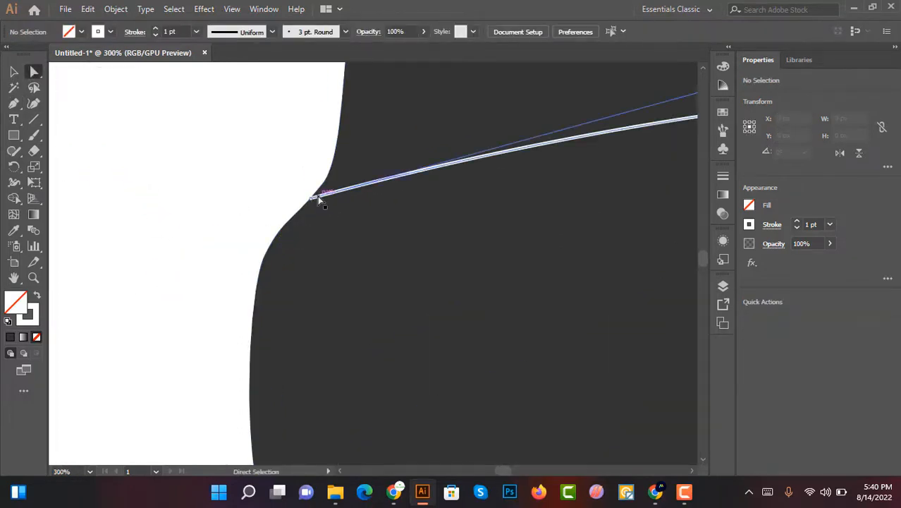
{"action": "left_click_drag", "start_coordinate": [311, 198], "coordinate": [280, 223]}
{"action": "scroll", "coordinate": [289, 223], "scroll_direction": "down", "scroll_amount": 4}
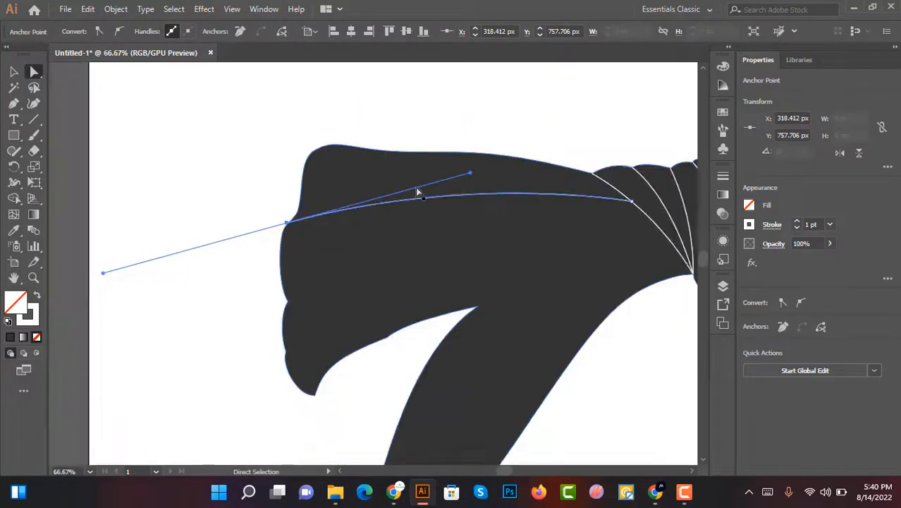
Step: Shorten the direction handle at the left fold line's outer end to refine its curve, and deselect it
{"action": "left_click_drag", "start_coordinate": [476, 173], "coordinate": [432, 174]}
{"action": "left_click", "coordinate": [457, 129]}
{"action": "scroll", "coordinate": [364, 254], "scroll_direction": "down", "scroll_amount": 2}
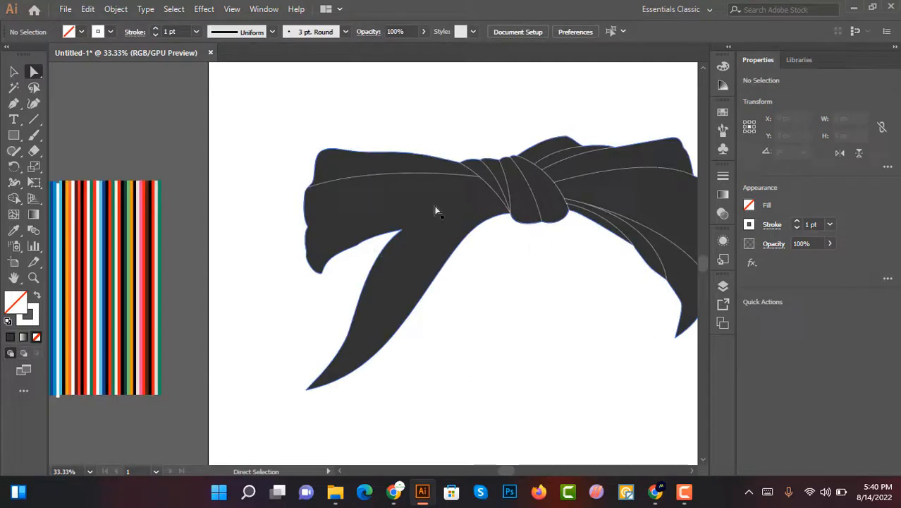
Step: Draw a second long curved fold line on the fabric's left side, from the lower left-edge notch to the knot's left edge
{"action": "scroll", "coordinate": [435, 211], "scroll_direction": "up", "scroll_amount": 1}
{"action": "scroll", "coordinate": [323, 201], "scroll_direction": "down", "scroll_amount": 1}
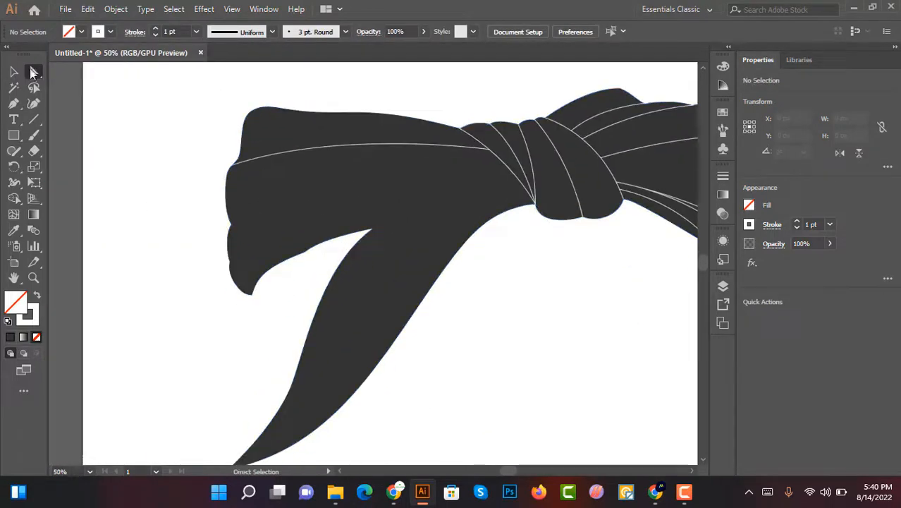
{"action": "left_click", "coordinate": [14, 103]}
{"action": "scroll", "coordinate": [188, 179], "scroll_direction": "up", "scroll_amount": 1}
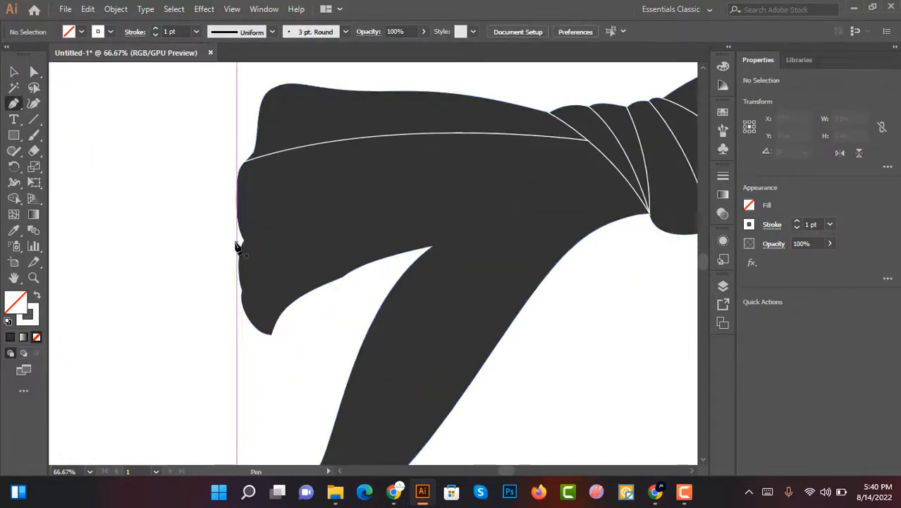
{"action": "left_click", "coordinate": [239, 244]}
{"action": "mouse_move", "coordinate": [610, 162]}
{"action": "left_mouse_down"}
{"action": "mouse_move", "coordinate": [708, 185]}
{"action": "mouse_move", "coordinate": [619, 175]}
{"action": "left_mouse_up"}
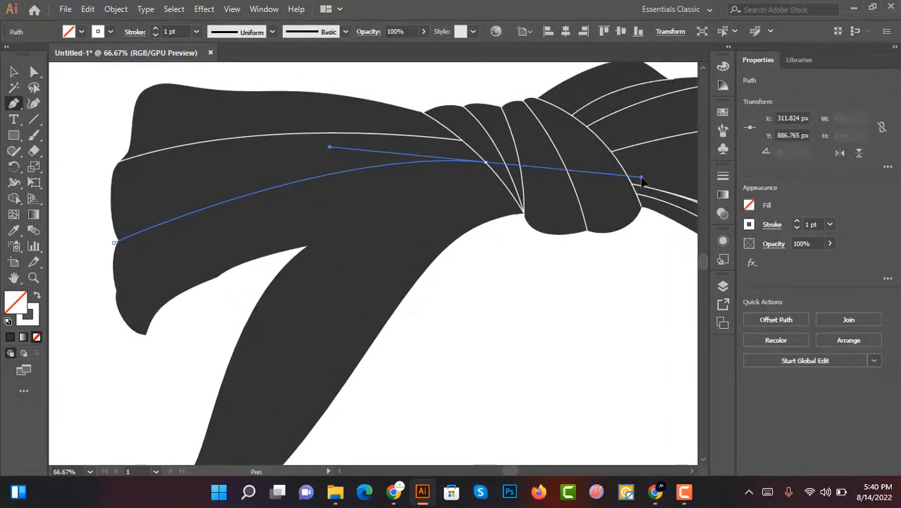
{"action": "left_click", "coordinate": [642, 179]}
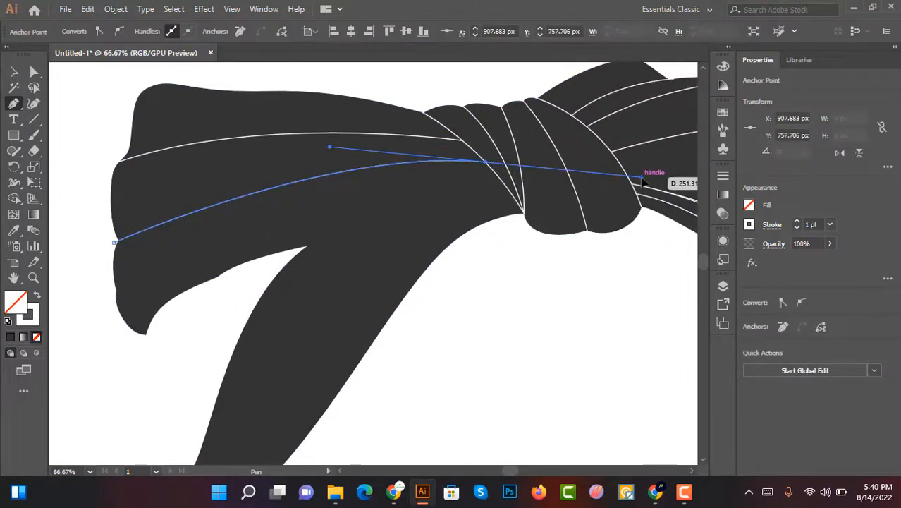
Step: Move the second left fold line's knot-end anchor along the knot's edge, lengthen its direction handle, and deselect the line
{"action": "left_click", "coordinate": [34, 73]}
{"action": "scroll", "coordinate": [500, 178], "scroll_direction": "up", "scroll_amount": 2}
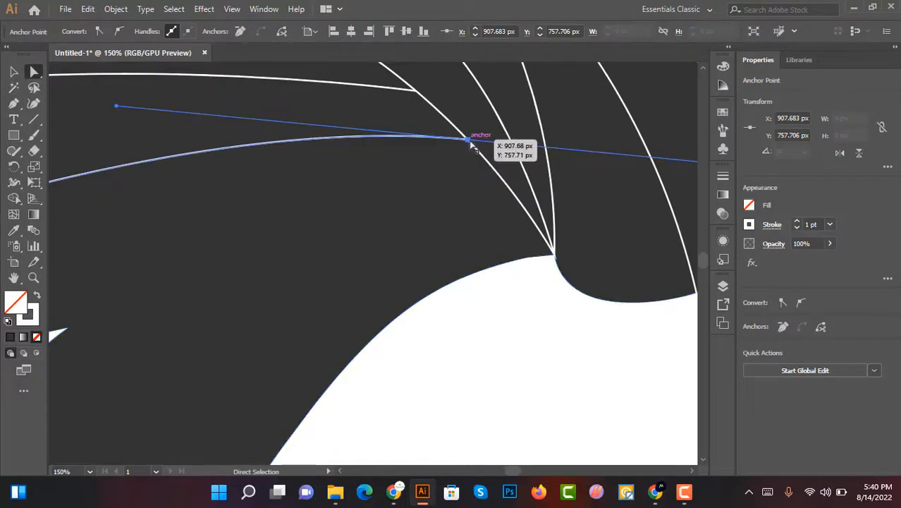
{"action": "left_click_drag", "start_coordinate": [470, 143], "coordinate": [489, 162]}
{"action": "scroll", "coordinate": [488, 164], "scroll_direction": "down", "scroll_amount": 3}
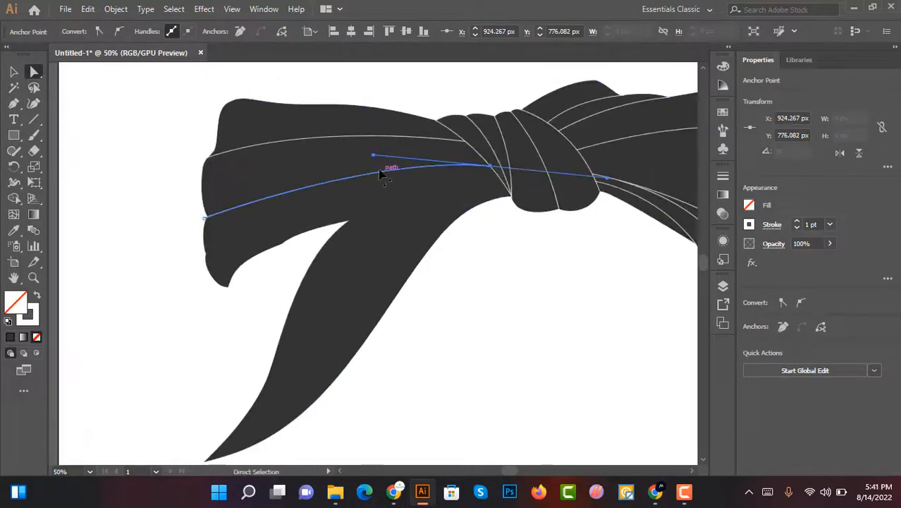
{"action": "left_click_drag", "start_coordinate": [341, 156], "coordinate": [341, 155]}
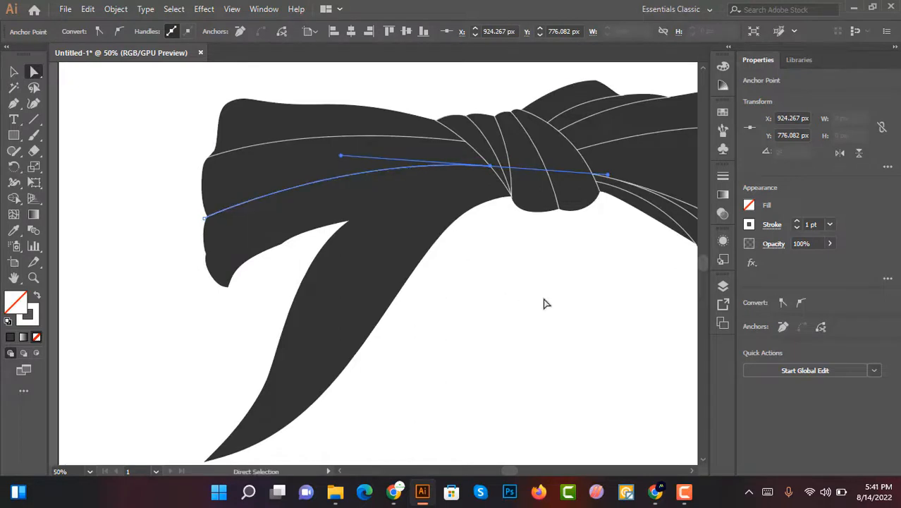
{"action": "left_click", "coordinate": [545, 303]}
{"action": "scroll", "coordinate": [545, 303], "scroll_direction": "down", "scroll_amount": 3}
{"action": "scroll", "coordinate": [515, 255], "scroll_direction": "up", "scroll_amount": 1}
{"action": "scroll", "coordinate": [476, 243], "scroll_direction": "up", "scroll_amount": 1}
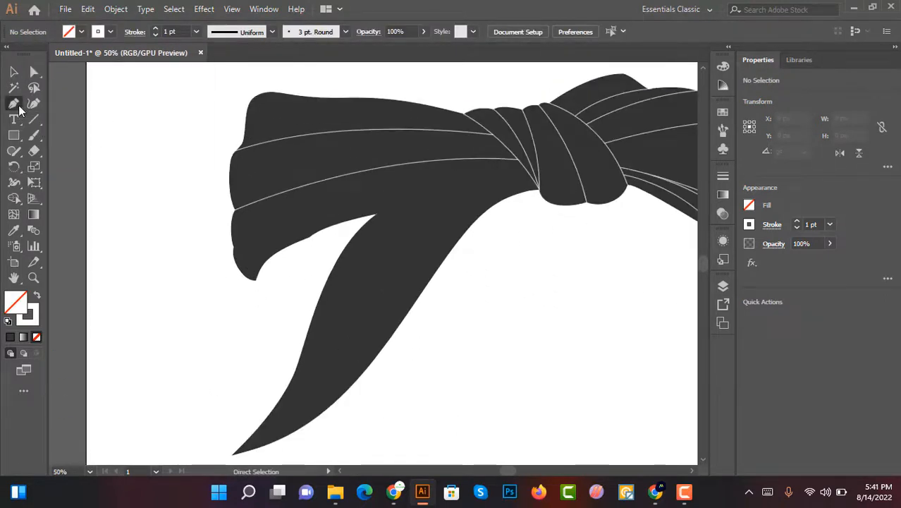
{"action": "left_click_drag", "start_coordinate": [540, 192], "coordinate": [435, 198]}
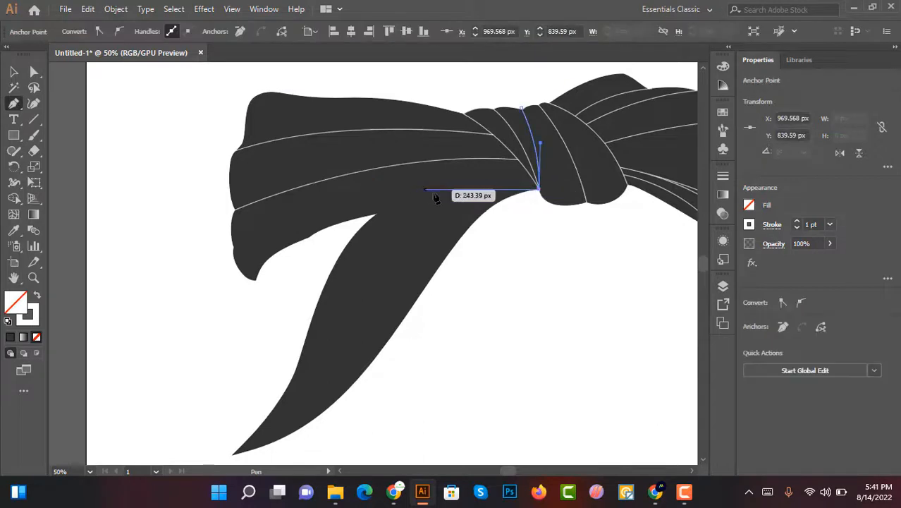
{"action": "scroll", "coordinate": [547, 167], "scroll_direction": "up", "scroll_amount": 1}
{"action": "left_click", "coordinate": [14, 72]}
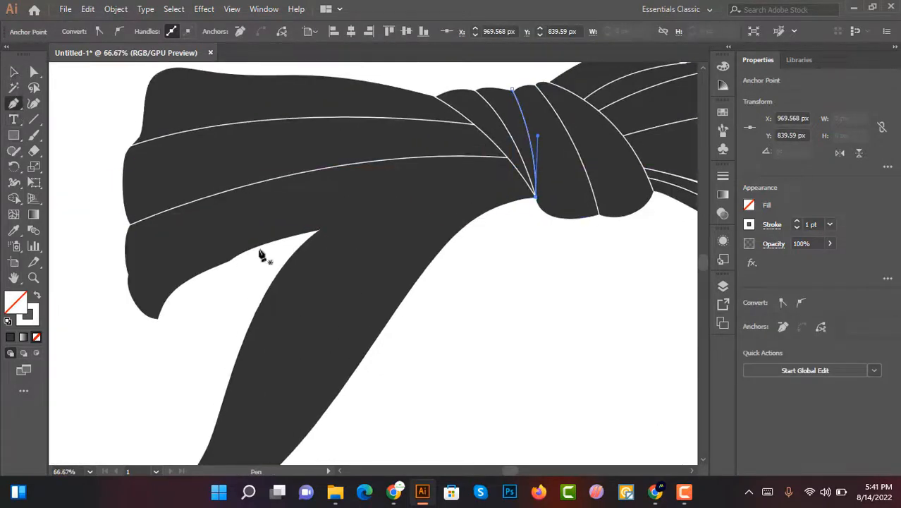
Step: Draw a third curved fold line on the left side, from the gap between the flap and hanging tail to the knot's lower-left corner
{"action": "left_click", "coordinate": [295, 243]}
{"action": "scroll", "coordinate": [563, 196], "scroll_direction": "up", "scroll_amount": 1}
{"action": "scroll", "coordinate": [621, 180], "scroll_direction": "down", "scroll_amount": 2}
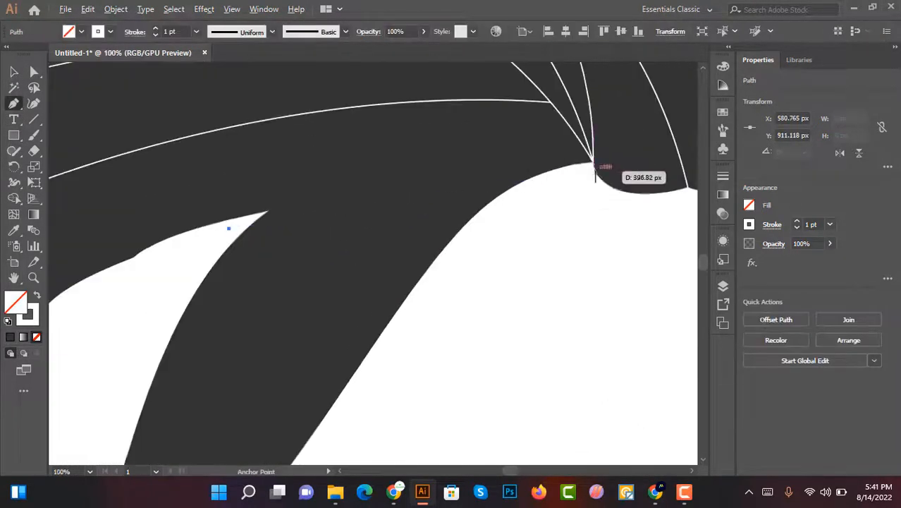
{"action": "left_click_drag", "start_coordinate": [594, 162], "coordinate": [694, 168]}
{"action": "scroll", "coordinate": [518, 198], "scroll_direction": "down", "scroll_amount": 1}
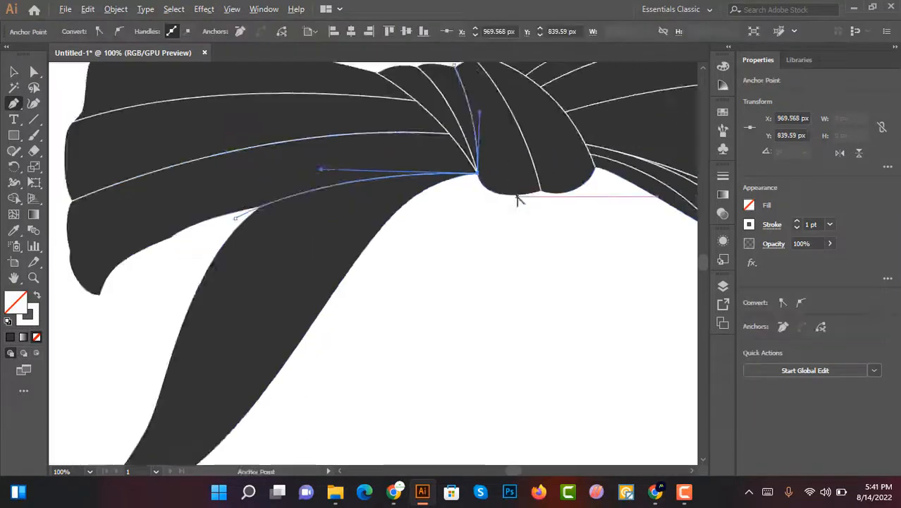
{"action": "scroll", "coordinate": [433, 197], "scroll_direction": "up", "scroll_amount": 2}
{"action": "scroll", "coordinate": [364, 254], "scroll_direction": "down", "scroll_amount": 2}
{"action": "scroll", "coordinate": [246, 196], "scroll_direction": "up", "scroll_amount": 1}
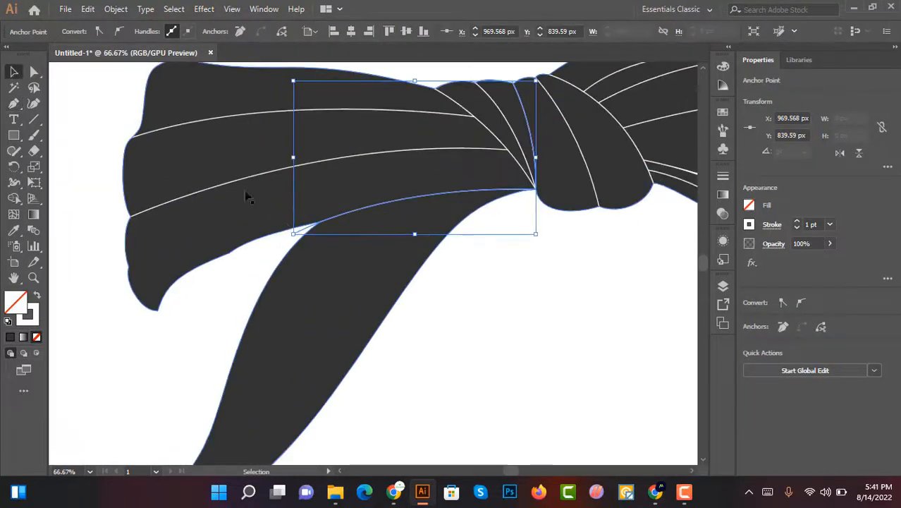
Step: Move the third fold line's outer anchor slightly closer to the corner between the flap and tail, and deselect the line
{"action": "key", "text": "a"}
{"action": "scroll", "coordinate": [164, 268], "scroll_direction": "up", "scroll_amount": 2}
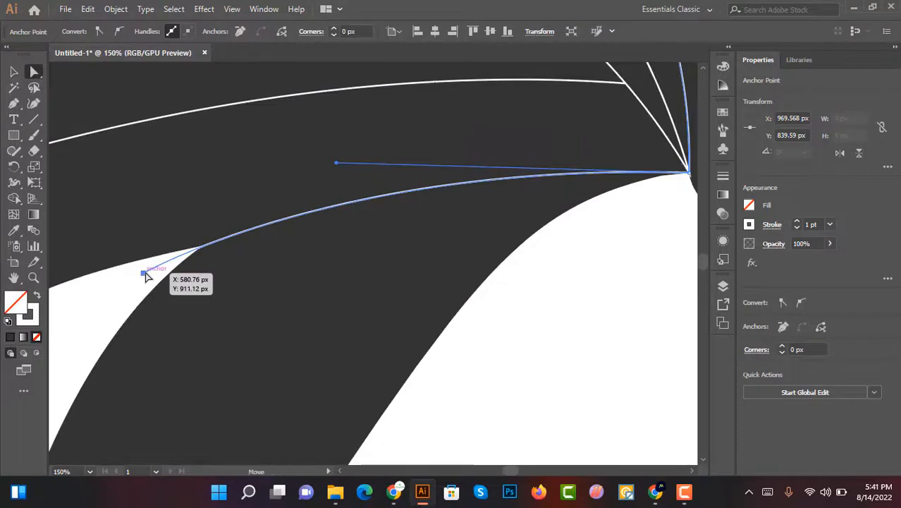
{"action": "left_click_drag", "start_coordinate": [145, 276], "coordinate": [156, 269]}
{"action": "scroll", "coordinate": [191, 262], "scroll_direction": "down", "scroll_amount": 2}
{"action": "scroll", "coordinate": [342, 241], "scroll_direction": "up", "scroll_amount": 3}
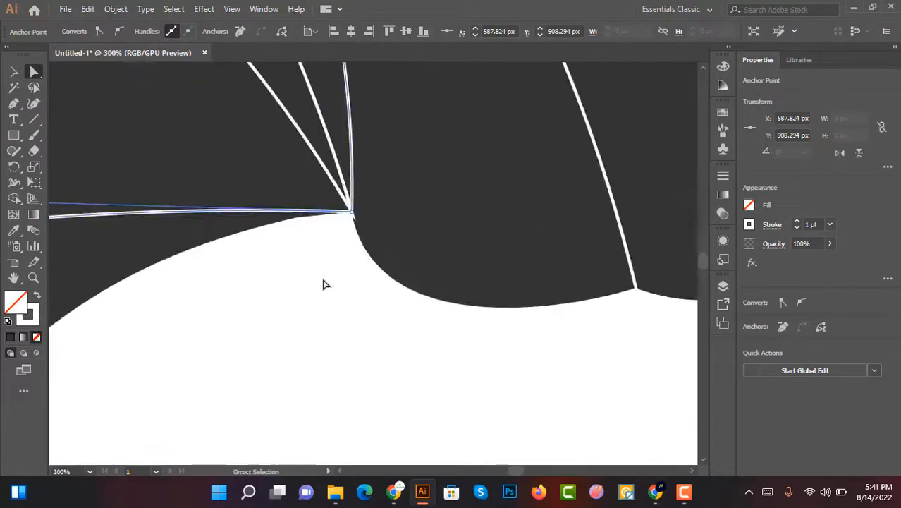
{"action": "scroll", "coordinate": [324, 284], "scroll_direction": "down", "scroll_amount": 3}
{"action": "left_click", "coordinate": [321, 297]}
Step: Delete the extra anchors at the bump on the left flap's lower edge and adjust a direction handle to smooth the edge
{"action": "left_click", "coordinate": [162, 307]}
{"action": "scroll", "coordinate": [162, 307], "scroll_direction": "up", "scroll_amount": 5}
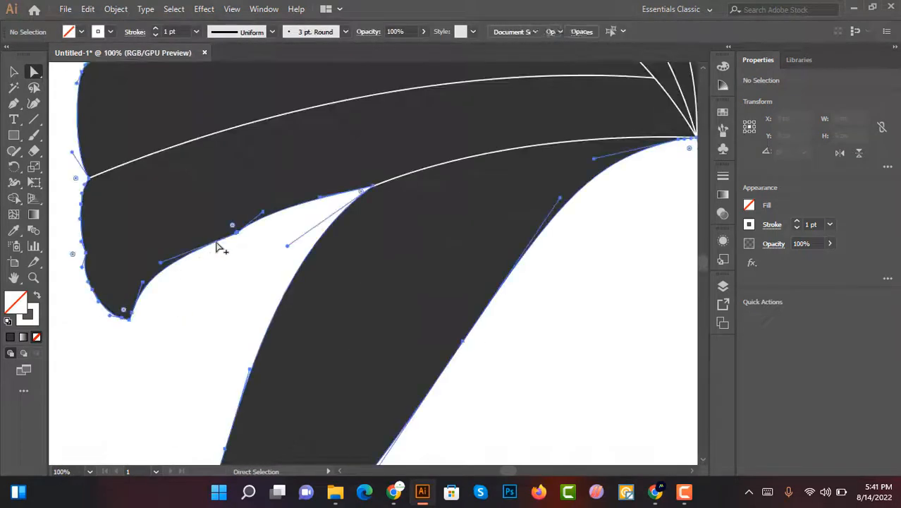
{"action": "right_click", "coordinate": [14, 107]}
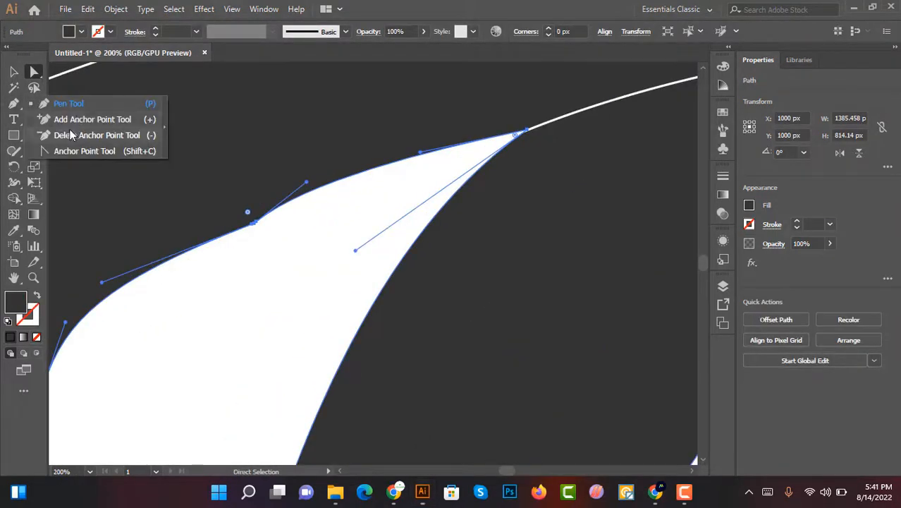
{"action": "left_click", "coordinate": [69, 135]}
{"action": "left_click", "coordinate": [253, 224]}
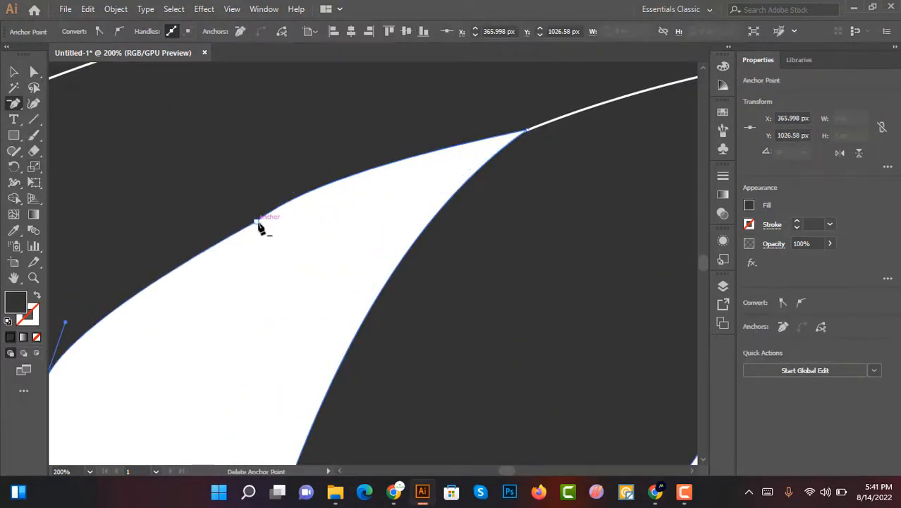
{"action": "left_click", "coordinate": [258, 223]}
{"action": "scroll", "coordinate": [276, 227], "scroll_direction": "down", "scroll_amount": 3}
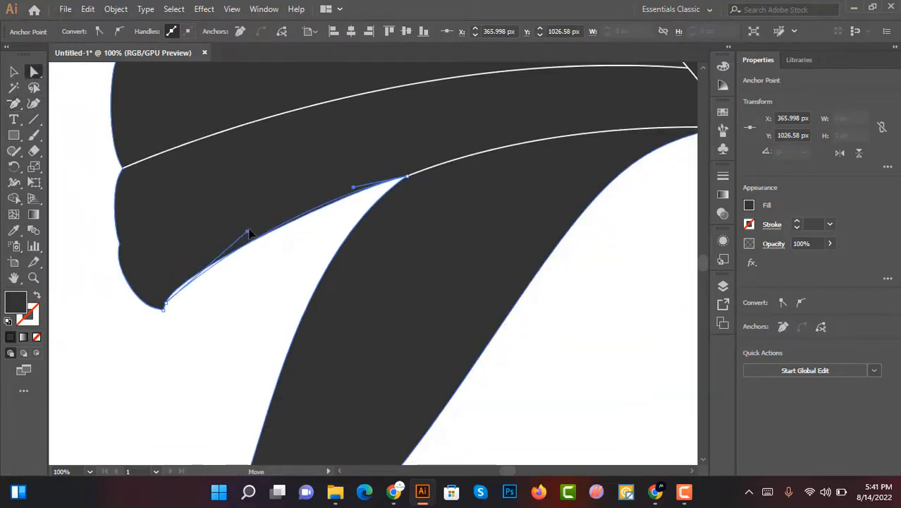
{"action": "left_click", "coordinate": [249, 280]}
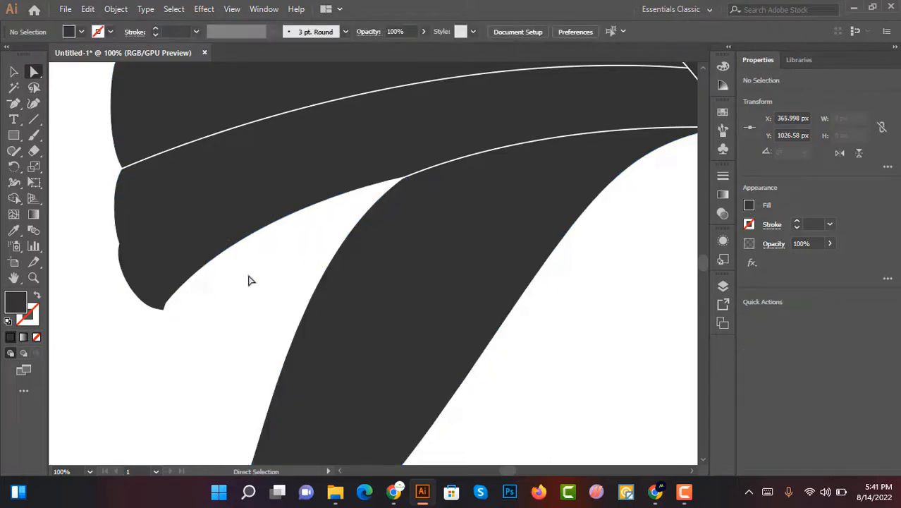
Step: Delete the extra anchor just above the left flap's bottom tip so the lower edge runs directly into the tip
{"action": "key", "text": "ctrl+0"}
{"action": "scroll", "coordinate": [286, 234], "scroll_direction": "up", "scroll_amount": 2}
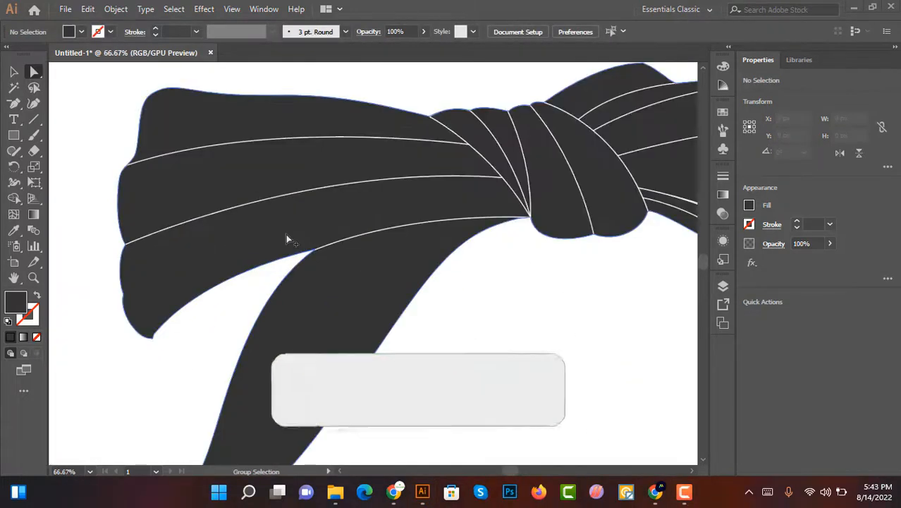
{"action": "scroll", "coordinate": [309, 320], "scroll_direction": "up", "scroll_amount": 1}
{"action": "scroll", "coordinate": [245, 323], "scroll_direction": "down", "scroll_amount": 2}
{"action": "scroll", "coordinate": [142, 336], "scroll_direction": "up", "scroll_amount": 5}
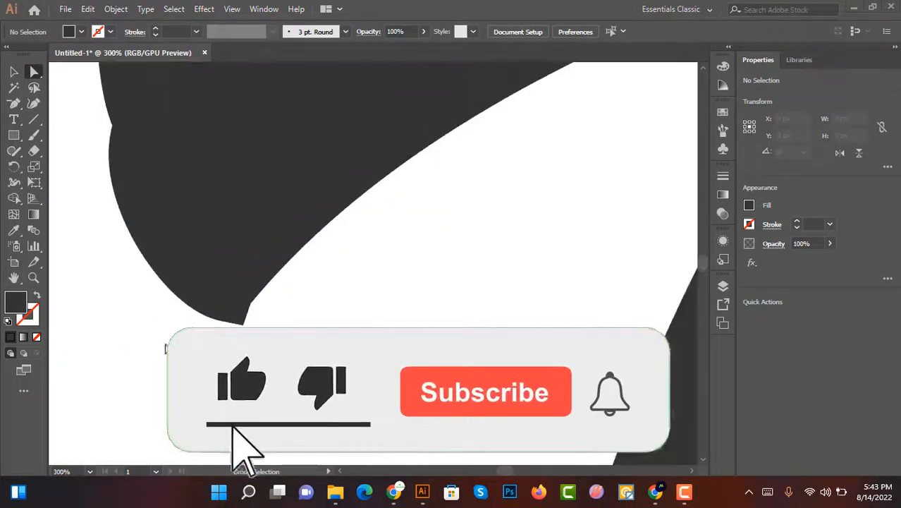
{"action": "left_click_drag", "start_coordinate": [271, 339], "coordinate": [194, 296]}
{"action": "scroll", "coordinate": [247, 304], "scroll_direction": "up", "scroll_amount": 2}
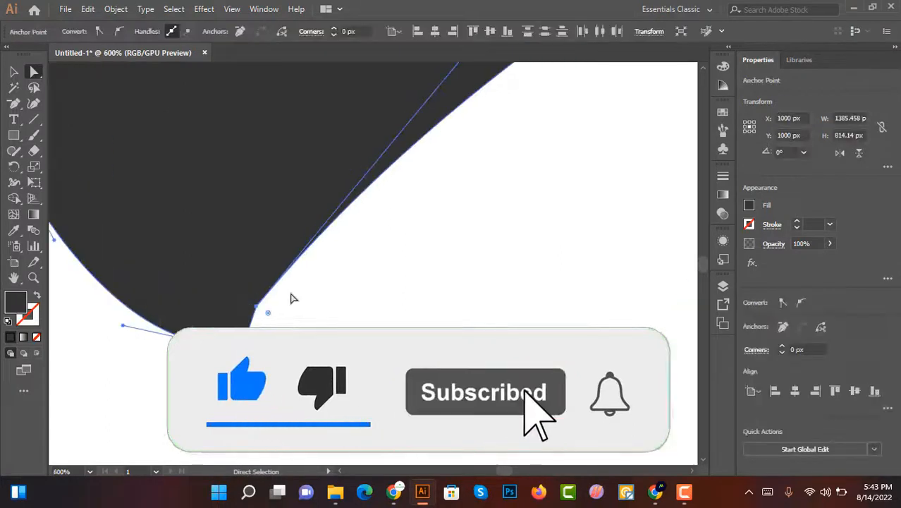
{"action": "scroll", "coordinate": [296, 300], "scroll_direction": "down", "scroll_amount": 4}
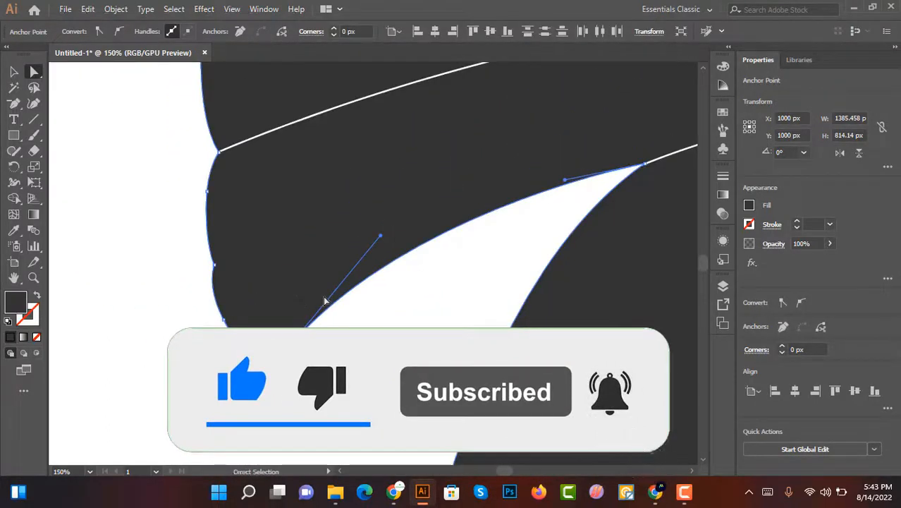
{"action": "scroll", "coordinate": [225, 308], "scroll_direction": "up", "scroll_amount": 2}
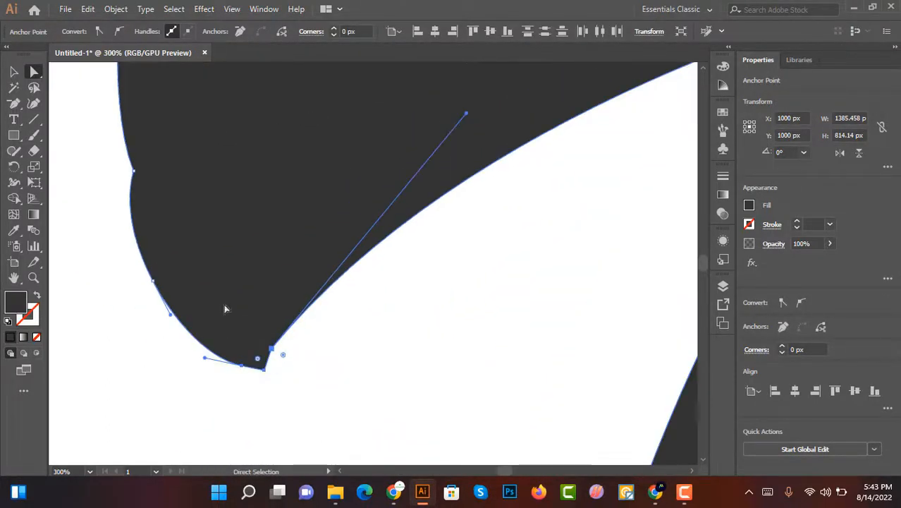
{"action": "left_click", "coordinate": [12, 104]}
{"action": "left_click", "coordinate": [270, 352]}
{"action": "scroll", "coordinate": [326, 342], "scroll_direction": "down", "scroll_amount": 2}
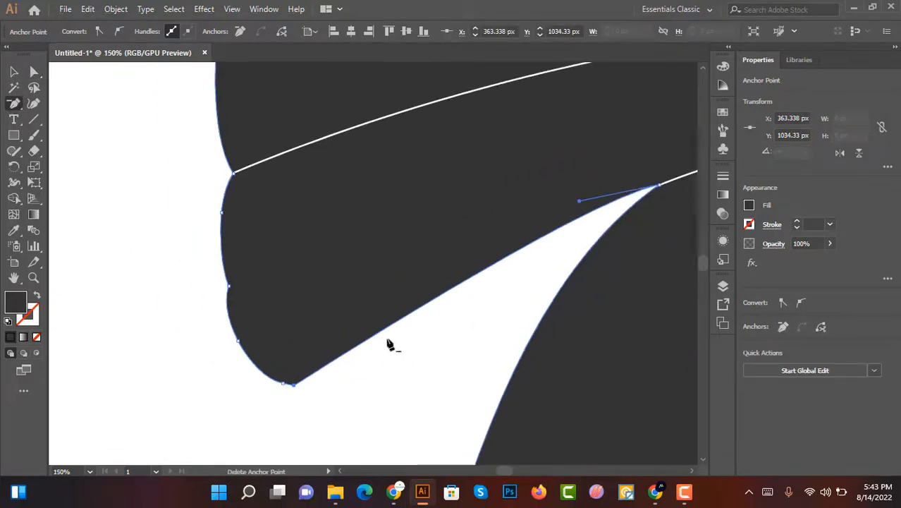
Step: Pull out a direction handle from the left flap's tip anchor to arch the lower edge upward, and deselect the silhouette
{"action": "left_click", "coordinate": [33, 72]}
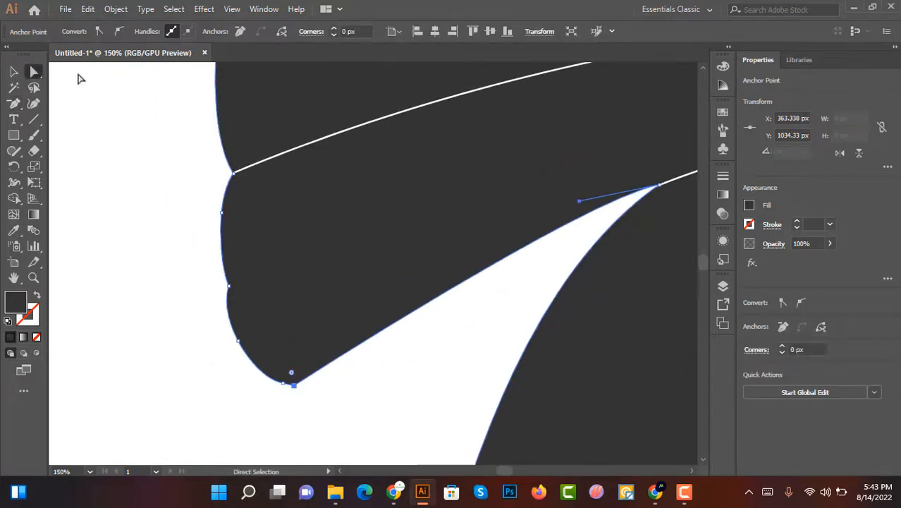
{"action": "left_click_drag", "start_coordinate": [291, 371], "coordinate": [381, 280]}
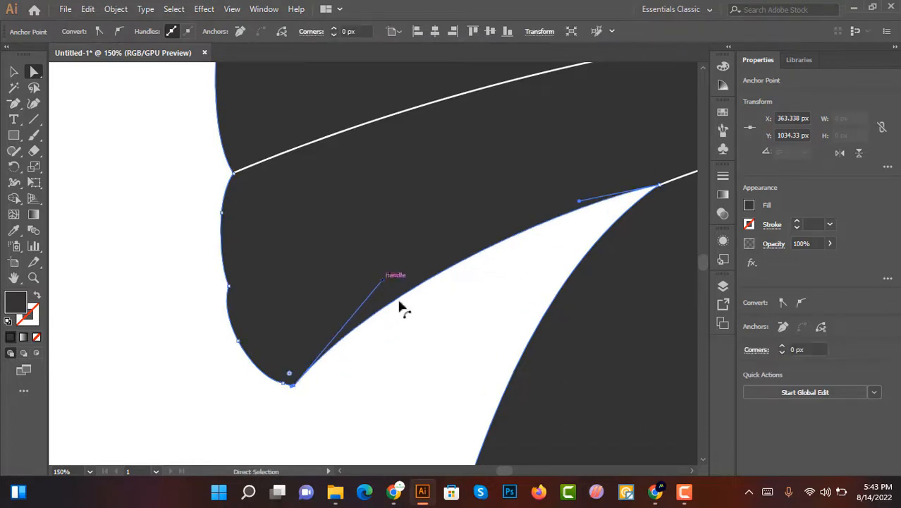
{"action": "left_click", "coordinate": [428, 367]}
{"action": "scroll", "coordinate": [396, 368], "scroll_direction": "down", "scroll_amount": 5}
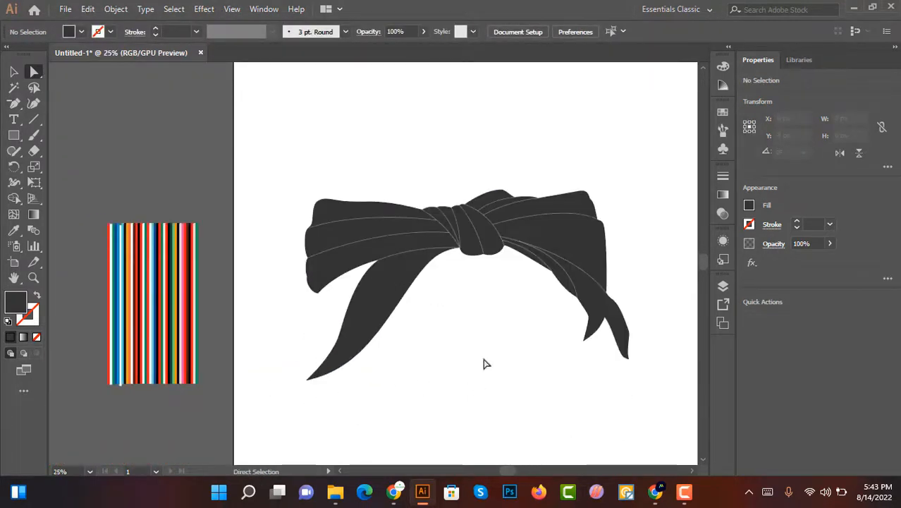
Step: Split the silhouette along all its fold lines with Pathfinder Divide, and ungroup the resulting pieces
{"action": "scroll", "coordinate": [565, 296], "scroll_direction": "up", "scroll_amount": 1}
{"action": "left_click", "coordinate": [14, 71]}
{"action": "scroll", "coordinate": [395, 211], "scroll_direction": "up", "scroll_amount": 5}
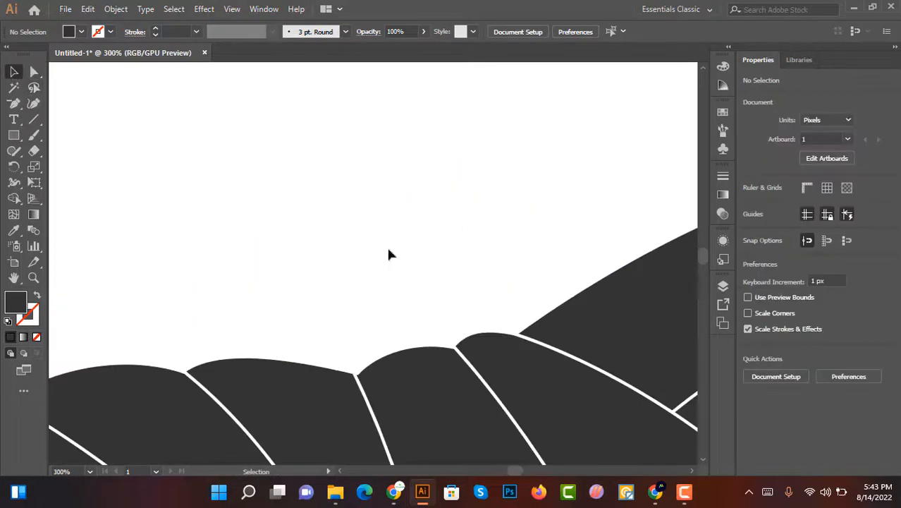
{"action": "scroll", "coordinate": [317, 275], "scroll_direction": "down", "scroll_amount": 2}
{"action": "scroll", "coordinate": [270, 296], "scroll_direction": "up", "scroll_amount": 2}
{"action": "scroll", "coordinate": [489, 307], "scroll_direction": "down", "scroll_amount": 2}
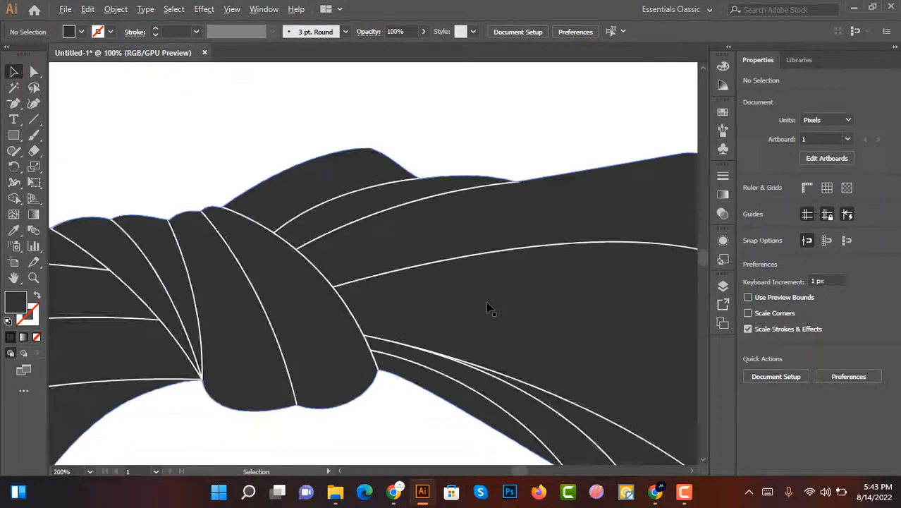
{"action": "scroll", "coordinate": [489, 306], "scroll_direction": "down", "scroll_amount": 3}
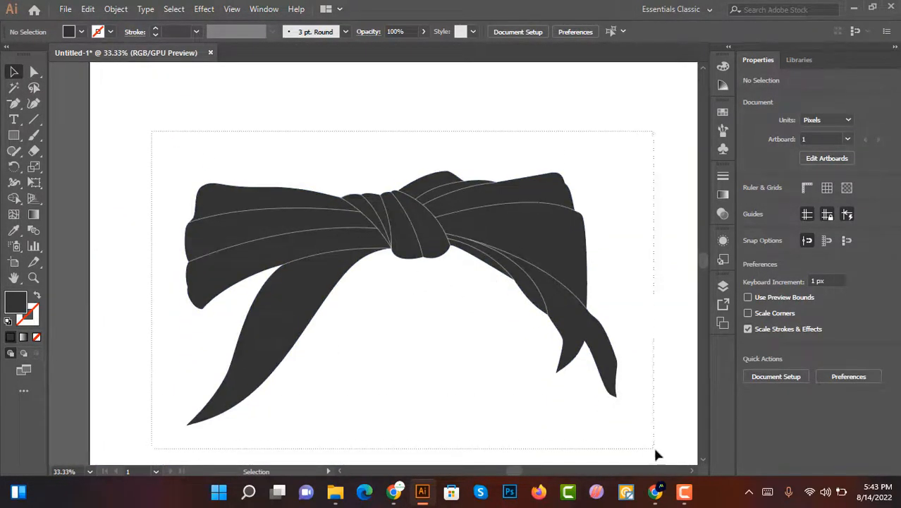
{"action": "key", "text": "ctrl+a"}
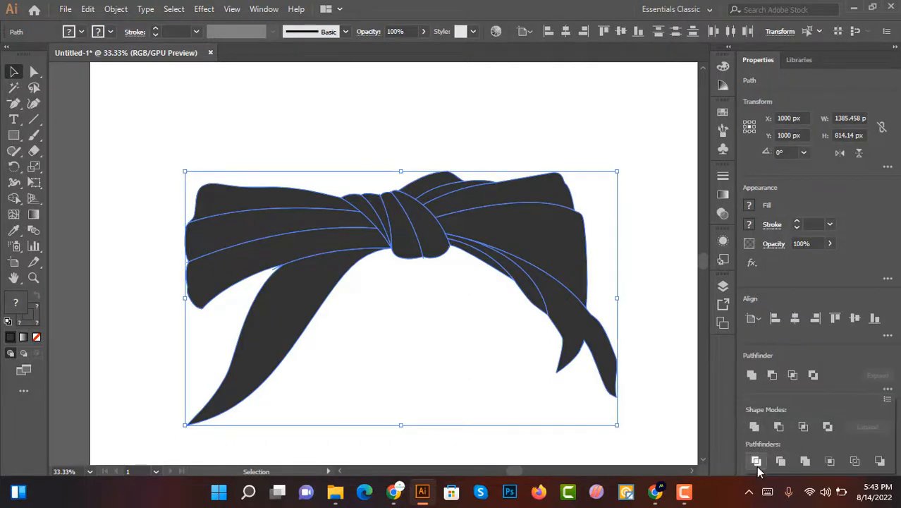
{"action": "left_click", "coordinate": [780, 459]}
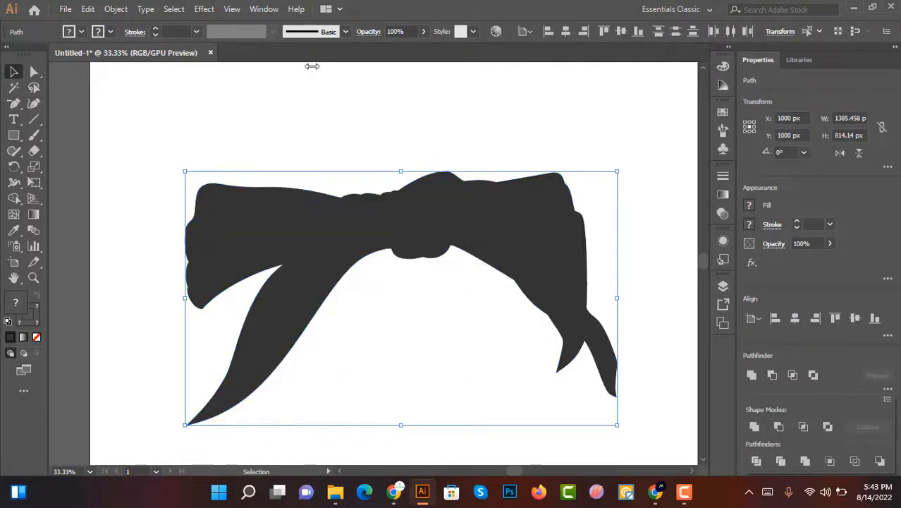
{"action": "left_click", "coordinate": [267, 127]}
{"action": "right_click", "coordinate": [302, 214]}
{"action": "left_click", "coordinate": [359, 326]}
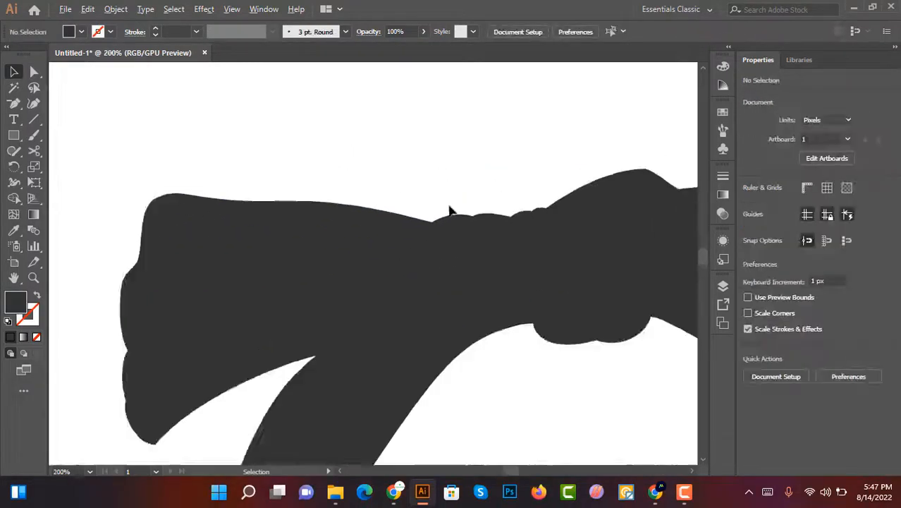
Step: Select all the colored stripes beside the artboard, align their top edges, and deselect them
{"action": "scroll", "coordinate": [450, 210], "scroll_direction": "down", "scroll_amount": 7}
{"action": "scroll", "coordinate": [280, 292], "scroll_direction": "up", "scroll_amount": 2}
{"action": "scroll", "coordinate": [316, 296], "scroll_direction": "down", "scroll_amount": 1}
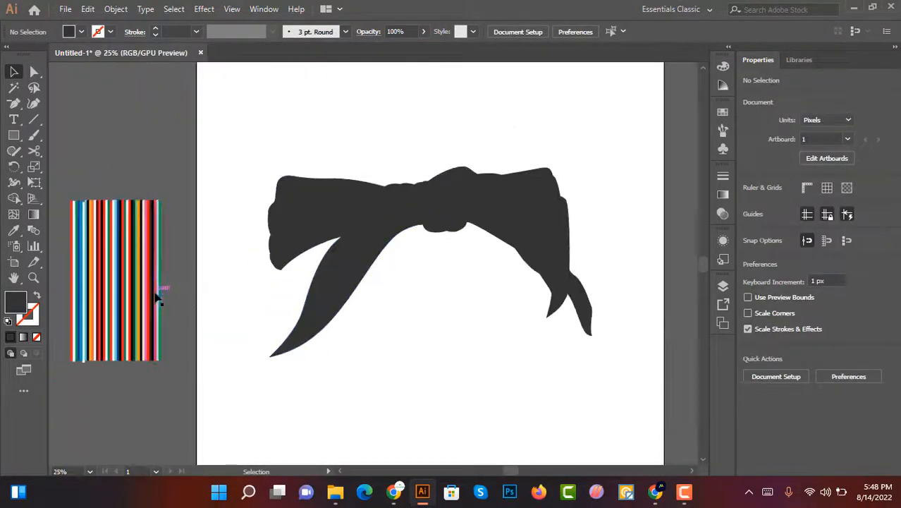
{"action": "left_click", "coordinate": [158, 299]}
{"action": "scroll", "coordinate": [107, 246], "scroll_direction": "up", "scroll_amount": 6}
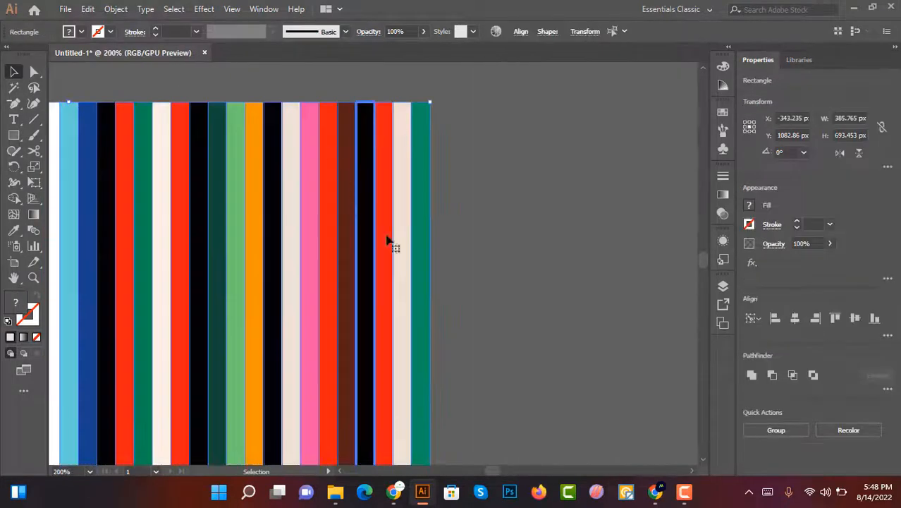
{"action": "scroll", "coordinate": [253, 254], "scroll_direction": "down", "scroll_amount": 2}
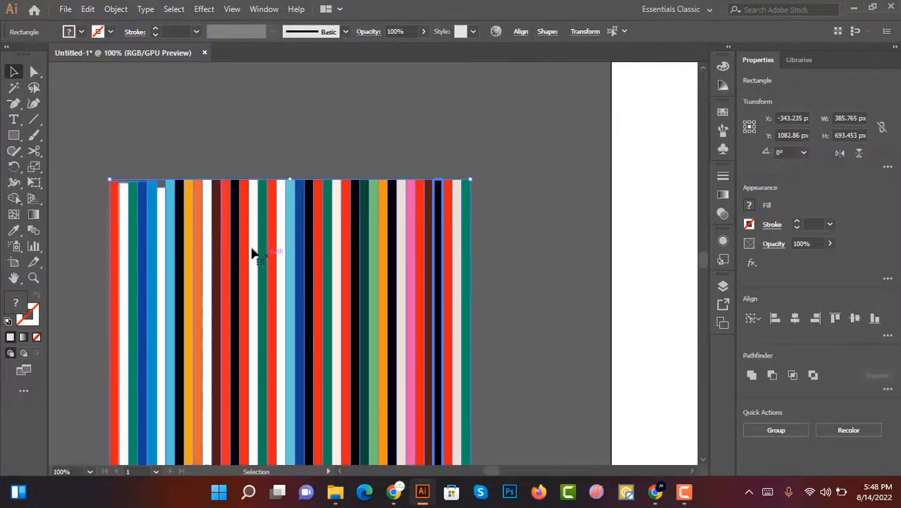
{"action": "left_click", "coordinate": [837, 318]}
{"action": "left_click", "coordinate": [513, 220]}
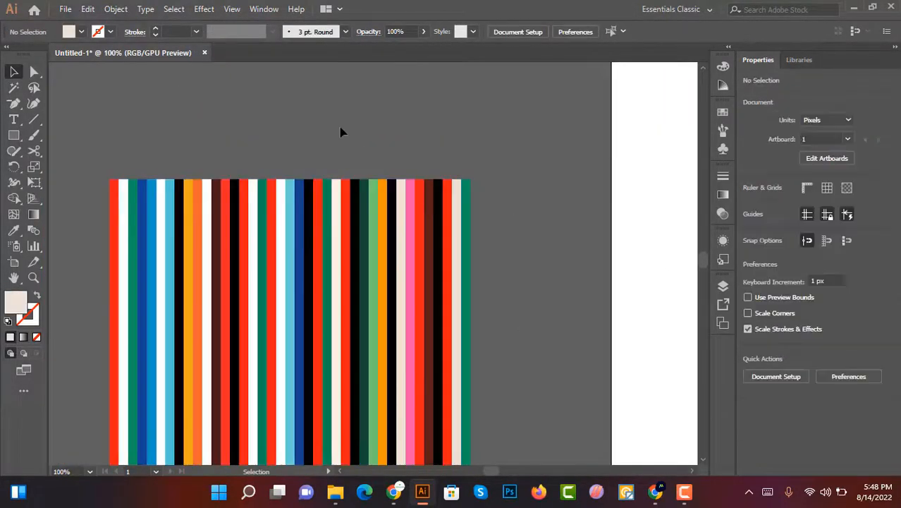
Step: Group all the colored stripes and move the group farther away from the artboard
{"action": "scroll", "coordinate": [342, 129], "scroll_direction": "down", "scroll_amount": 2}
{"action": "key", "text": "ctrl+a"}
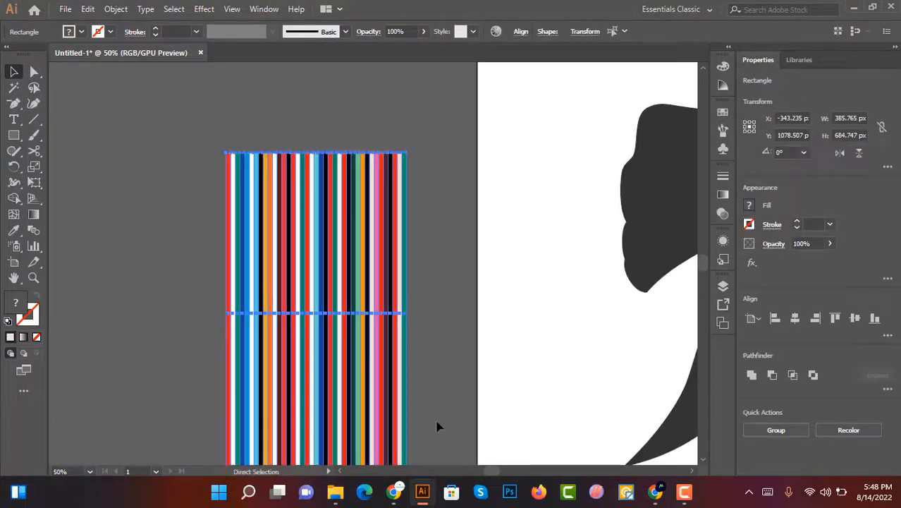
{"action": "key", "text": "ctrl+g"}
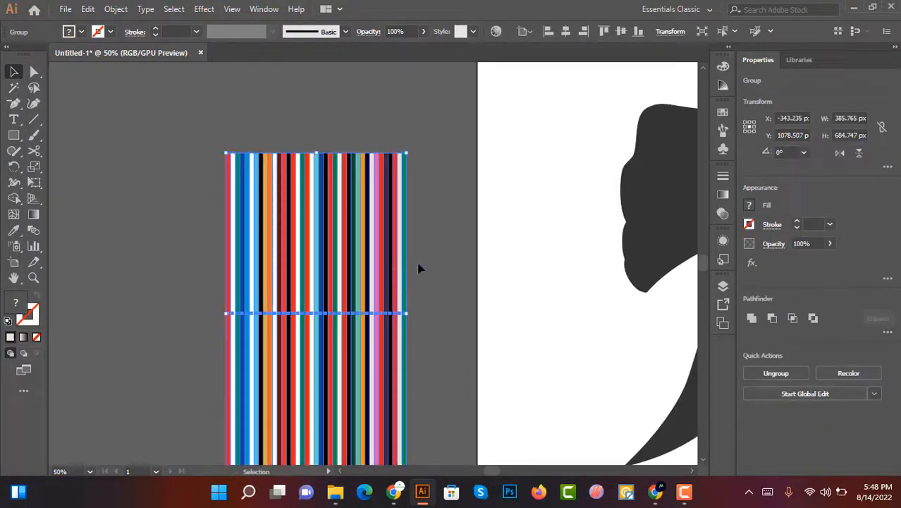
{"action": "key", "text": "ctrl+minus"}
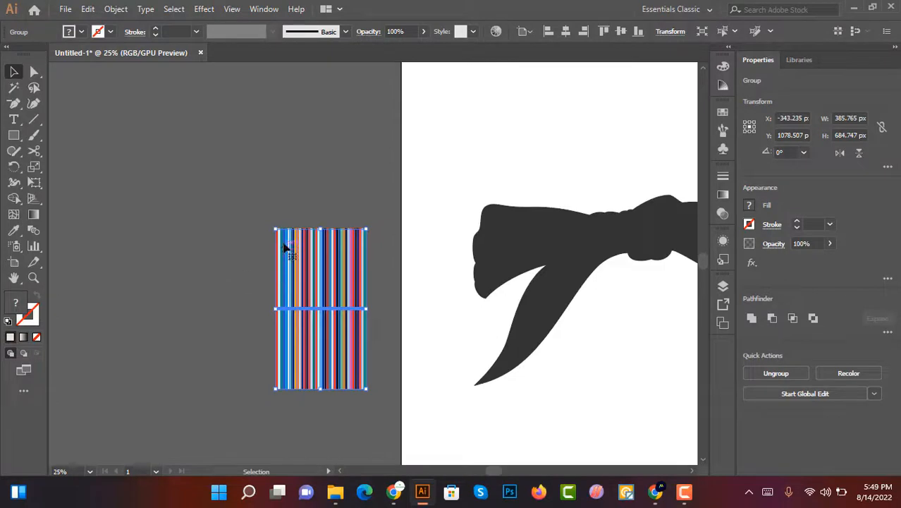
{"action": "left_click_drag", "start_coordinate": [285, 247], "coordinate": [151, 247]}
{"action": "left_click", "coordinate": [272, 288]}
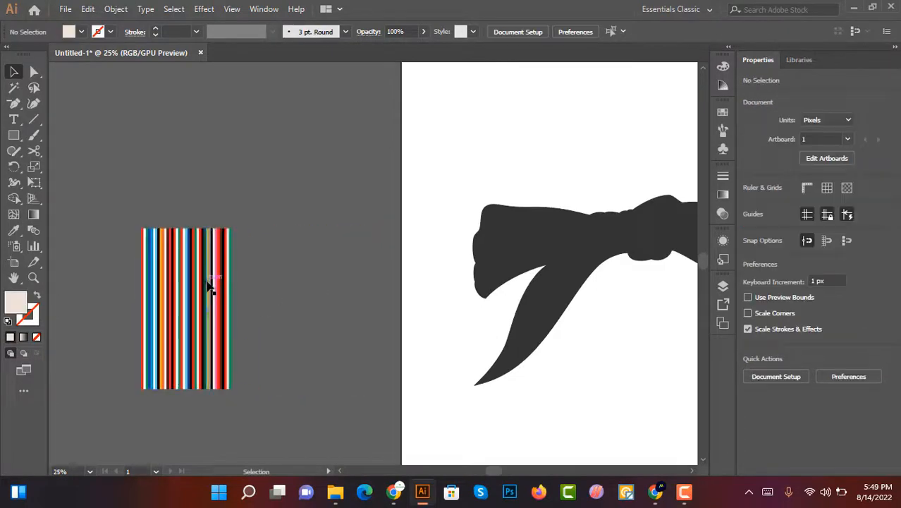
Step: Duplicate the stripe group directly beside the original with edges touching, and group both copies together
{"action": "scroll", "coordinate": [210, 286], "scroll_direction": "up", "scroll_amount": 2}
{"action": "left_click_drag", "start_coordinate": [210, 285], "coordinate": [389, 304]}
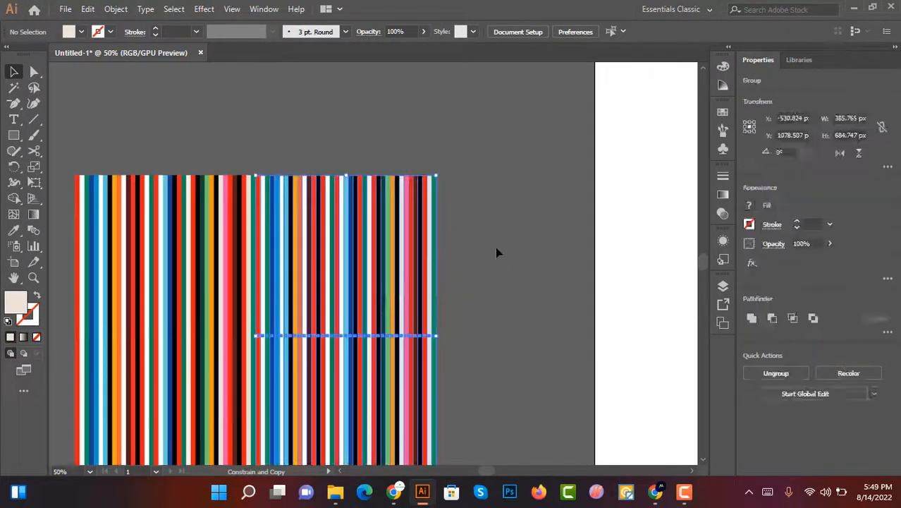
{"action": "left_click", "coordinate": [497, 250]}
{"action": "scroll", "coordinate": [488, 253], "scroll_direction": "down", "scroll_amount": 2}
{"action": "left_click_drag", "start_coordinate": [241, 168], "coordinate": [483, 319]}
{"action": "key", "text": "ctrl+g"}
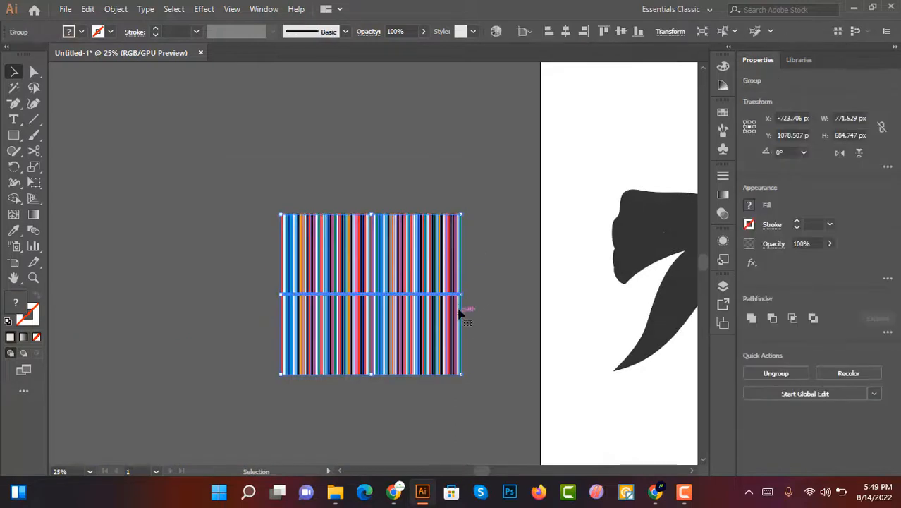
Step: Save the doubled stripe group as a dynamic Movie Clip symbol named Line
{"action": "left_click", "coordinate": [723, 150]}
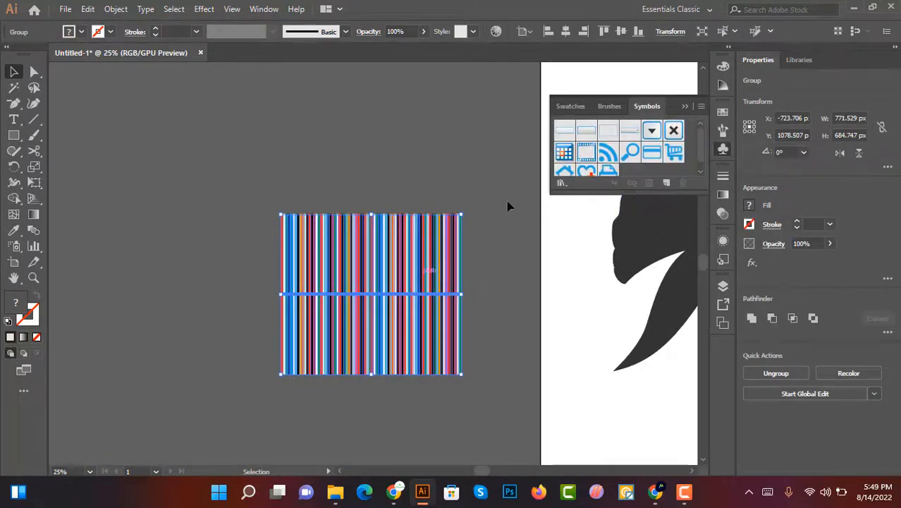
{"action": "left_click_drag", "start_coordinate": [452, 293], "coordinate": [652, 171]}
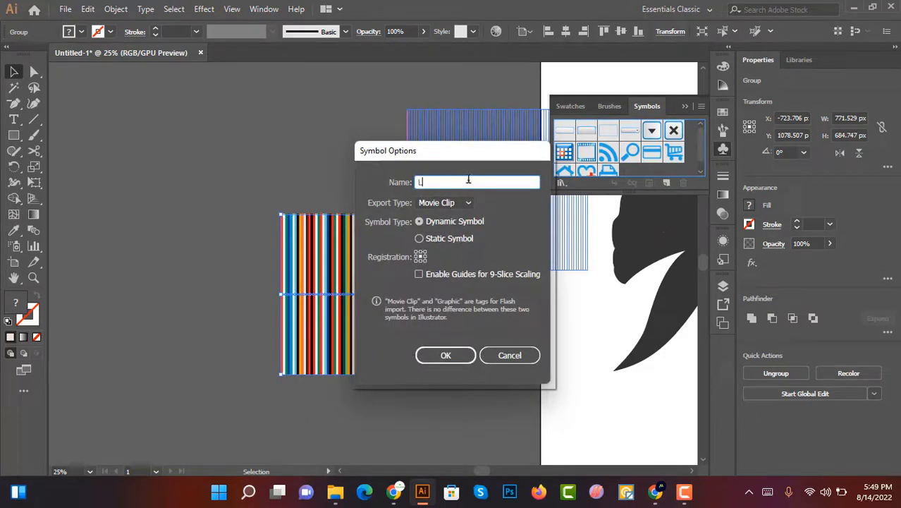
{"action": "left_click", "coordinate": [446, 355]}
{"action": "scroll", "coordinate": [282, 301], "scroll_direction": "down", "scroll_amount": 3}
{"action": "scroll", "coordinate": [372, 282], "scroll_direction": "up", "scroll_amount": 2}
Step: Place a Line symbol instance with vertical stripes over the long left tail and send it to the back
{"action": "left_click", "coordinate": [398, 290]}
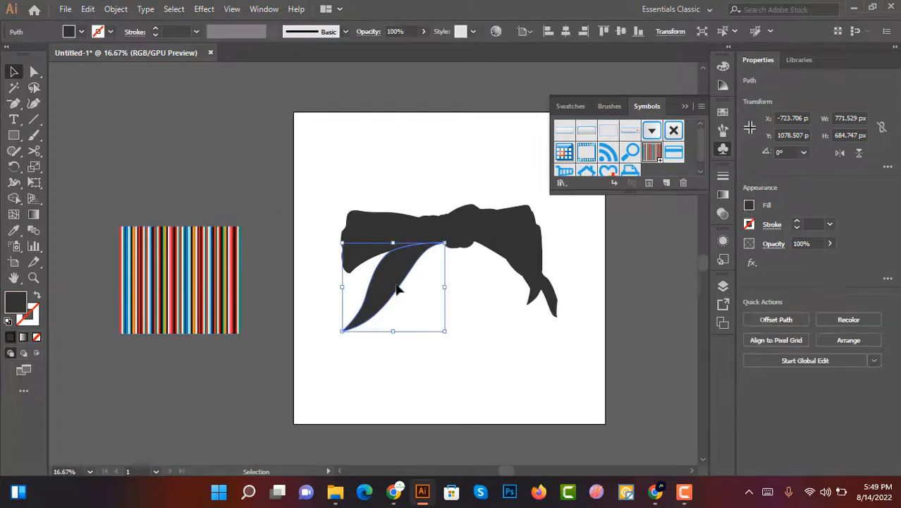
{"action": "left_click", "coordinate": [332, 306]}
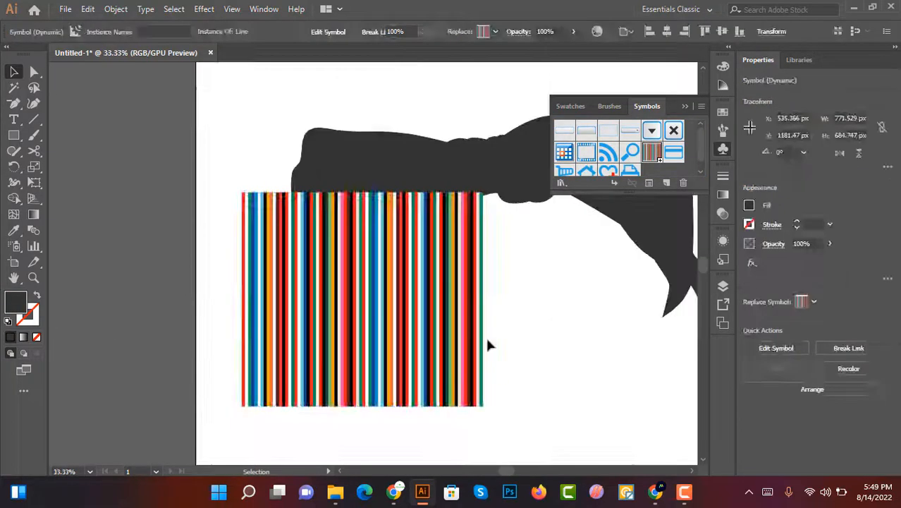
{"action": "right_click", "coordinate": [471, 321]}
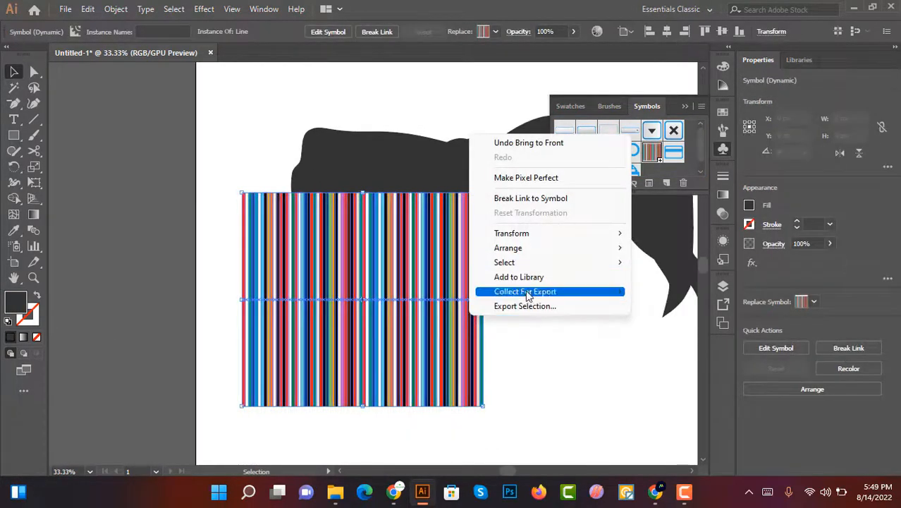
{"action": "mouse_move", "coordinate": [524, 252]}
{"action": "left_click", "coordinate": [660, 292]}
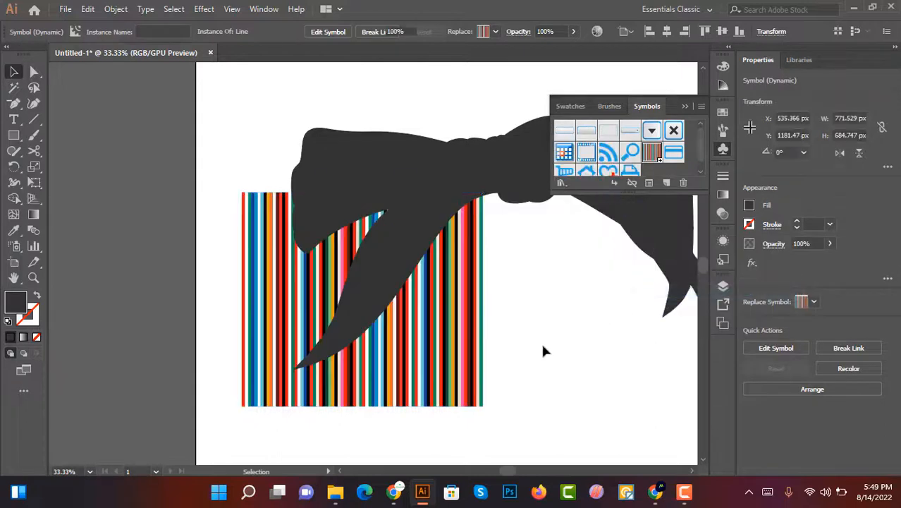
{"action": "left_click", "coordinate": [541, 341]}
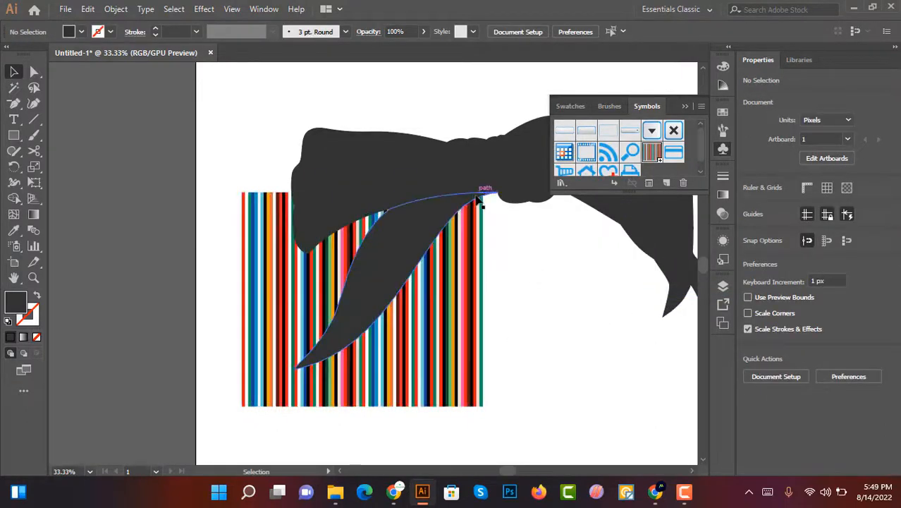
Step: Warp the stripes into the long left tail piece using Envelope Distort's Make with Top Object
{"action": "left_click", "coordinate": [485, 194]}
{"action": "left_click", "coordinate": [439, 352], "text": "shift"}
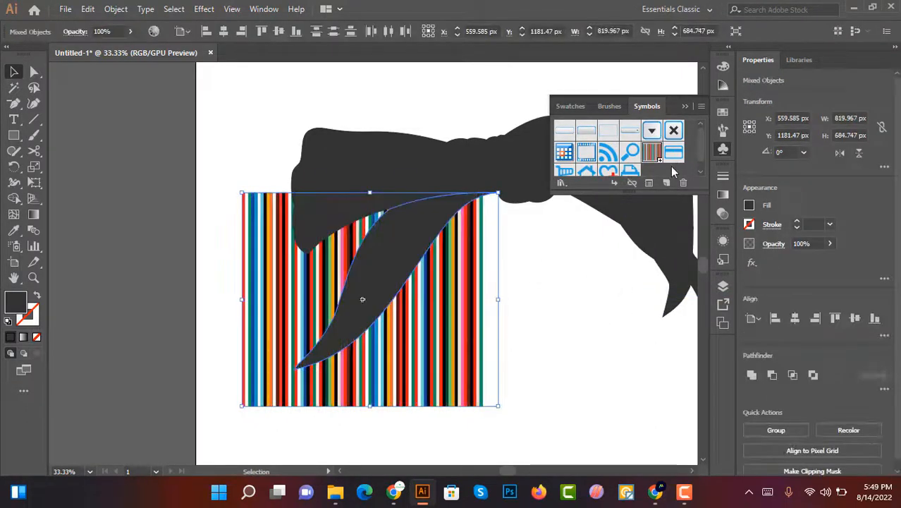
{"action": "left_click", "coordinate": [116, 8]}
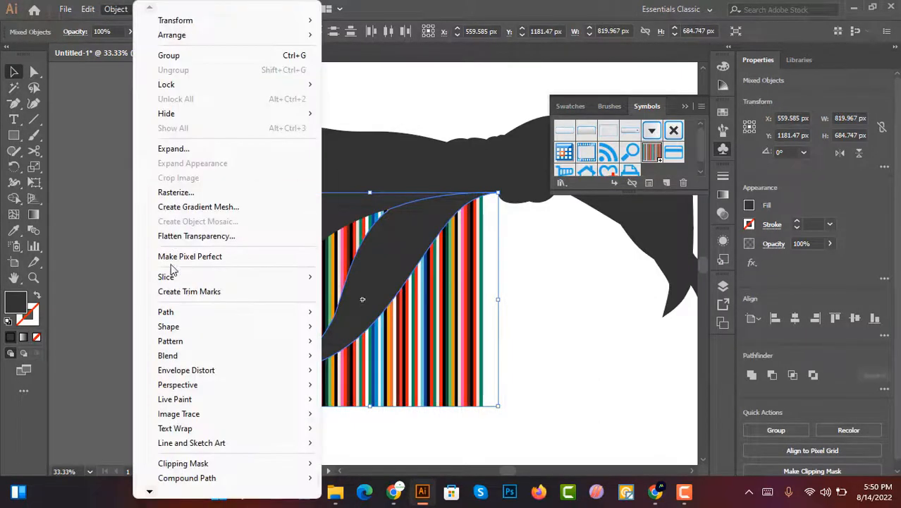
{"action": "mouse_move", "coordinate": [230, 372]}
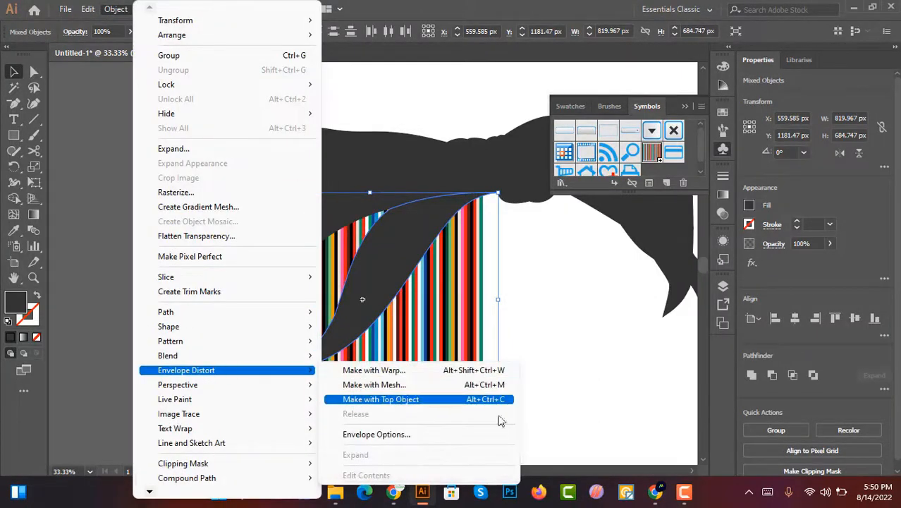
{"action": "left_click", "coordinate": [422, 400]}
{"action": "left_click", "coordinate": [558, 311]}
{"action": "scroll", "coordinate": [420, 293], "scroll_direction": "up", "scroll_amount": 5}
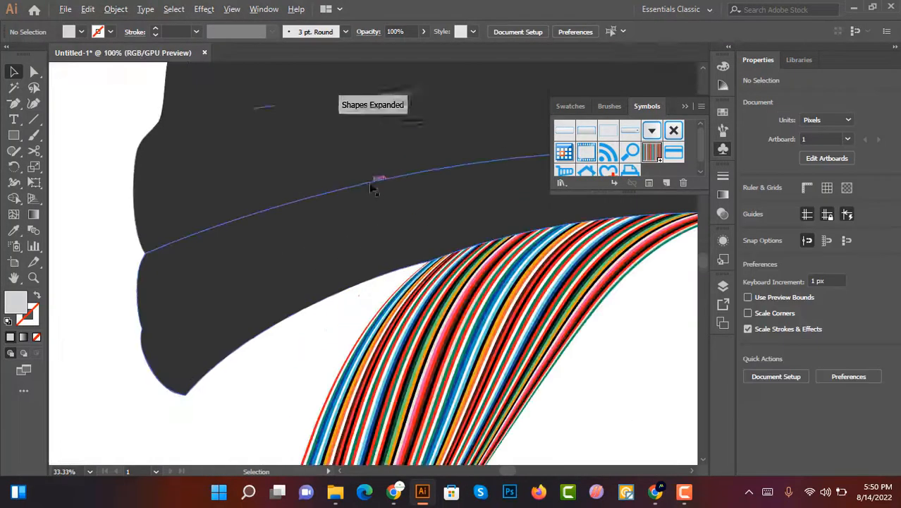
{"action": "scroll", "coordinate": [420, 293], "scroll_direction": "down", "scroll_amount": 4}
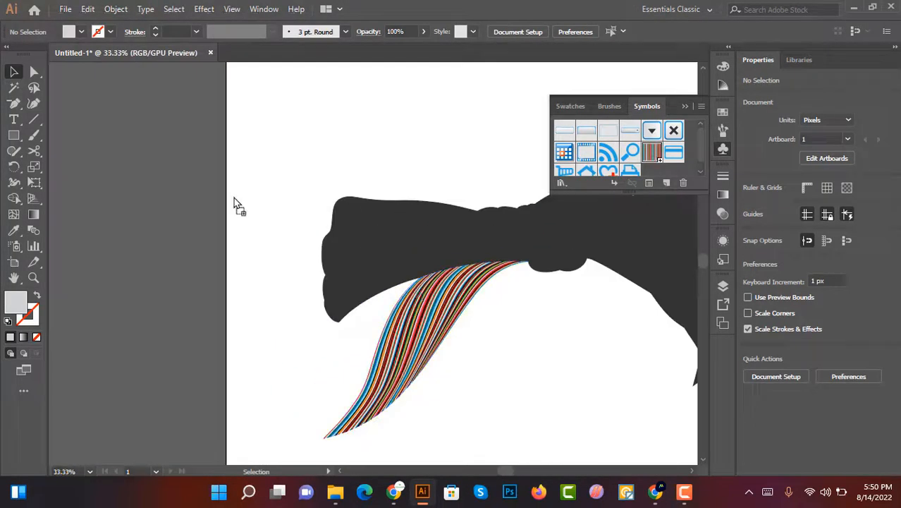
Step: Place another Line symbol instance over the left flap, rotate it to 270°, and send it to the back
{"action": "left_click_drag", "start_coordinate": [235, 199], "coordinate": [244, 184]}
{"action": "left_click_drag", "start_coordinate": [340, 213], "coordinate": [177, 265]}
{"action": "left_click", "coordinate": [364, 291]}
{"action": "left_click_drag", "start_coordinate": [349, 229], "coordinate": [417, 225]}
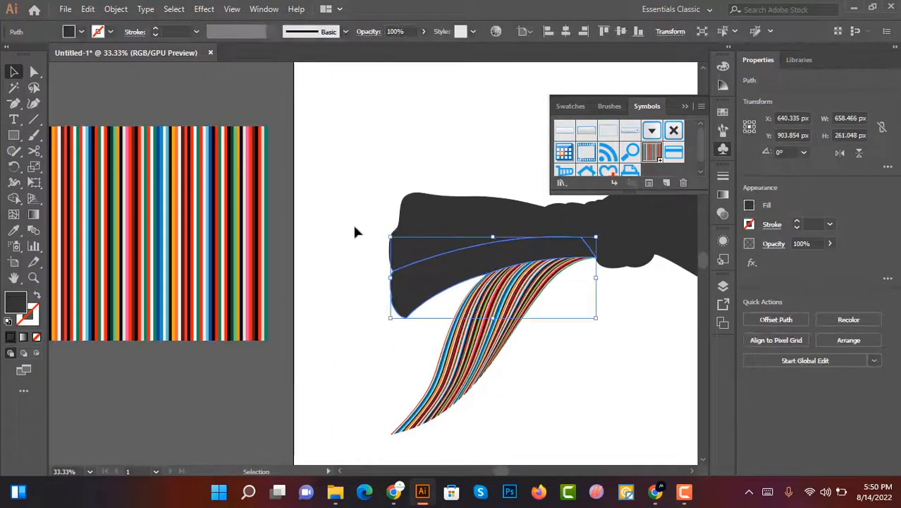
{"action": "left_click", "coordinate": [333, 303]}
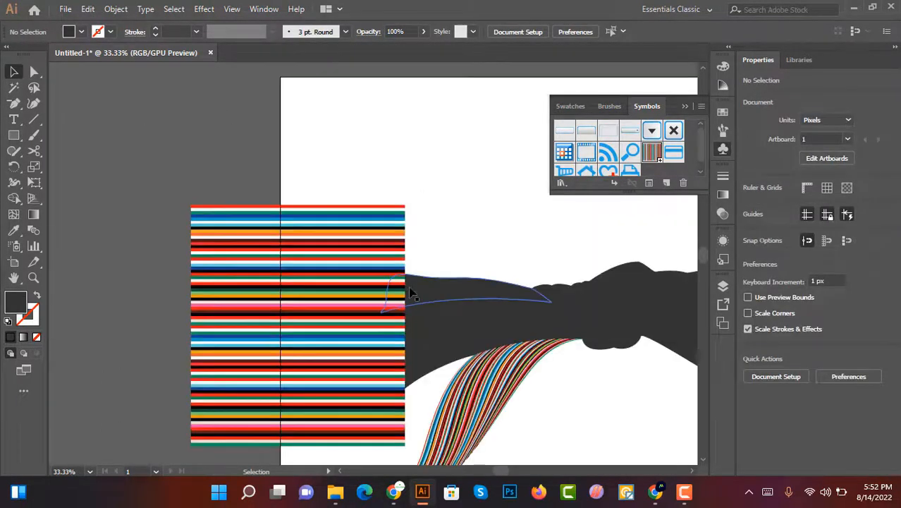
{"action": "left_click", "coordinate": [397, 261]}
{"action": "right_click", "coordinate": [397, 260]}
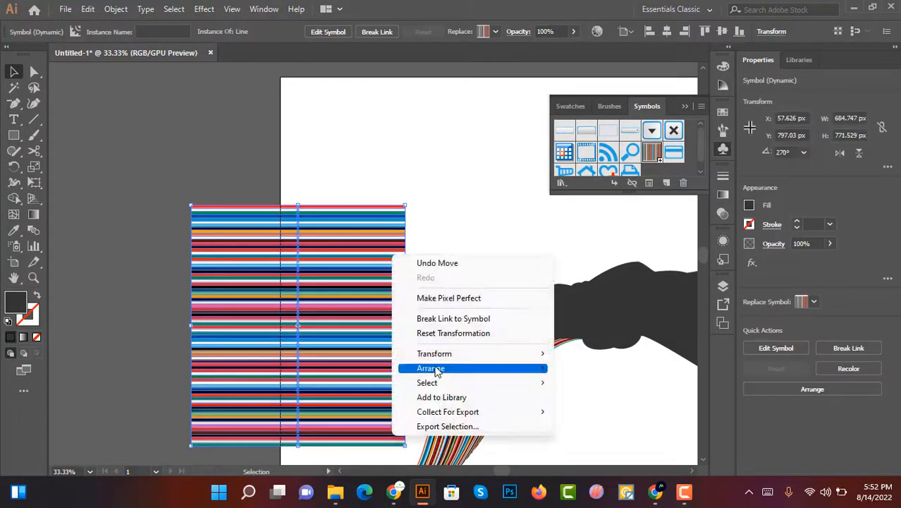
{"action": "mouse_move", "coordinate": [430, 369]}
{"action": "left_click", "coordinate": [598, 412]}
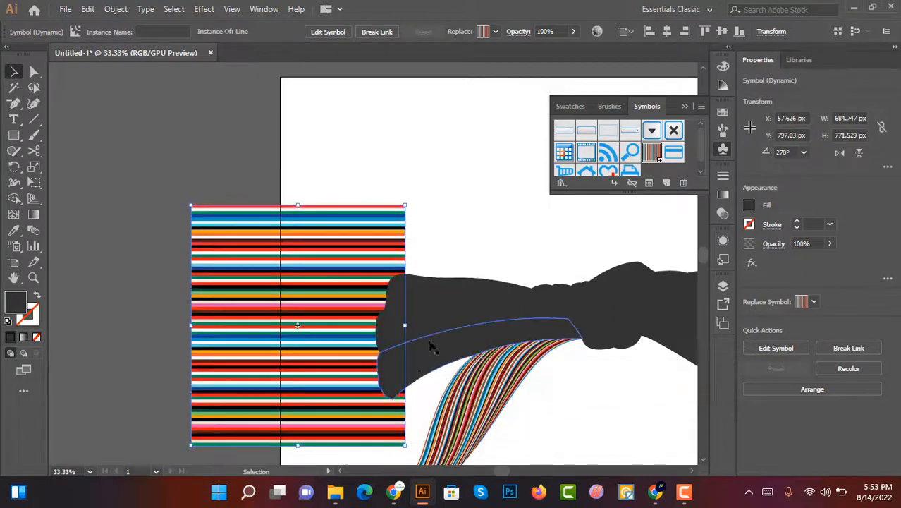
Step: Warp the rotated stripes into the left flap's lower fold using Envelope Distort's Make with Top Object, and deselect
{"action": "left_click", "coordinate": [414, 365], "text": "shift"}
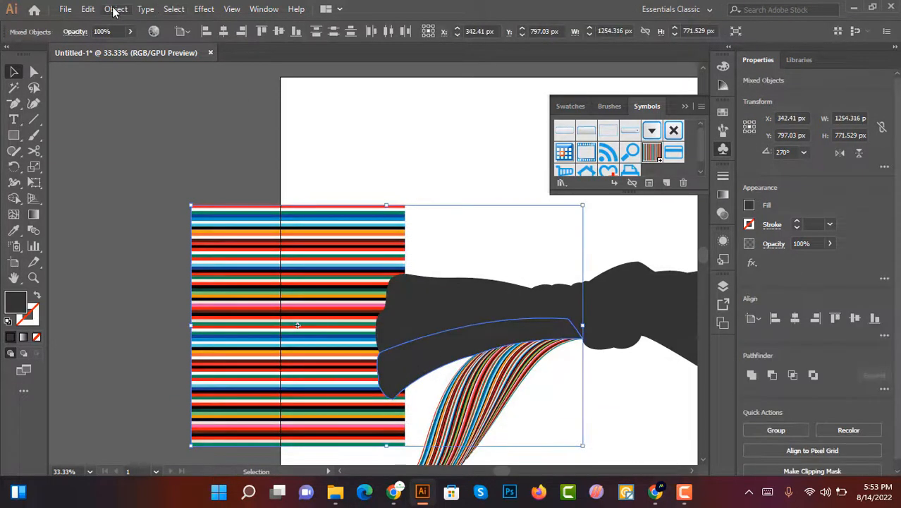
{"action": "left_click", "coordinate": [115, 10]}
{"action": "mouse_move", "coordinate": [201, 368]}
{"action": "left_click", "coordinate": [385, 398]}
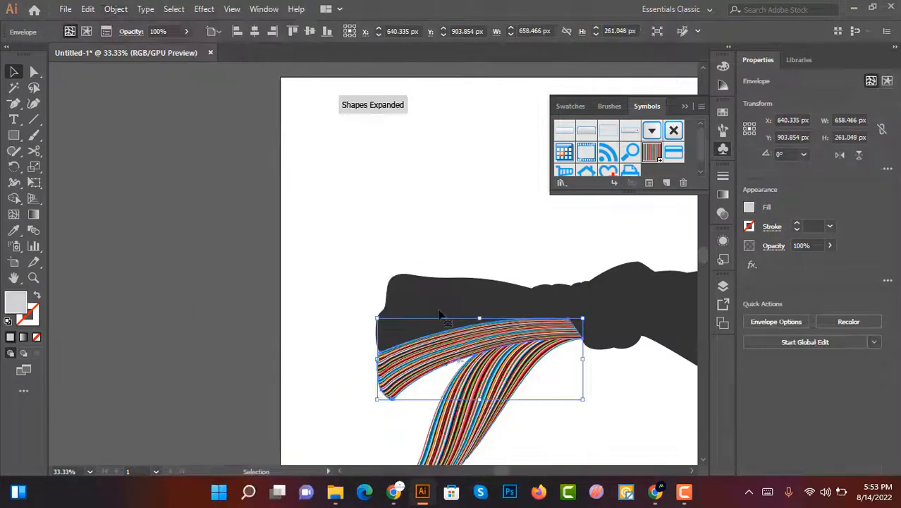
{"action": "left_click", "coordinate": [430, 210]}
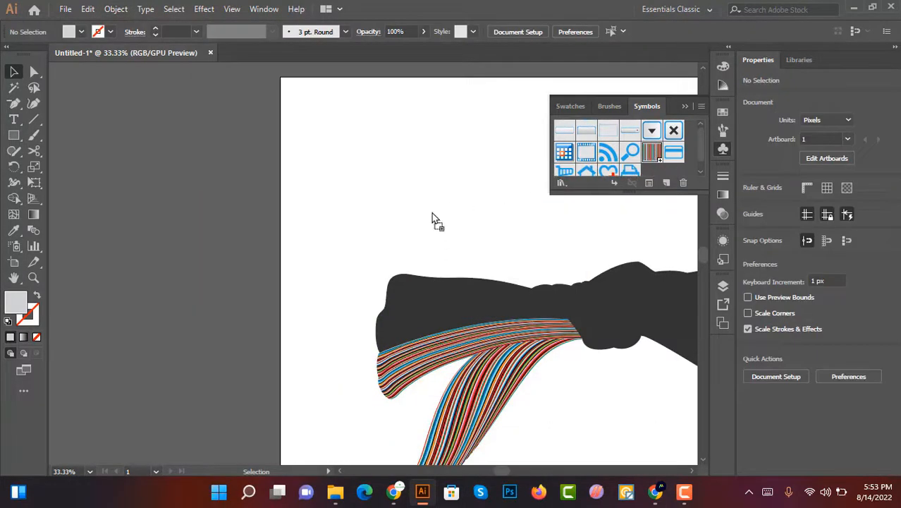
Step: Place a new Line symbol instance rotated to 270° over the left flap's middle fold and send it to the back
{"action": "left_click_drag", "start_coordinate": [432, 214], "coordinate": [432, 209]}
{"action": "left_click_drag", "start_coordinate": [519, 88], "coordinate": [442, 363]}
{"action": "left_click_drag", "start_coordinate": [467, 207], "coordinate": [406, 311]}
{"action": "right_click", "coordinate": [393, 310]}
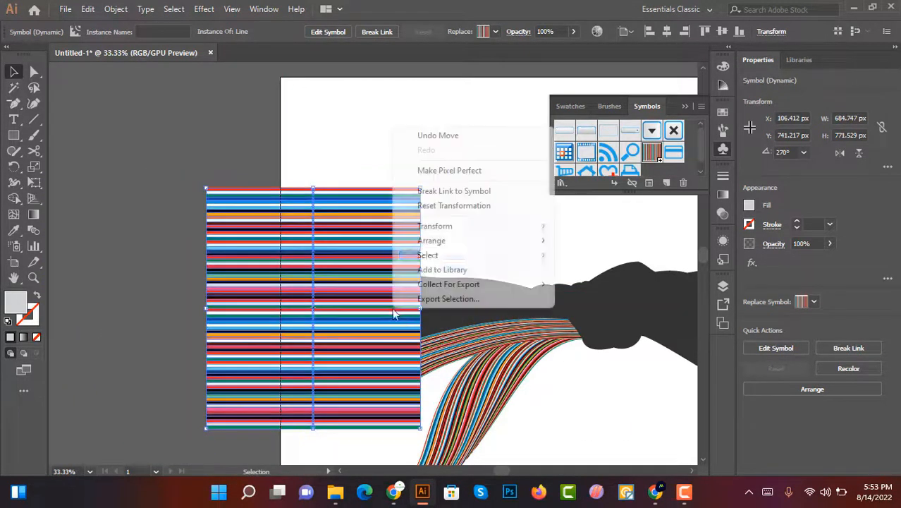
{"action": "mouse_move", "coordinate": [429, 257]}
{"action": "mouse_move", "coordinate": [531, 242]}
{"action": "left_click", "coordinate": [609, 285]}
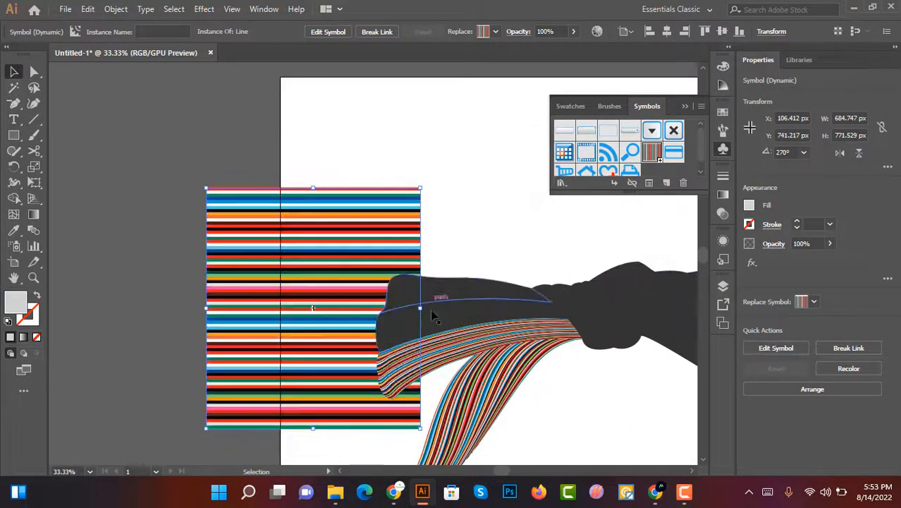
Step: Warp the rotated stripes into the left flap's middle fold using Envelope Distort's Make with Top Object, and deselect
{"action": "left_click", "coordinate": [443, 316], "text": "shift"}
{"action": "left_click", "coordinate": [116, 8]}
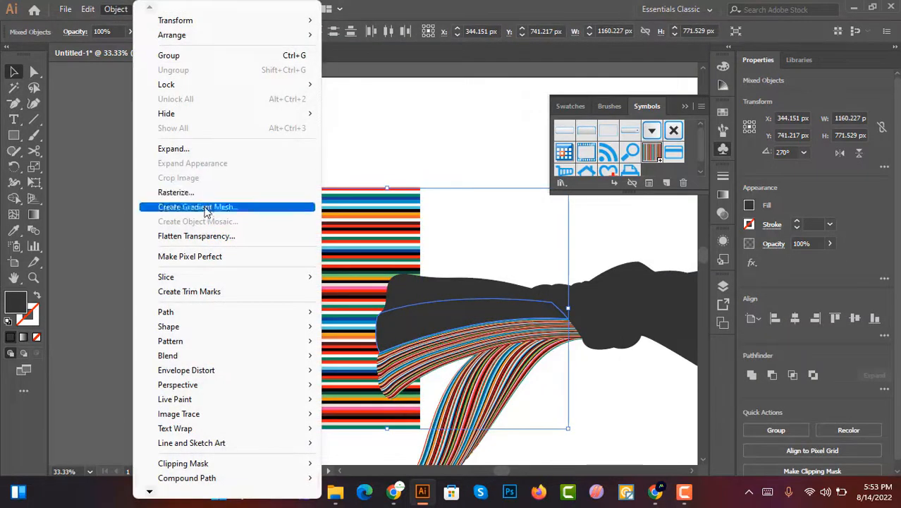
{"action": "mouse_move", "coordinate": [199, 372]}
{"action": "left_click", "coordinate": [415, 397]}
{"action": "left_click", "coordinate": [432, 225]}
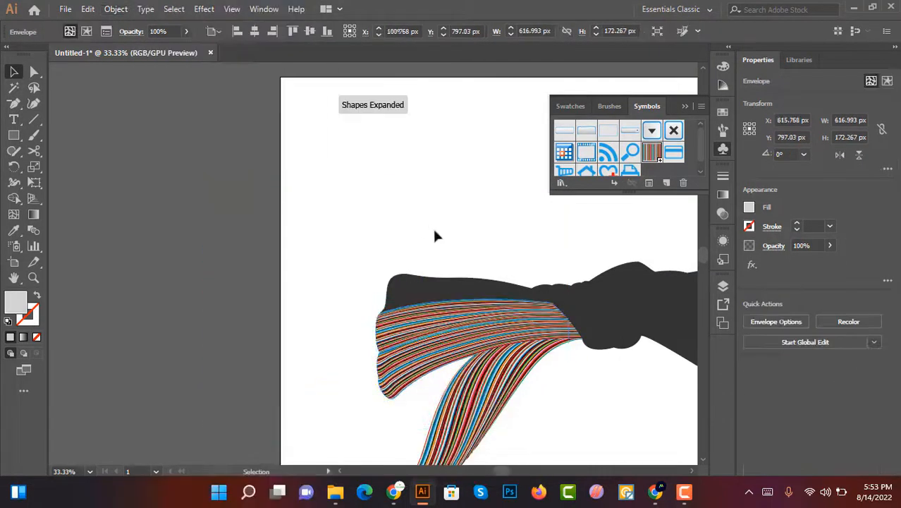
Step: Place a Line symbol instance rotated to 270° behind the left flap's top fold and warp it into that fold with Make with Top Object
{"action": "left_click_drag", "start_coordinate": [654, 156], "coordinate": [356, 226]}
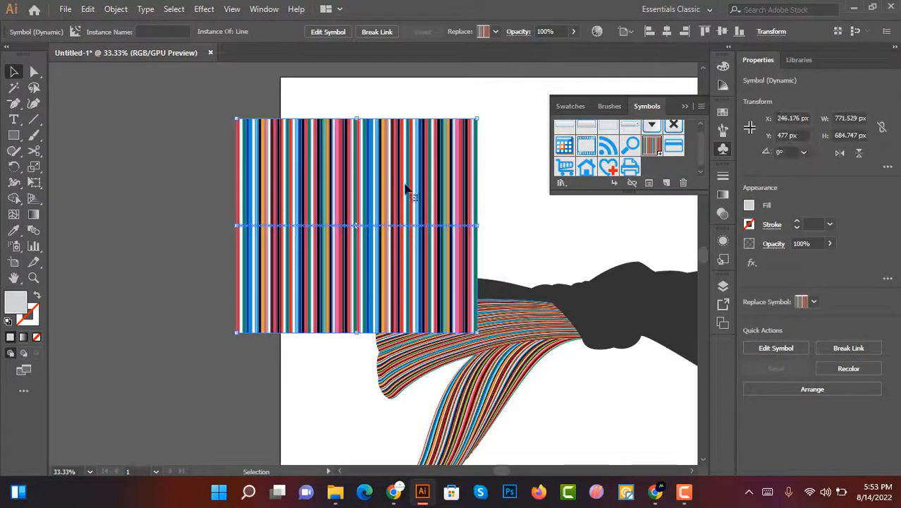
{"action": "left_click_drag", "start_coordinate": [482, 113], "coordinate": [471, 332]}
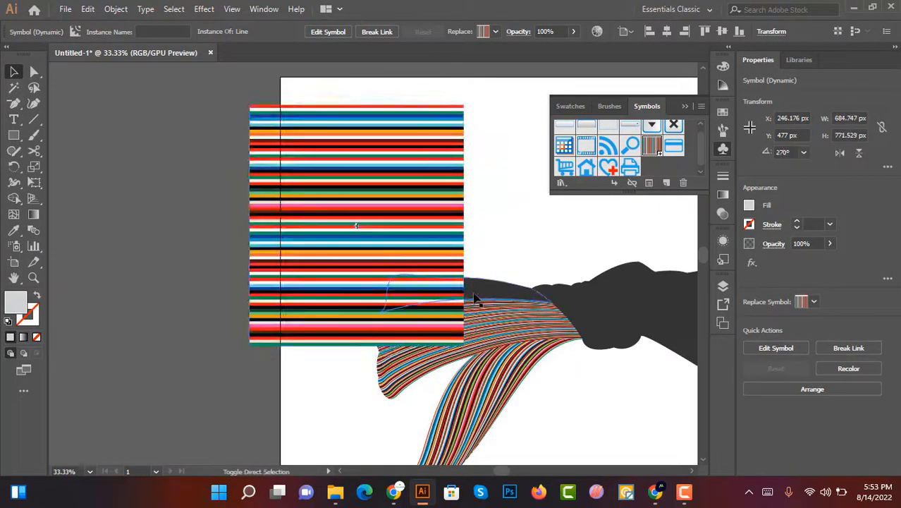
{"action": "left_click", "coordinate": [474, 293], "text": "shift"}
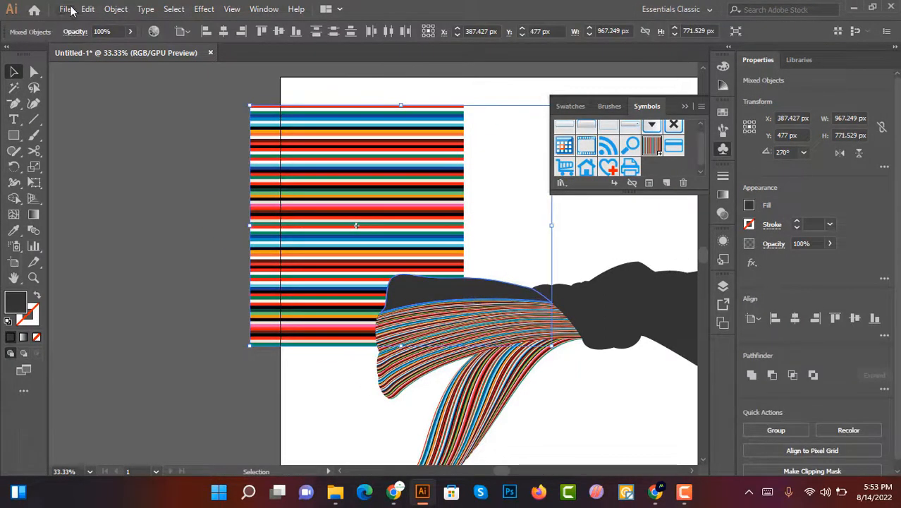
{"action": "left_click", "coordinate": [116, 8]}
{"action": "mouse_move", "coordinate": [311, 370]}
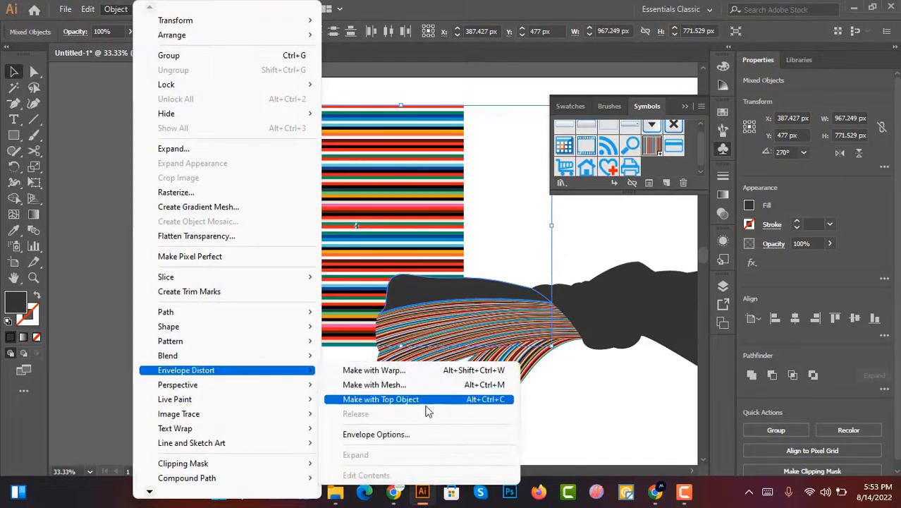
{"action": "left_click", "coordinate": [426, 402]}
{"action": "left_click", "coordinate": [363, 225]}
{"action": "scroll", "coordinate": [539, 323], "scroll_direction": "up", "scroll_amount": 2}
{"action": "scroll", "coordinate": [182, 323], "scroll_direction": "down", "scroll_amount": 3}
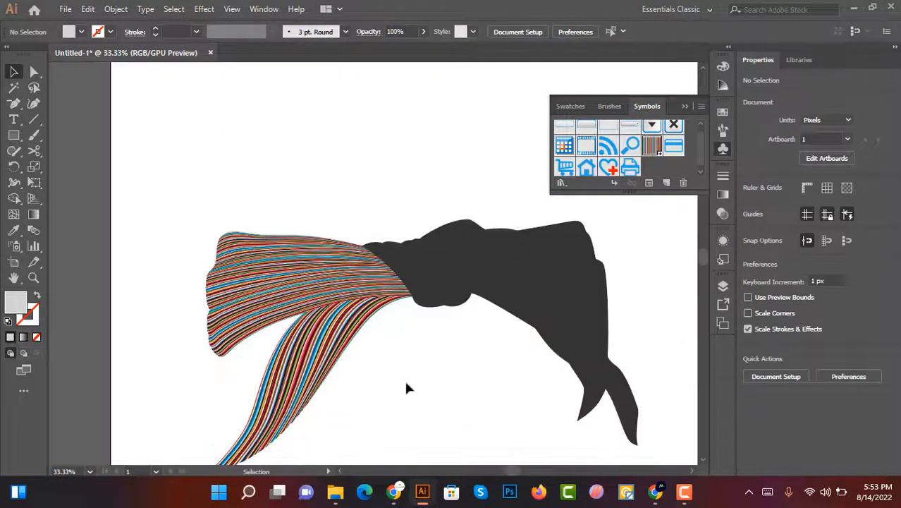
{"action": "scroll", "coordinate": [407, 387], "scroll_direction": "up", "scroll_amount": 1}
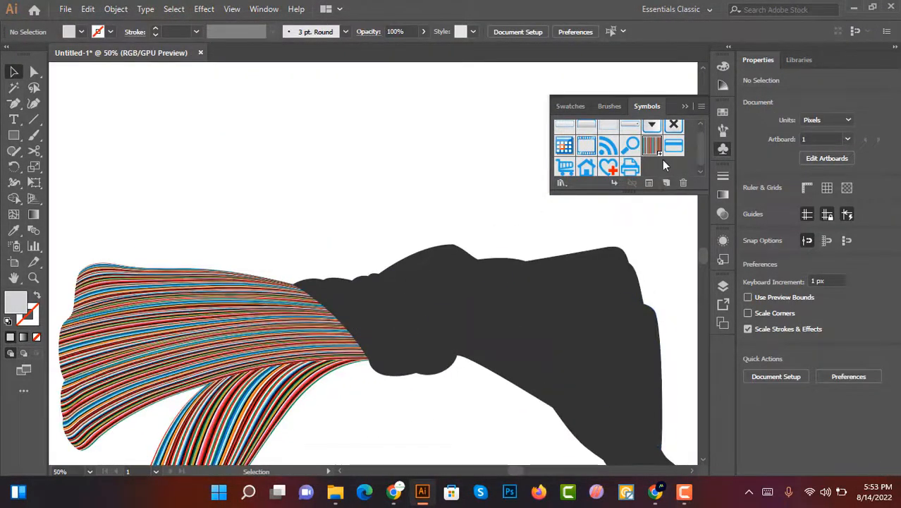
Step: Place a new Line symbol instance over the left flap beside the knot's first narrow fold and send it to the back
{"action": "left_click_drag", "start_coordinate": [652, 147], "coordinate": [145, 259]}
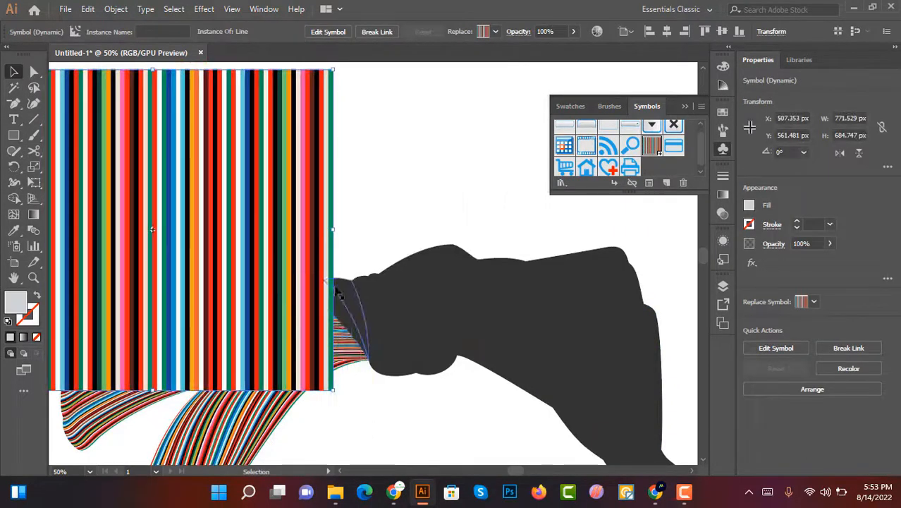
{"action": "left_click", "coordinate": [343, 317]}
{"action": "left_click", "coordinate": [305, 227]}
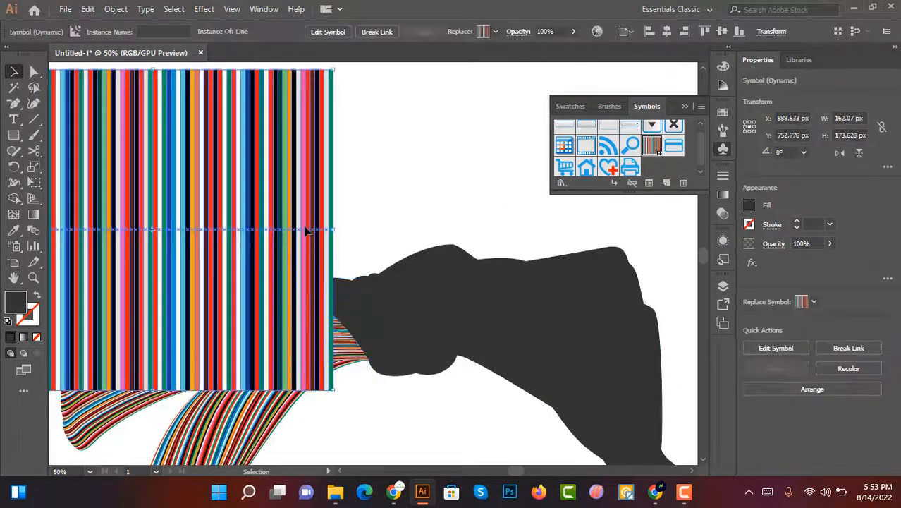
{"action": "right_click", "coordinate": [304, 228]}
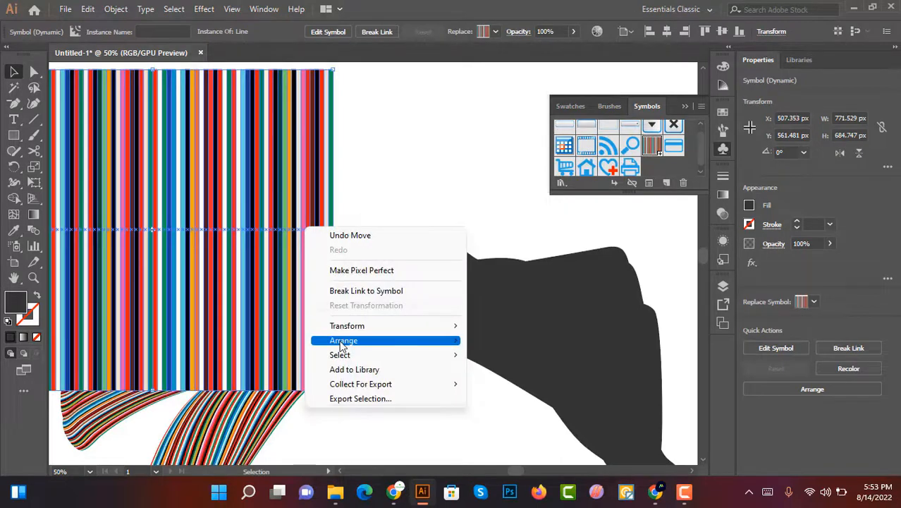
{"action": "mouse_move", "coordinate": [346, 340]}
{"action": "left_click", "coordinate": [438, 381]}
Step: Warp the vertical stripes into the knot's first narrow fold next to the left flap using Envelope Distort's Make with Top Object, and deselect
{"action": "left_click", "coordinate": [337, 306], "text": "shift"}
{"action": "key", "text": "ctrl+alt+b"}
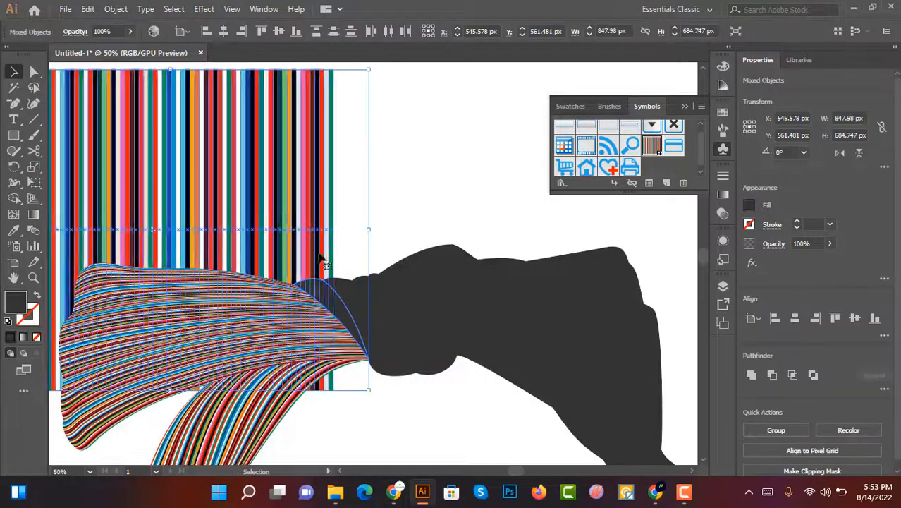
{"action": "left_click", "coordinate": [116, 9]}
{"action": "mouse_move", "coordinate": [268, 369]}
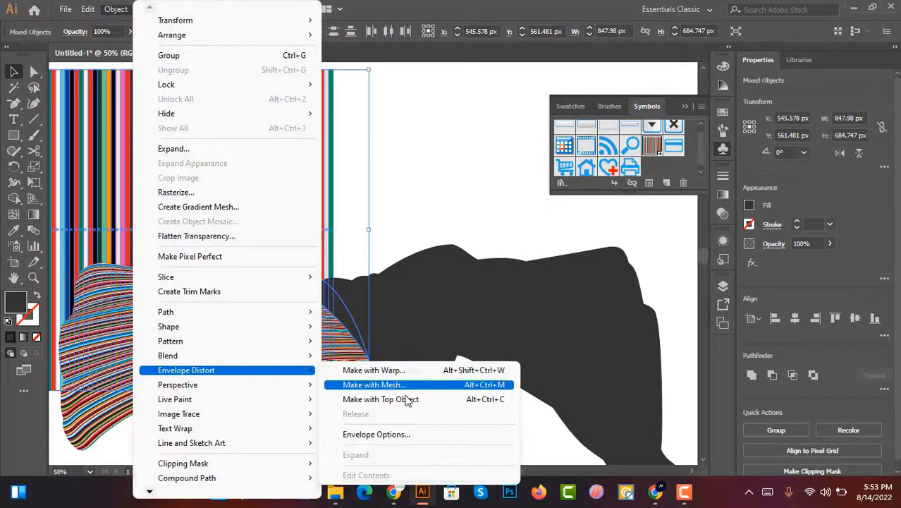
{"action": "left_click", "coordinate": [428, 402]}
{"action": "left_click", "coordinate": [374, 230]}
{"action": "scroll", "coordinate": [364, 229], "scroll_direction": "up", "scroll_amount": 3}
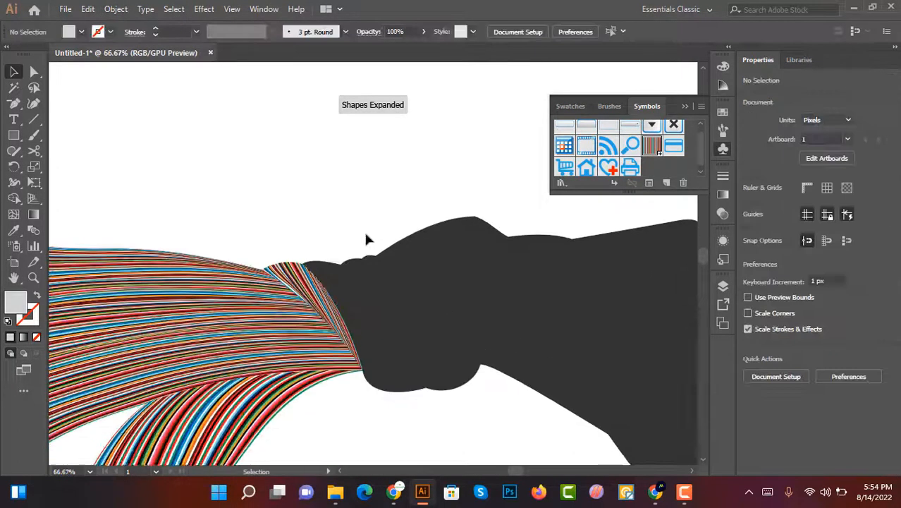
{"action": "scroll", "coordinate": [285, 262], "scroll_direction": "down", "scroll_amount": 5}
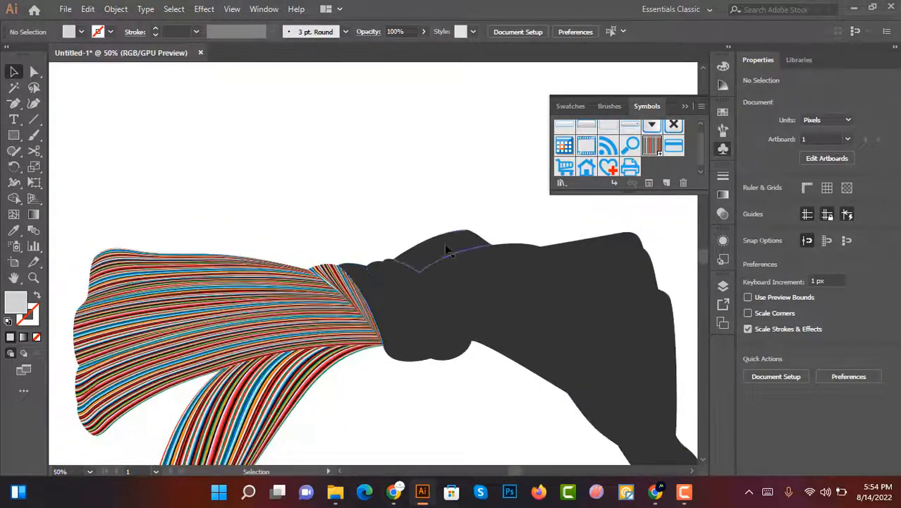
Step: Place another Line symbol instance over the left flap beside the knot's second narrow fold and send it to the back
{"action": "left_click_drag", "start_coordinate": [648, 150], "coordinate": [306, 283]}
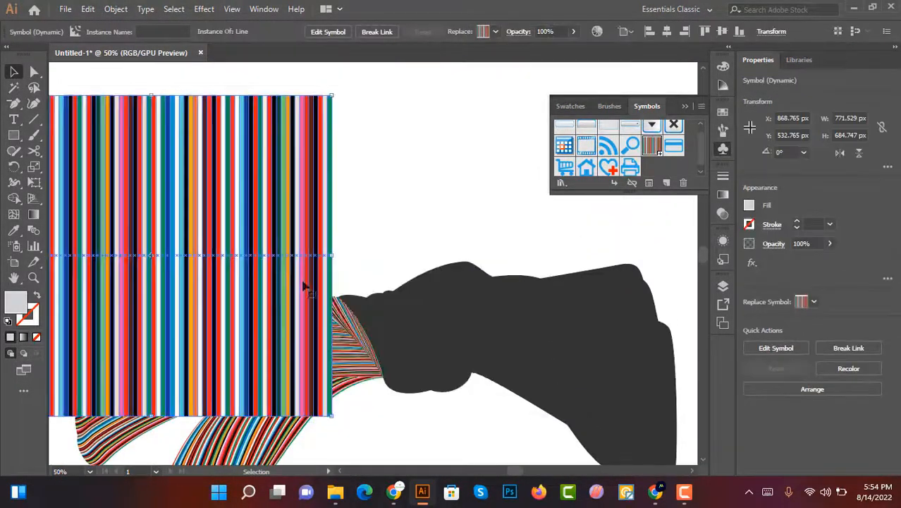
{"action": "left_click", "coordinate": [367, 321], "text": "shift"}
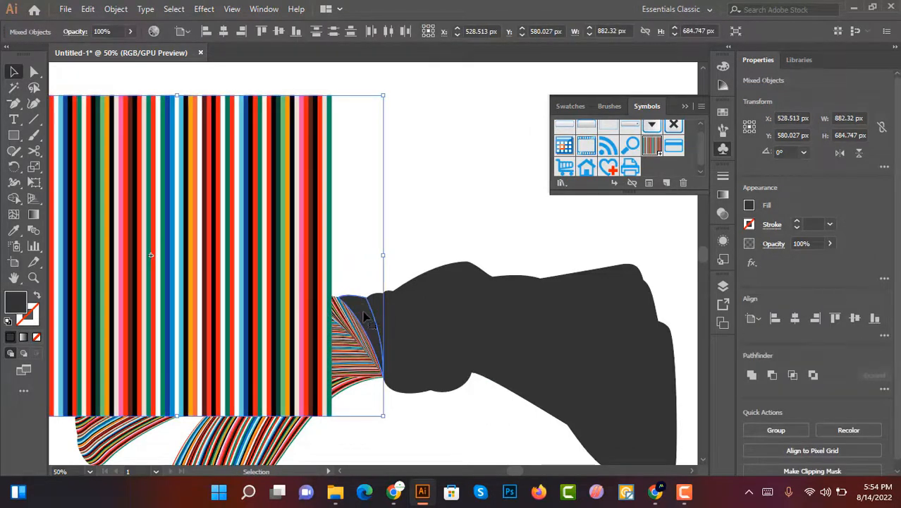
{"action": "left_click", "coordinate": [286, 246]}
{"action": "right_click", "coordinate": [286, 246]}
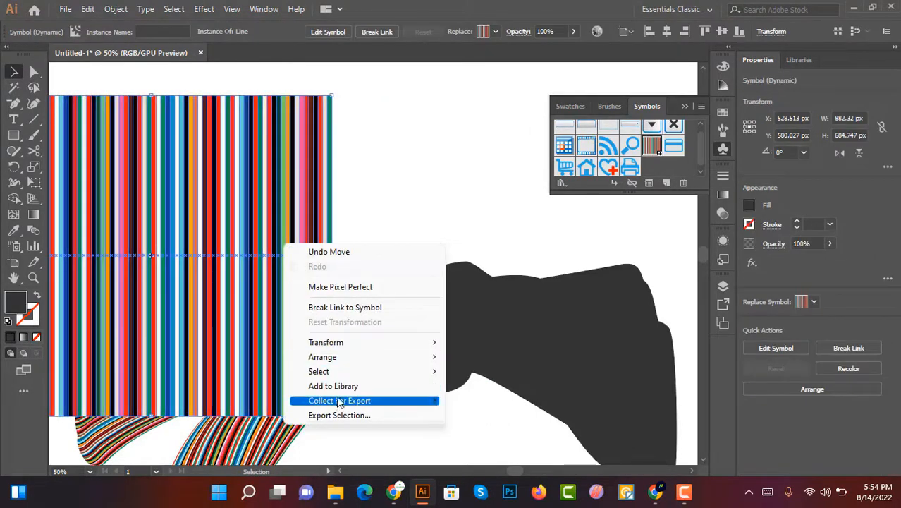
{"action": "mouse_move", "coordinate": [332, 357]}
{"action": "left_click", "coordinate": [494, 399]}
Step: Try to warp the unrotated stripes into the knot's second narrow fold using Envelope Distort's Make with Top Object
{"action": "left_click", "coordinate": [326, 285]}
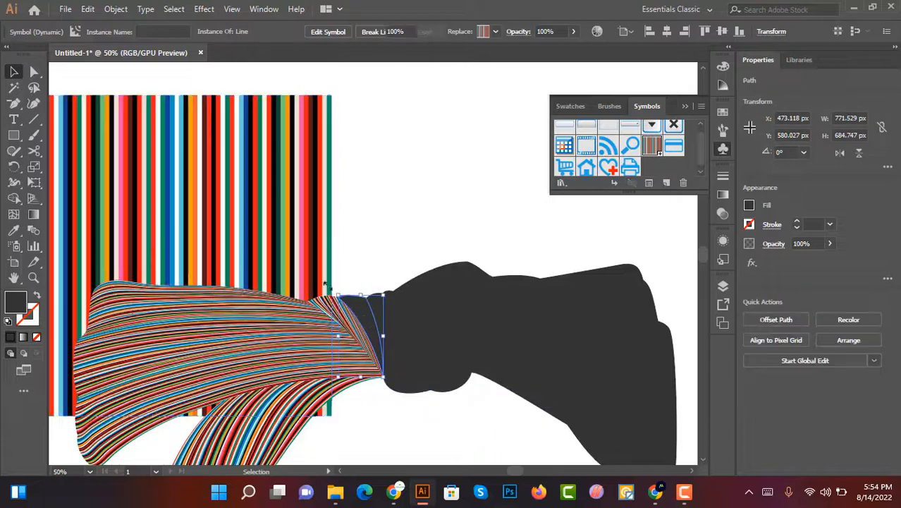
{"action": "left_click", "coordinate": [297, 244], "text": "shift"}
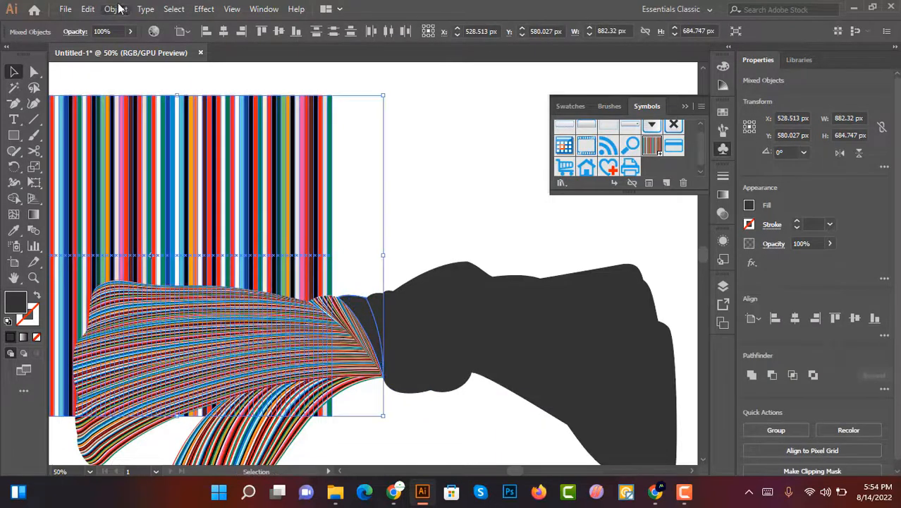
{"action": "left_click", "coordinate": [117, 9]}
{"action": "mouse_move", "coordinate": [176, 371]}
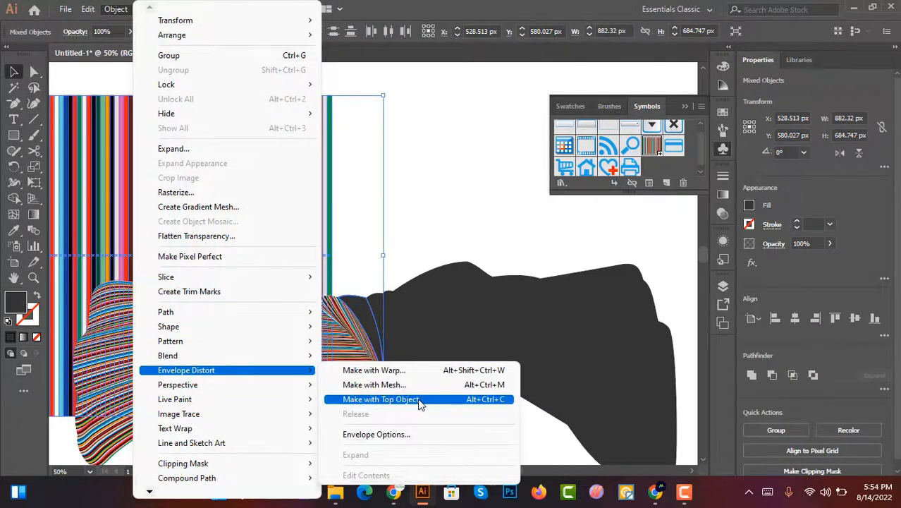
{"action": "left_click", "coordinate": [440, 404]}
{"action": "left_click", "coordinate": [436, 421]}
{"action": "scroll", "coordinate": [412, 379], "scroll_direction": "up", "scroll_amount": 3}
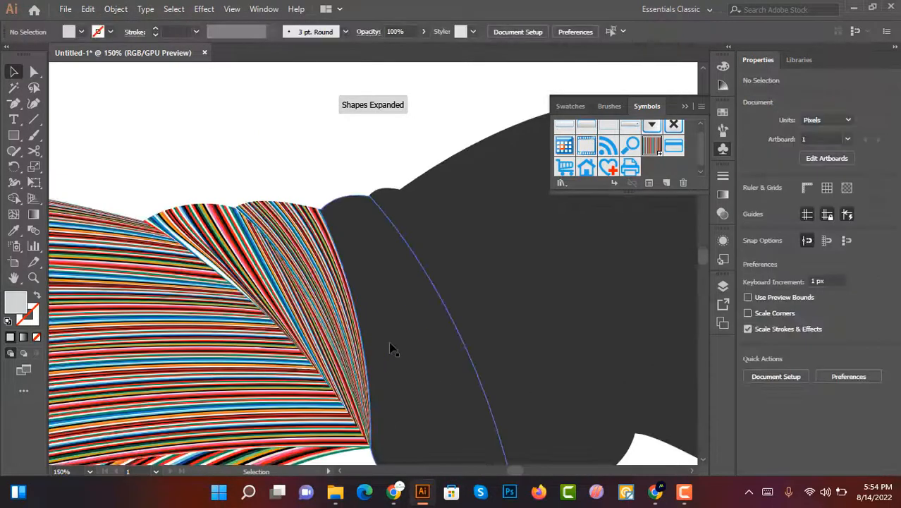
{"action": "key", "text": "ctrl+z"}
Step: Rotate the striped Line symbol instance behind the left flap to 180°
{"action": "scroll", "coordinate": [412, 342], "scroll_direction": "down", "scroll_amount": 3}
{"action": "scroll", "coordinate": [414, 341], "scroll_direction": "up", "scroll_amount": 1}
{"action": "left_click", "coordinate": [400, 237]}
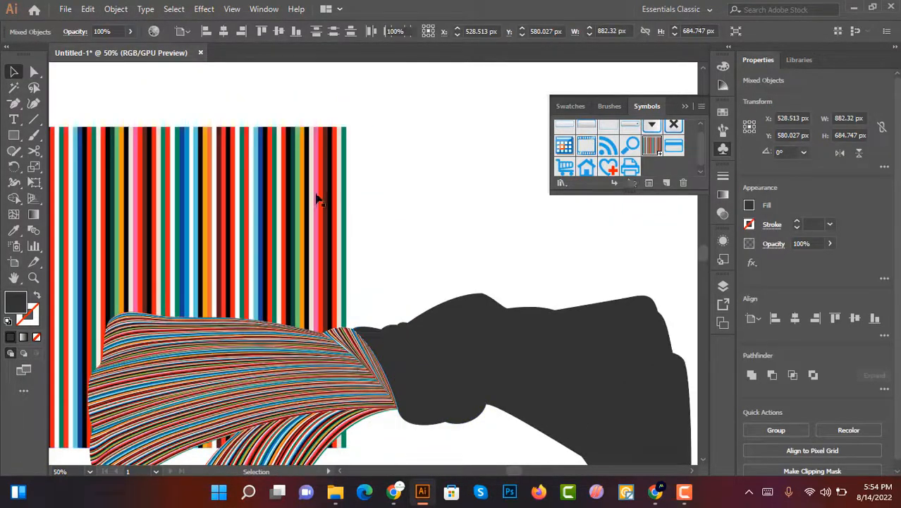
{"action": "left_click", "coordinate": [317, 197]}
{"action": "scroll", "coordinate": [415, 180], "scroll_direction": "down", "scroll_amount": 1}
{"action": "left_click_drag", "start_coordinate": [376, 139], "coordinate": [156, 374]}
{"action": "scroll", "coordinate": [399, 225], "scroll_direction": "up", "scroll_amount": 1}
{"action": "left_click", "coordinate": [342, 265]}
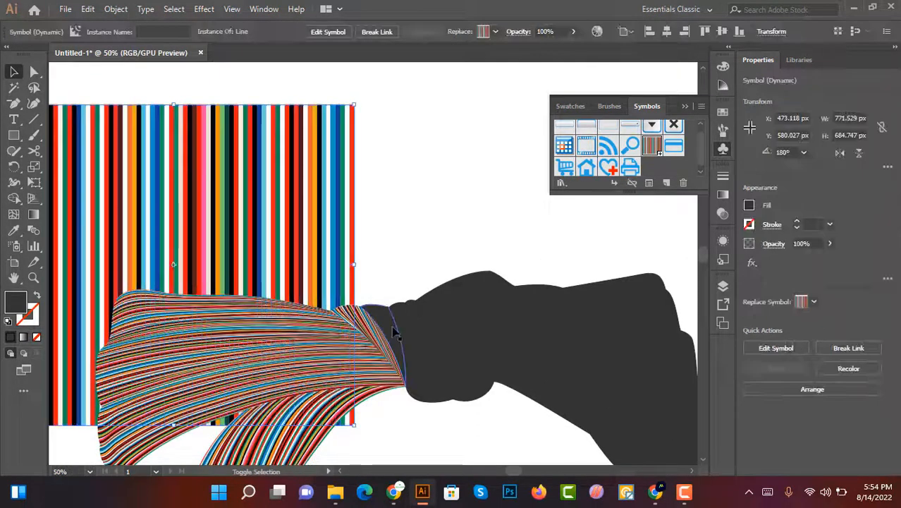
Step: Warp the 180° stripes into the knot's second narrow fold using Envelope Distort's Make with Top Object
{"action": "left_click", "coordinate": [393, 330], "text": "shift"}
{"action": "left_click", "coordinate": [117, 9]}
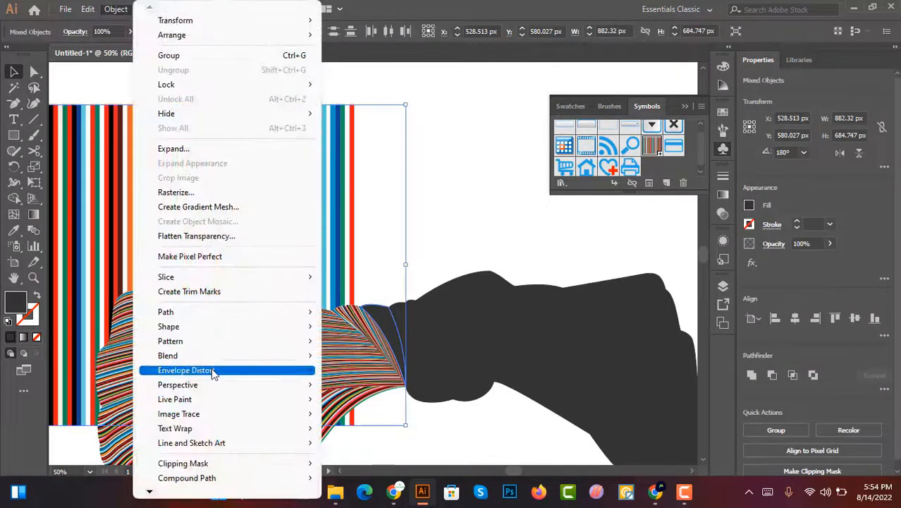
{"action": "mouse_move", "coordinate": [211, 370]}
{"action": "left_click", "coordinate": [388, 402]}
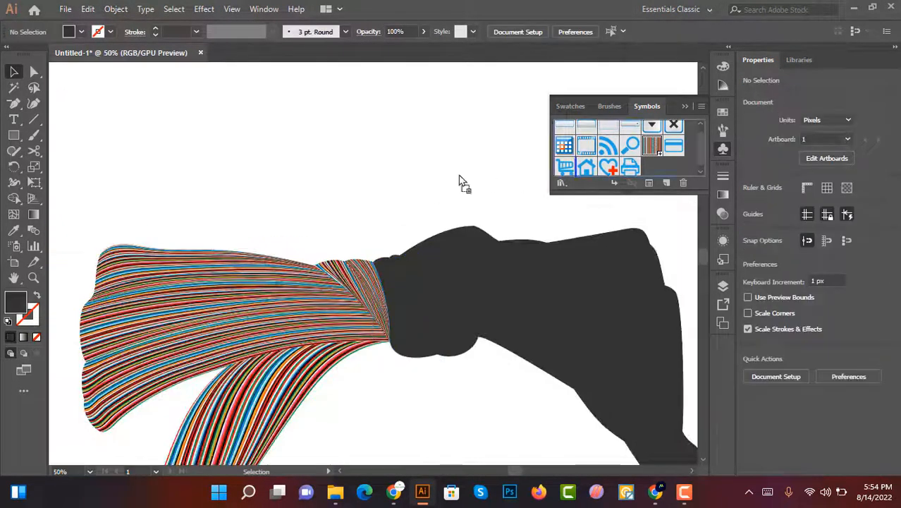
Step: Place a Line symbol instance above the knot's left lobe and send it to the back
{"action": "left_click_drag", "start_coordinate": [460, 182], "coordinate": [368, 184]}
{"action": "scroll", "coordinate": [413, 192], "scroll_direction": "up", "scroll_amount": 3}
{"action": "left_click_drag", "start_coordinate": [402, 279], "coordinate": [185, 275]}
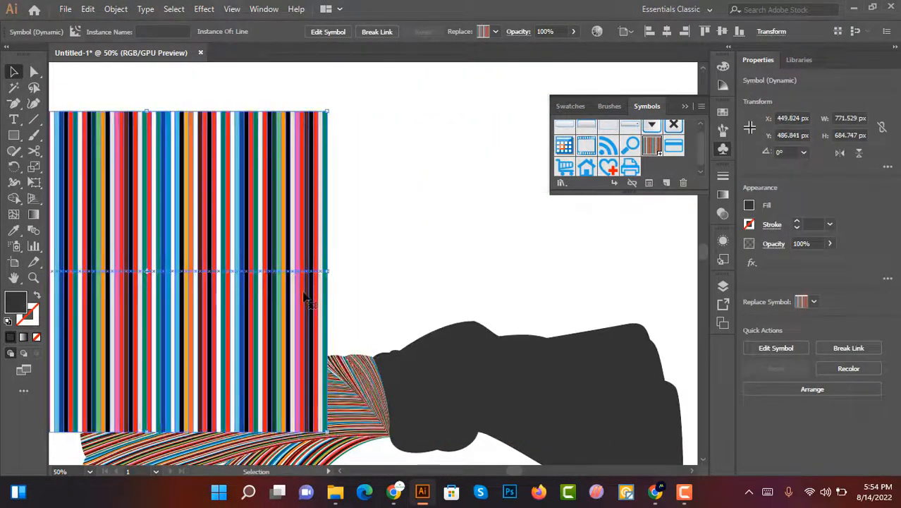
{"action": "left_click_drag", "start_coordinate": [307, 300], "coordinate": [397, 293]}
{"action": "right_click", "coordinate": [398, 293]}
{"action": "mouse_move", "coordinate": [524, 409]}
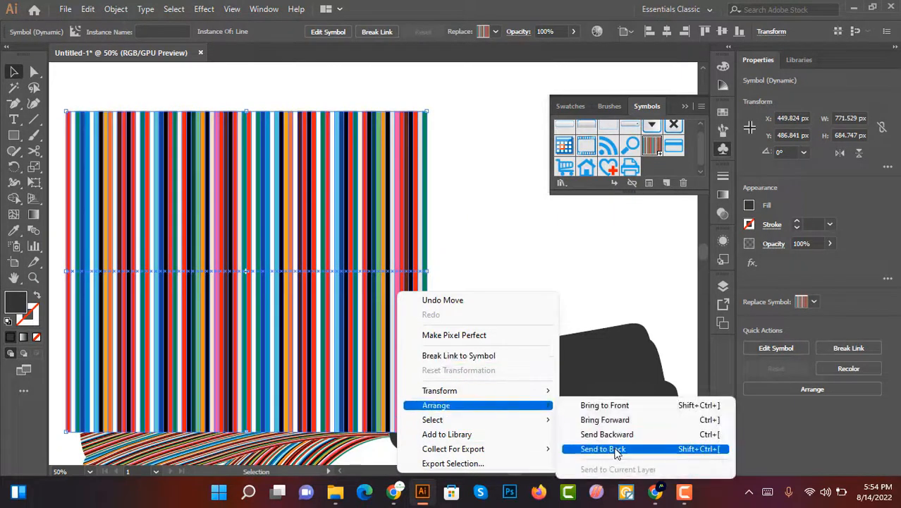
{"action": "left_click", "coordinate": [617, 450]}
Step: Warp the vertical stripes into the knot's left lobe using Envelope Distort's Make with Top Object, and deselect
{"action": "left_click", "coordinate": [417, 452]}
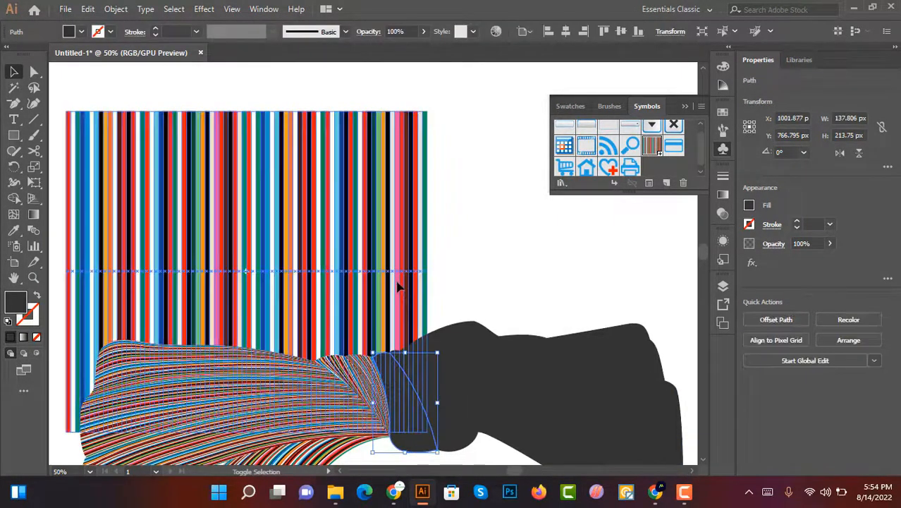
{"action": "left_click", "coordinate": [398, 287], "text": "shift"}
{"action": "left_click", "coordinate": [116, 8]}
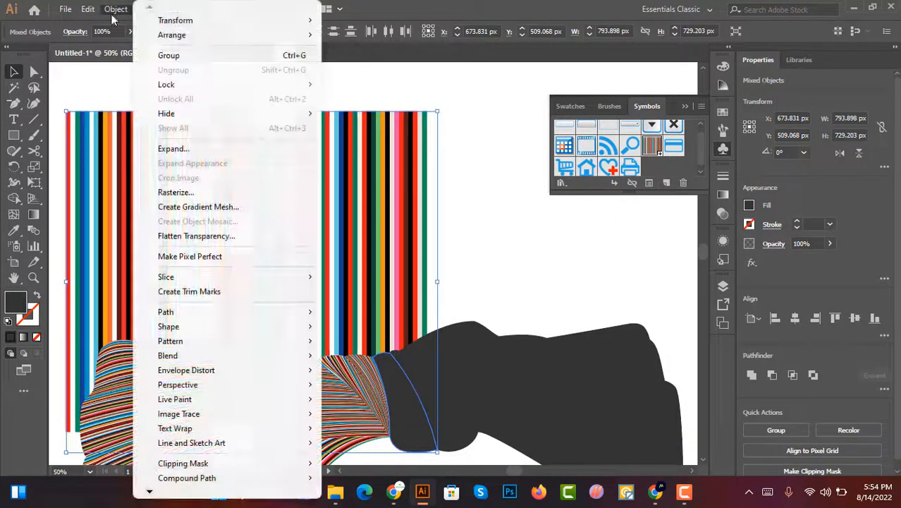
{"action": "mouse_move", "coordinate": [212, 369]}
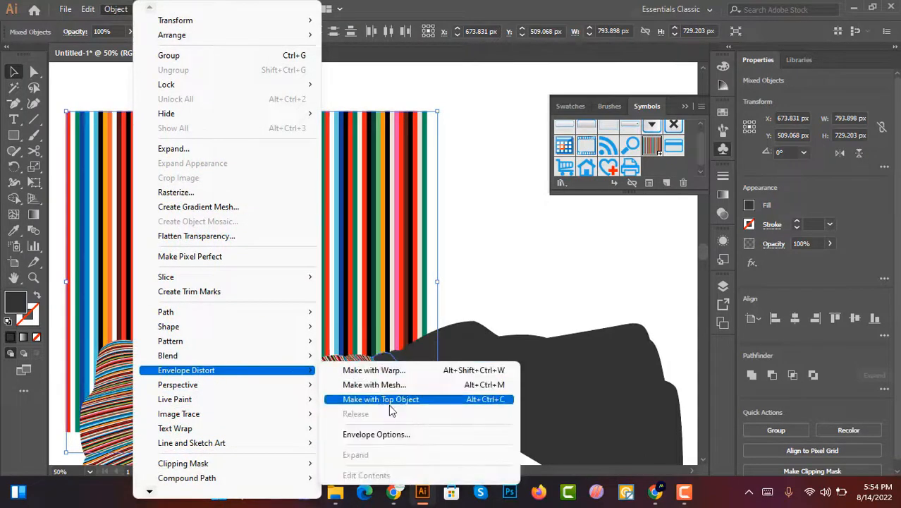
{"action": "left_click", "coordinate": [394, 399]}
{"action": "left_click", "coordinate": [439, 243]}
{"action": "scroll", "coordinate": [439, 247], "scroll_direction": "down", "scroll_amount": 1}
{"action": "scroll", "coordinate": [469, 378], "scroll_direction": "up", "scroll_amount": 1}
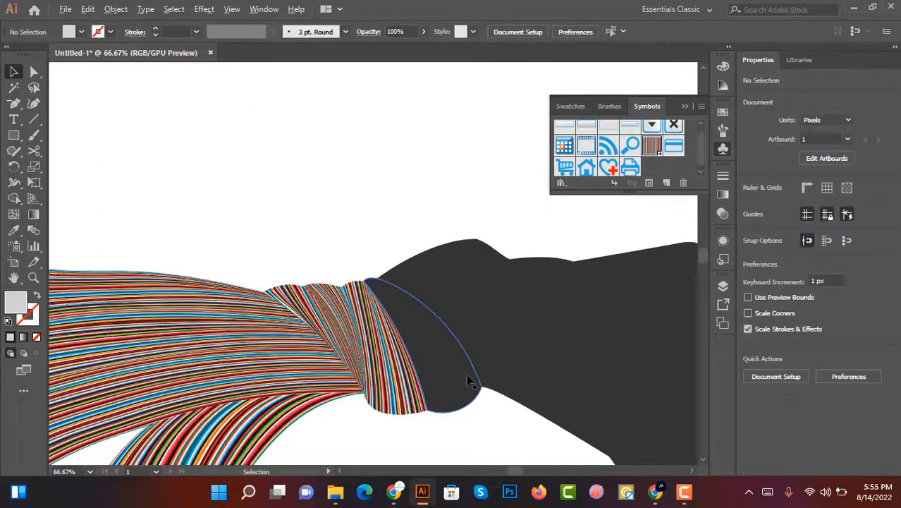
Step: Place a new Line symbol instance over the knot's right lobe and send it to the back
{"action": "scroll", "coordinate": [453, 367], "scroll_direction": "down", "scroll_amount": 2}
{"action": "scroll", "coordinate": [451, 353], "scroll_direction": "up", "scroll_amount": 2}
{"action": "scroll", "coordinate": [437, 310], "scroll_direction": "down", "scroll_amount": 1}
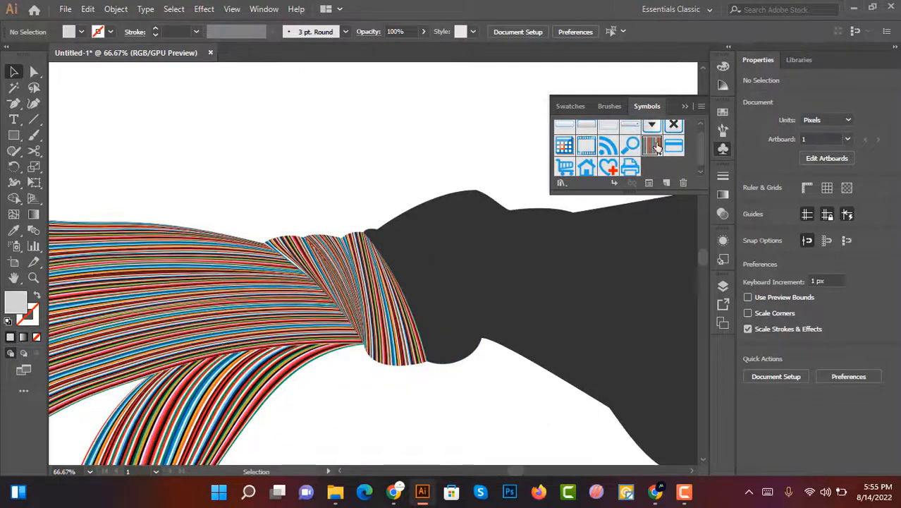
{"action": "left_click_drag", "start_coordinate": [655, 146], "coordinate": [354, 242]}
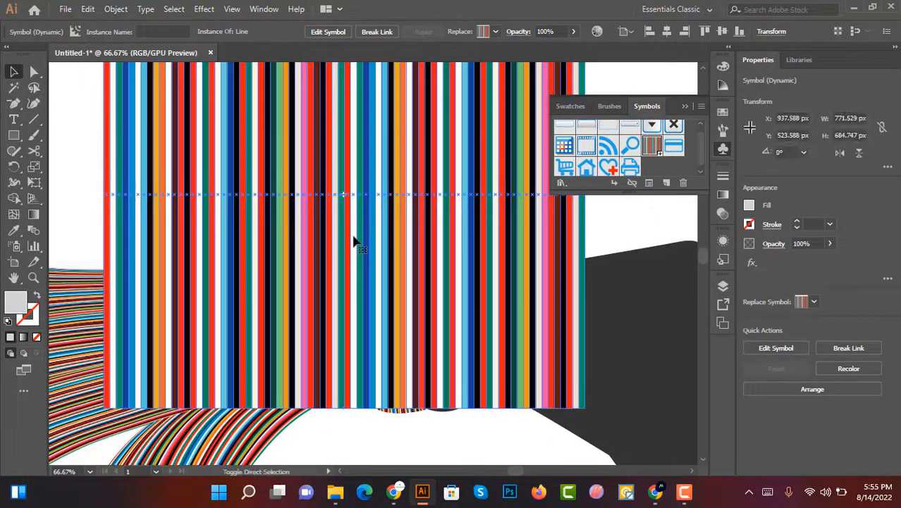
{"action": "key", "text": "ctrl+shift+bracketleft"}
{"action": "left_click", "coordinate": [542, 275]}
Step: Try to warp the unrotated stripes into the knot's right lobe using Envelope Distort's Make with Top Object
{"action": "left_click", "coordinate": [416, 322]}
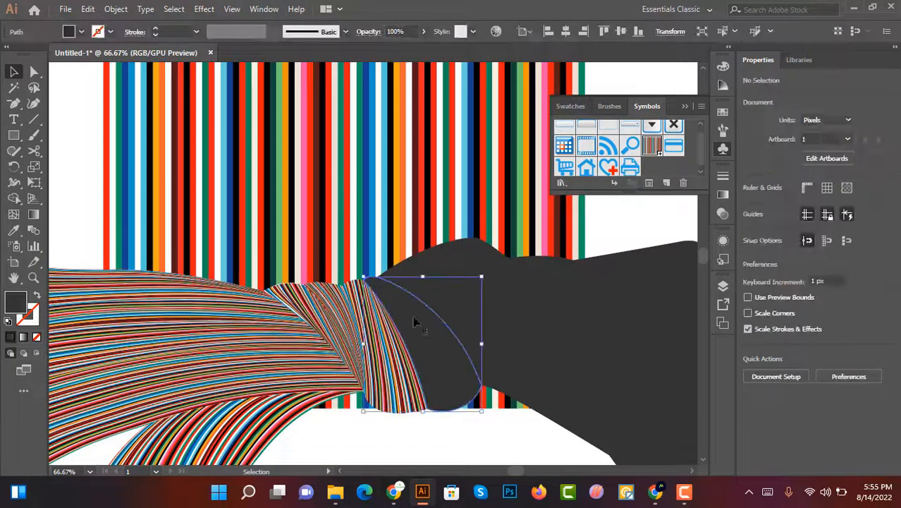
{"action": "scroll", "coordinate": [410, 289], "scroll_direction": "up", "scroll_amount": 1}
{"action": "left_click", "coordinate": [396, 210], "text": "shift"}
{"action": "left_click", "coordinate": [117, 9]}
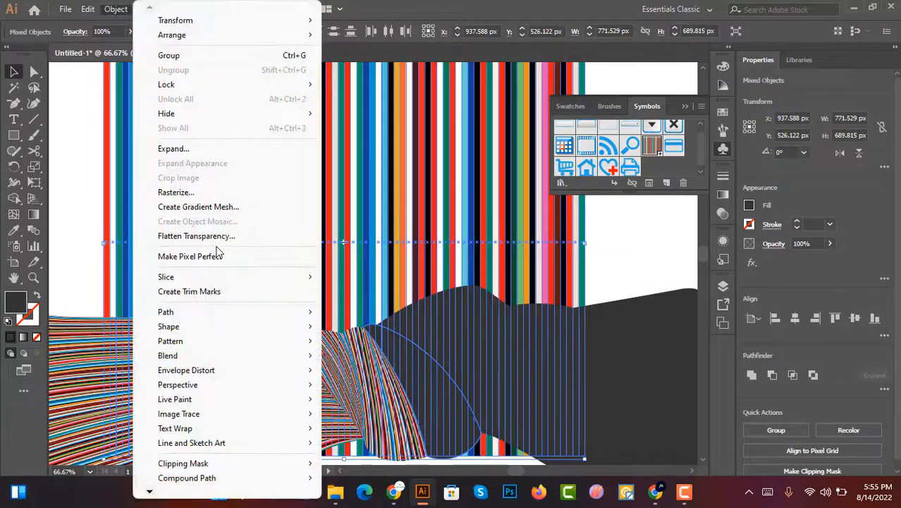
{"action": "mouse_move", "coordinate": [211, 371]}
{"action": "left_click", "coordinate": [403, 342]}
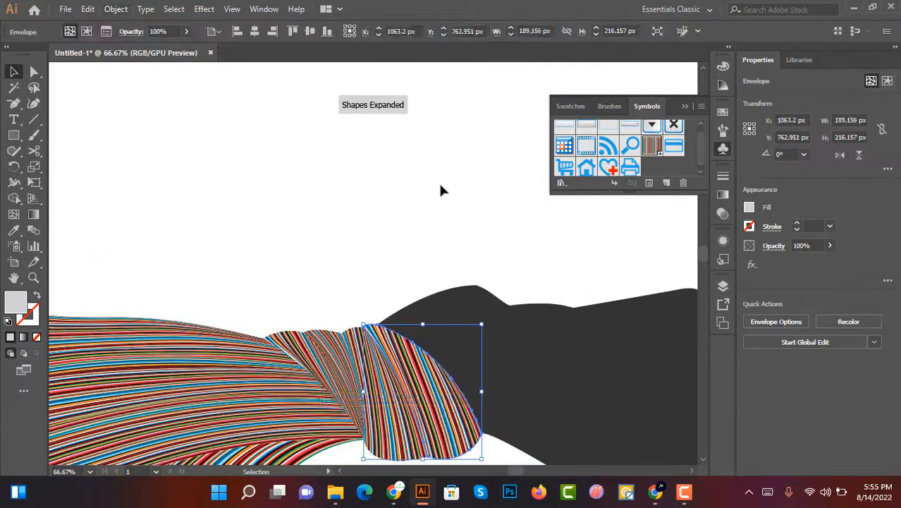
{"action": "left_click", "coordinate": [311, 199]}
{"action": "scroll", "coordinate": [311, 200], "scroll_direction": "down", "scroll_amount": 2}
{"action": "scroll", "coordinate": [311, 200], "scroll_direction": "down", "scroll_amount": 2}
{"action": "scroll", "coordinate": [363, 249], "scroll_direction": "up", "scroll_amount": 3}
{"action": "scroll", "coordinate": [405, 301], "scroll_direction": "up", "scroll_amount": 1}
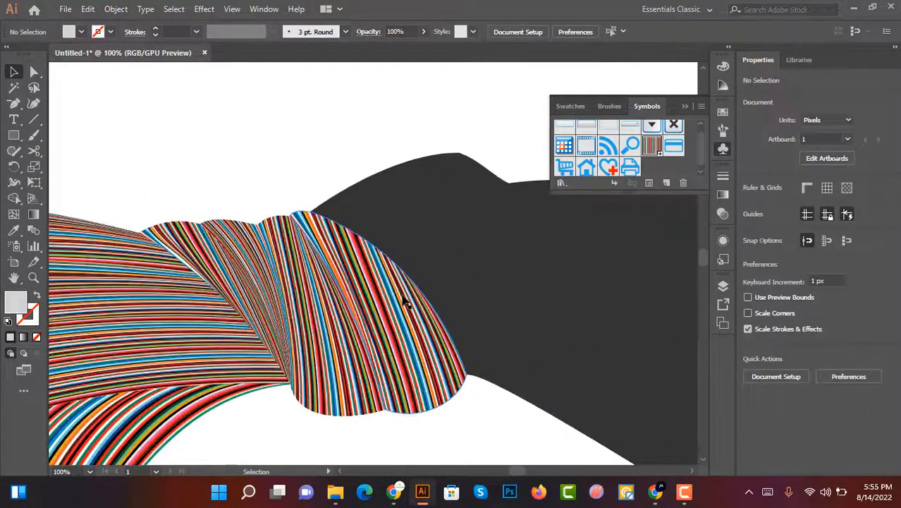
{"action": "key", "text": "ctrl+z"}
Step: Rotate the striped Line symbol instance behind the knot's right lobe to 180° and deselect it
{"action": "scroll", "coordinate": [396, 283], "scroll_direction": "down", "scroll_amount": 4}
{"action": "scroll", "coordinate": [397, 283], "scroll_direction": "up", "scroll_amount": 2}
{"action": "left_click", "coordinate": [471, 238]}
{"action": "left_click", "coordinate": [455, 247]}
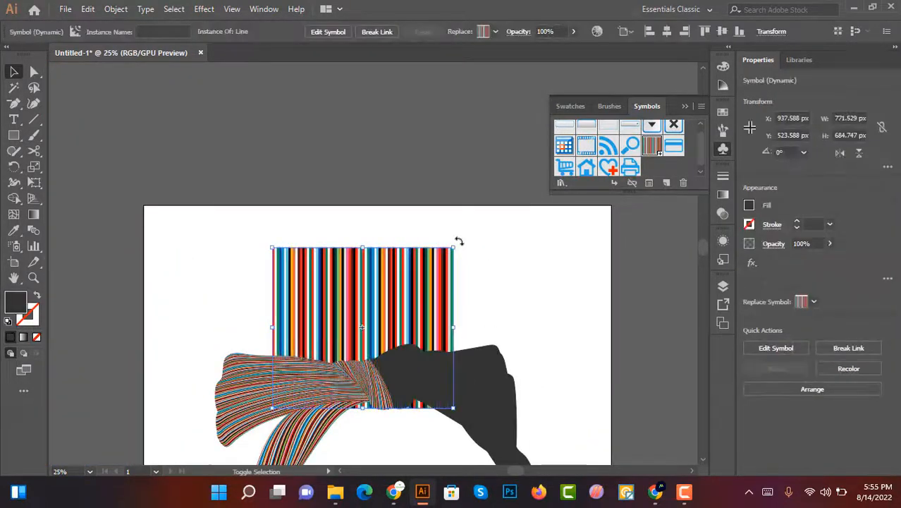
{"action": "left_click_drag", "start_coordinate": [458, 242], "coordinate": [256, 399]}
{"action": "left_click", "coordinate": [466, 313]}
Step: Warp the 180° stripes into the knot's right lobe using Envelope Distort's Make with Top Object
{"action": "scroll", "coordinate": [466, 312], "scroll_direction": "up", "scroll_amount": 1}
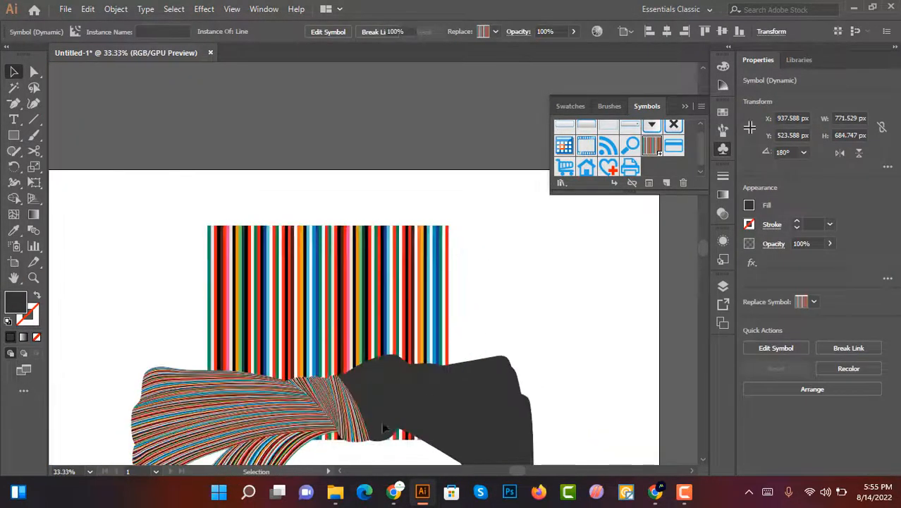
{"action": "left_click", "coordinate": [384, 425]}
{"action": "left_click", "coordinate": [378, 332], "text": "shift"}
{"action": "scroll", "coordinate": [378, 332], "scroll_direction": "up", "scroll_amount": 2}
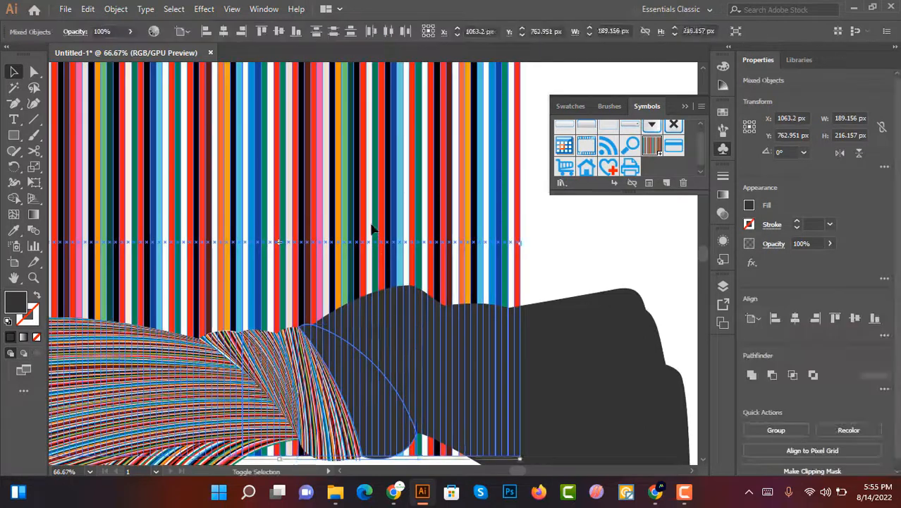
{"action": "left_click", "coordinate": [113, 9]}
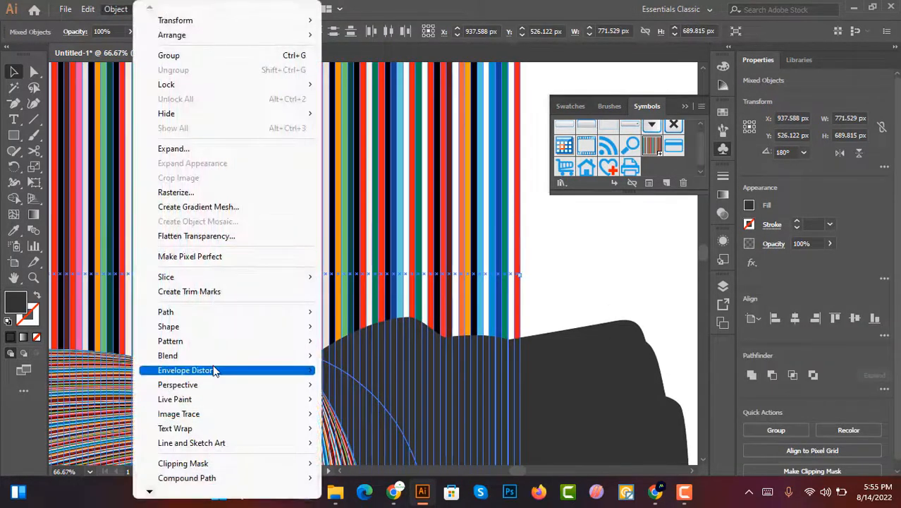
{"action": "mouse_move", "coordinate": [215, 372]}
{"action": "left_click", "coordinate": [392, 401]}
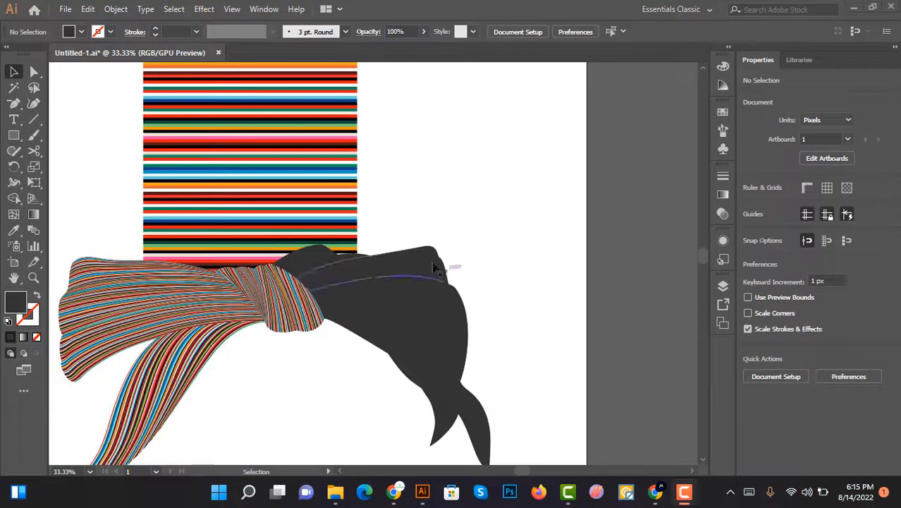
Step: Warp the existing 270° stripes into the small fold rising behind the knot using Envelope Distort's Make with Top Object
{"action": "scroll", "coordinate": [368, 278], "scroll_direction": "up", "scroll_amount": 1}
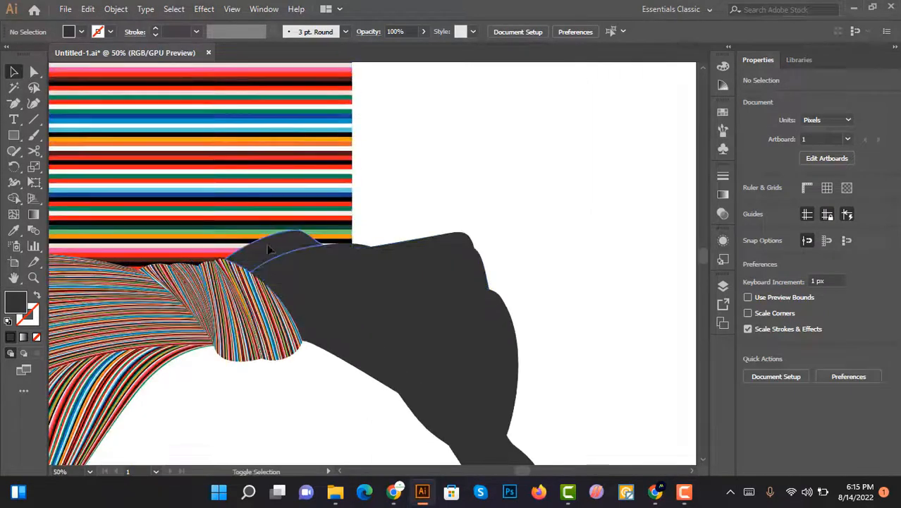
{"action": "left_click", "coordinate": [268, 249], "text": "shift"}
{"action": "left_click", "coordinate": [328, 143], "text": "shift"}
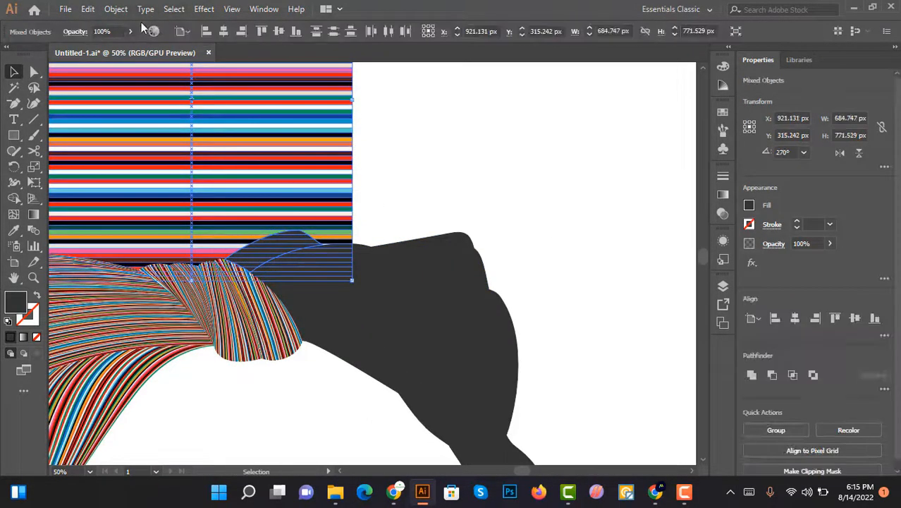
{"action": "left_click", "coordinate": [116, 10]}
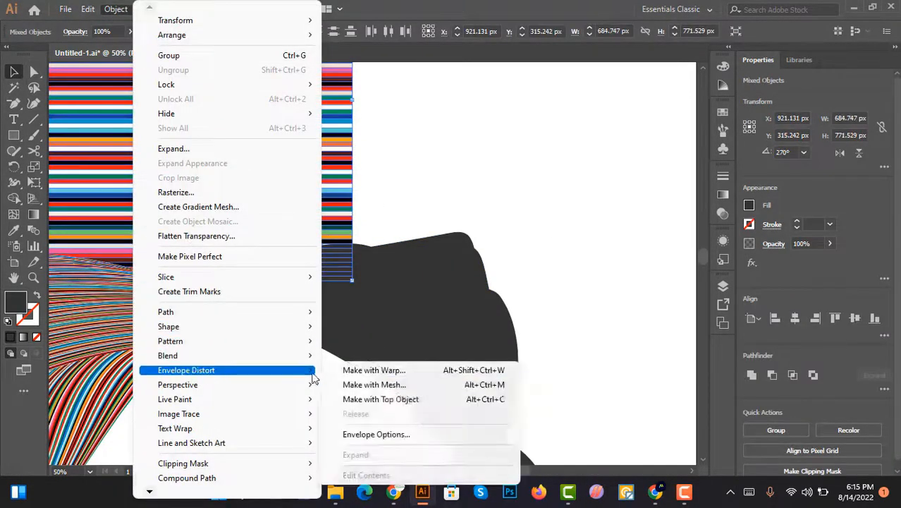
{"action": "left_click", "coordinate": [368, 397]}
{"action": "left_click", "coordinate": [612, 183]}
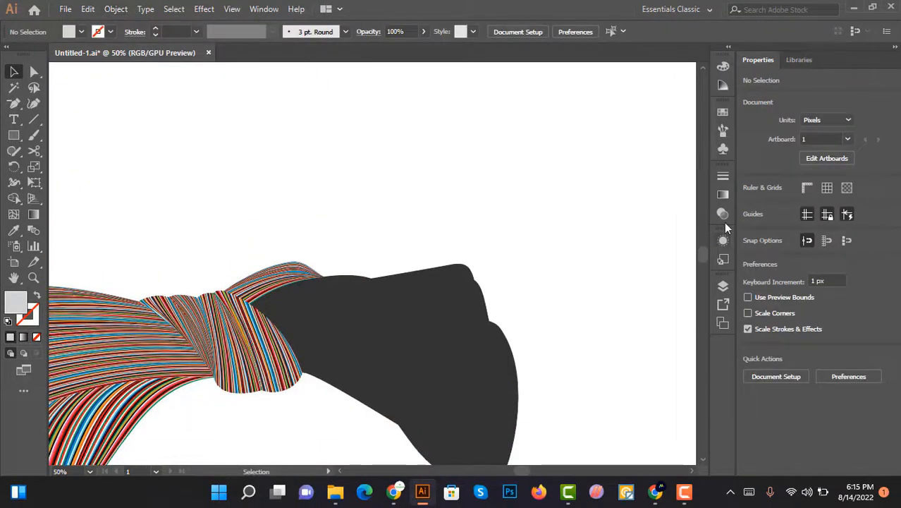
Step: Place a new Line symbol instance over the dark pieces right of the knot, rotated to 90° and sent to the back
{"action": "left_click", "coordinate": [723, 150]}
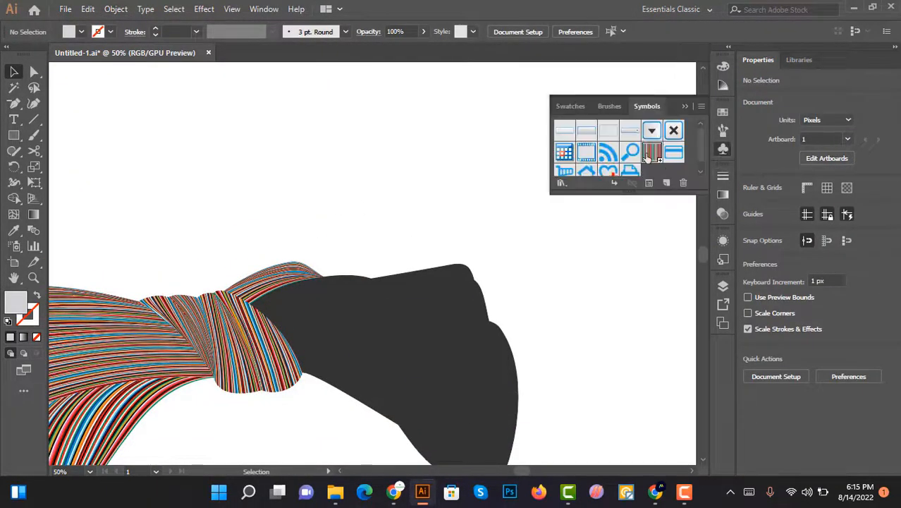
{"action": "left_click_drag", "start_coordinate": [648, 157], "coordinate": [346, 156]}
{"action": "key", "text": "ctrl+minus"}
{"action": "key", "text": "ctrl+minus"}
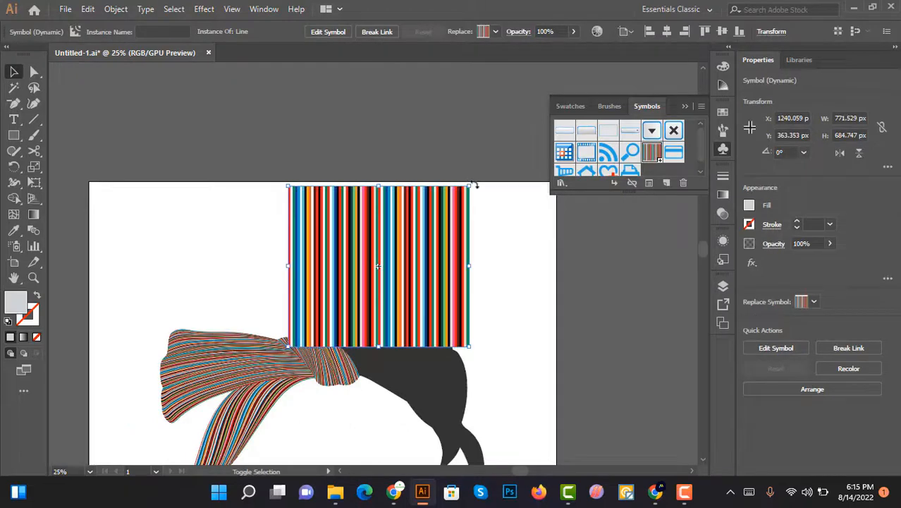
{"action": "left_click_drag", "start_coordinate": [476, 185], "coordinate": [219, 175]}
{"action": "right_click", "coordinate": [407, 247]}
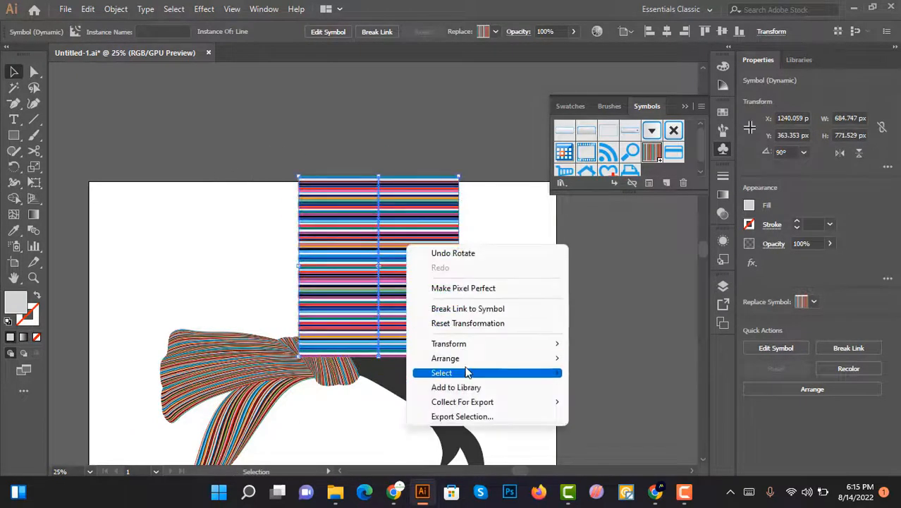
{"action": "mouse_move", "coordinate": [466, 373]}
{"action": "left_click", "coordinate": [609, 403]}
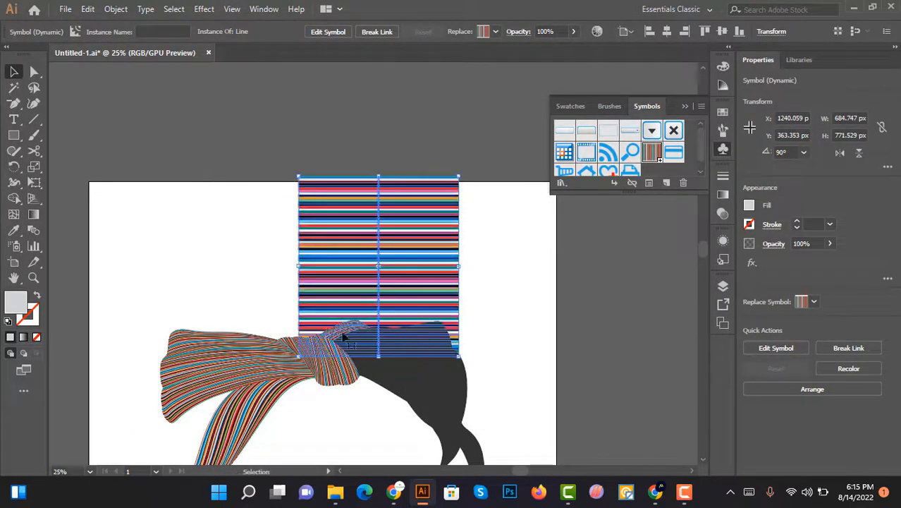
Step: Warp the 90° stripes into the narrow sliver just right of the knot's small top fold using Make with Top Object
{"action": "scroll", "coordinate": [361, 330], "scroll_direction": "up", "scroll_amount": 3}
{"action": "left_click", "coordinate": [367, 351]}
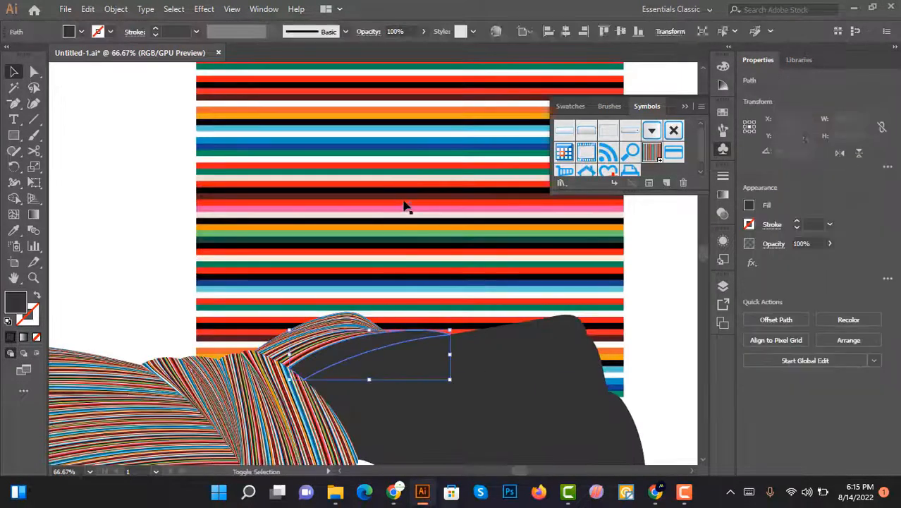
{"action": "left_click", "coordinate": [404, 203], "text": "shift"}
{"action": "left_click", "coordinate": [113, 9]}
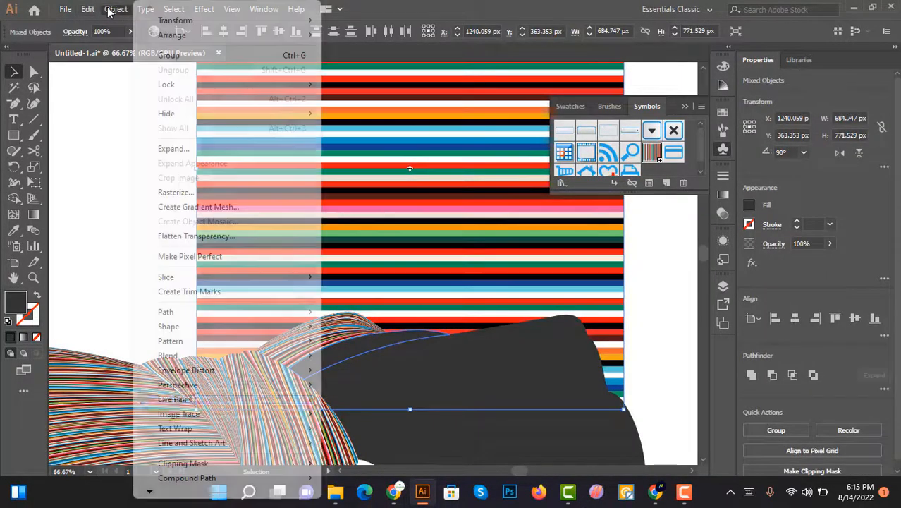
{"action": "mouse_move", "coordinate": [232, 369]}
{"action": "left_click", "coordinate": [381, 399]}
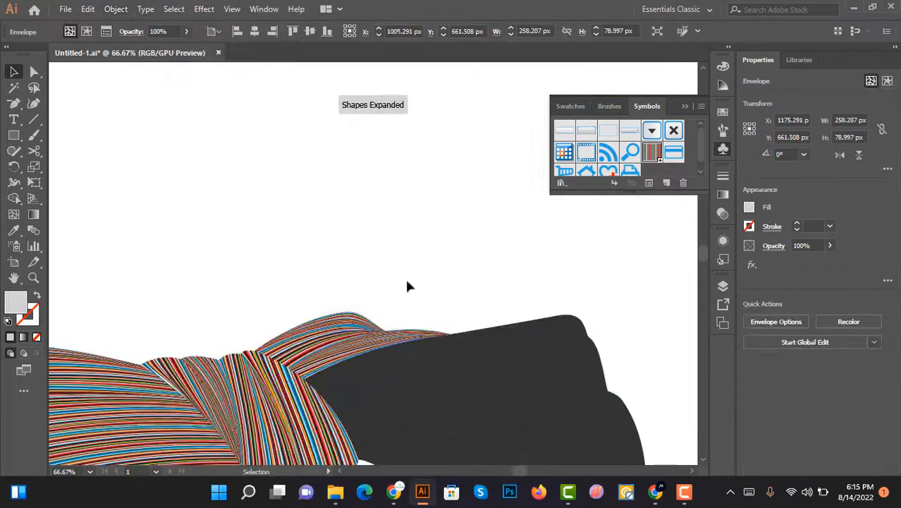
{"action": "left_click", "coordinate": [407, 281]}
Step: Place another Line symbol instance over the bow's upper right piece, rotated to 90° and sent to the back
{"action": "scroll", "coordinate": [282, 289], "scroll_direction": "down", "scroll_amount": 2}
{"action": "scroll", "coordinate": [362, 317], "scroll_direction": "up", "scroll_amount": 1}
{"action": "left_click_drag", "start_coordinate": [655, 157], "coordinate": [359, 292]}
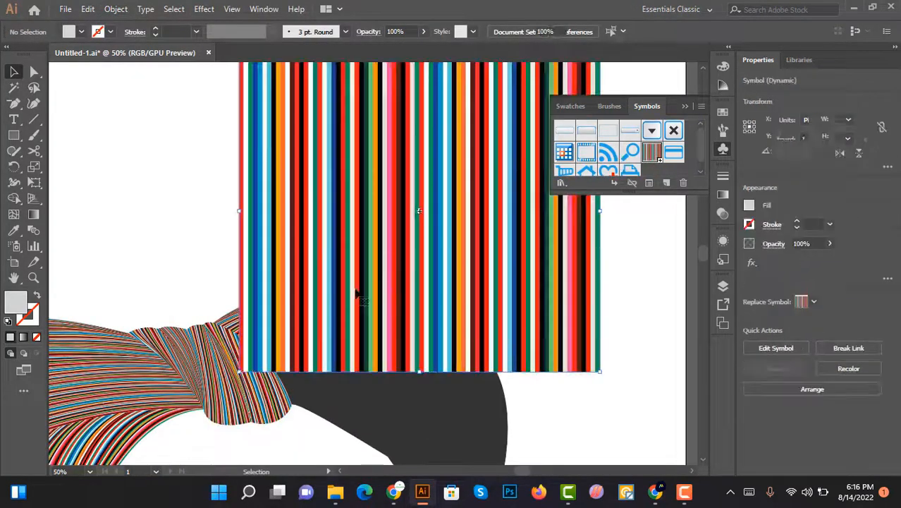
{"action": "scroll", "coordinate": [358, 292], "scroll_direction": "down", "scroll_amount": 2}
{"action": "left_click_drag", "start_coordinate": [533, 316], "coordinate": [497, 254]}
{"action": "scroll", "coordinate": [446, 276], "scroll_direction": "up", "scroll_amount": 1}
{"action": "key", "text": "ctrl+shift+a"}
{"action": "right_click", "coordinate": [439, 275]}
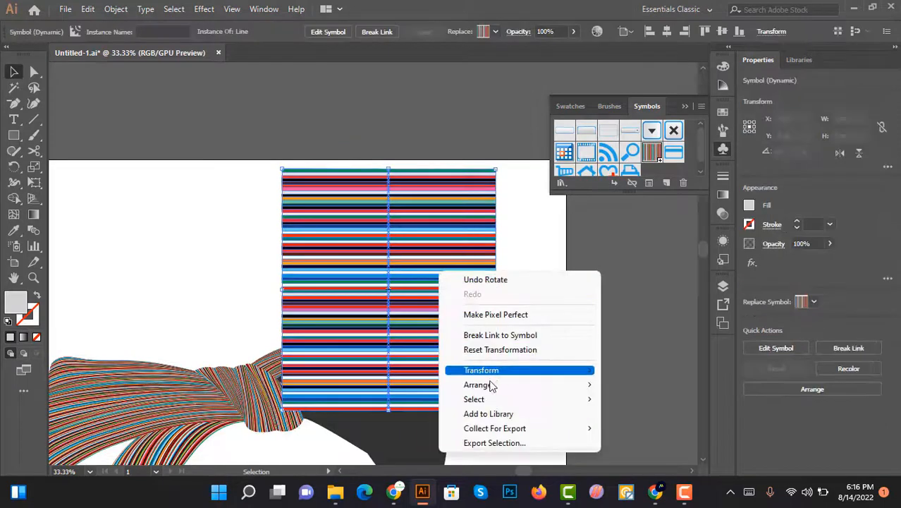
{"action": "mouse_move", "coordinate": [479, 374]}
{"action": "left_click", "coordinate": [658, 427]}
{"action": "key", "text": "ctrl+shift+a"}
Step: Warp the 90° stripes into the bow's upper right fold using Envelope Distort's Make with Top Object
{"action": "left_click", "coordinate": [381, 361]}
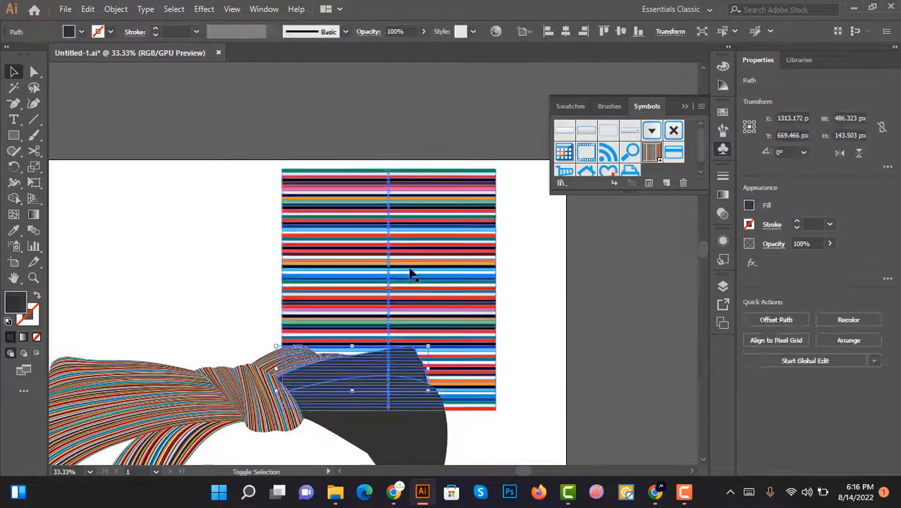
{"action": "left_click", "coordinate": [411, 272], "text": "shift"}
{"action": "left_click", "coordinate": [115, 9]}
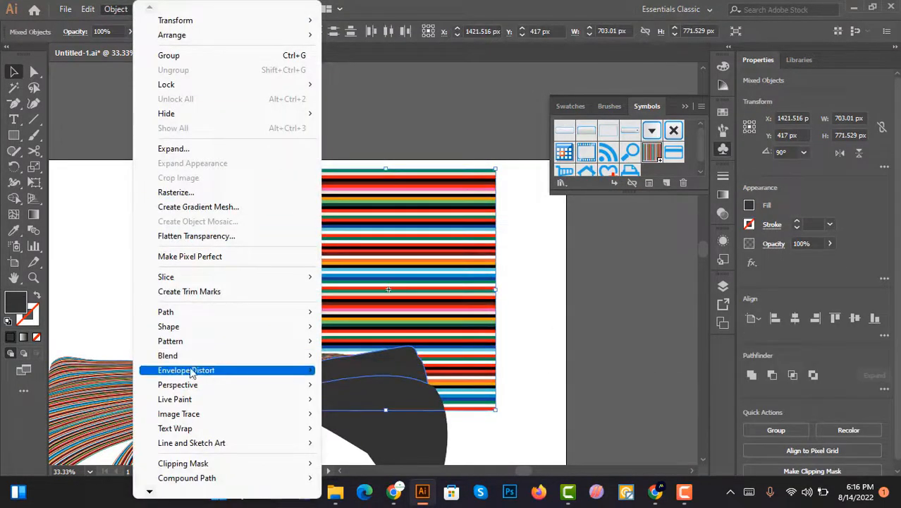
{"action": "mouse_move", "coordinate": [213, 372]}
{"action": "left_click", "coordinate": [381, 399]}
{"action": "left_click", "coordinate": [534, 344]}
Step: Place a fresh Line symbol instance, rotate it to 90° and position it just above the bow's right side
{"action": "scroll", "coordinate": [423, 347], "scroll_direction": "down", "scroll_amount": 1}
{"action": "scroll", "coordinate": [418, 346], "scroll_direction": "up", "scroll_amount": 1}
{"action": "scroll", "coordinate": [409, 338], "scroll_direction": "down", "scroll_amount": 1}
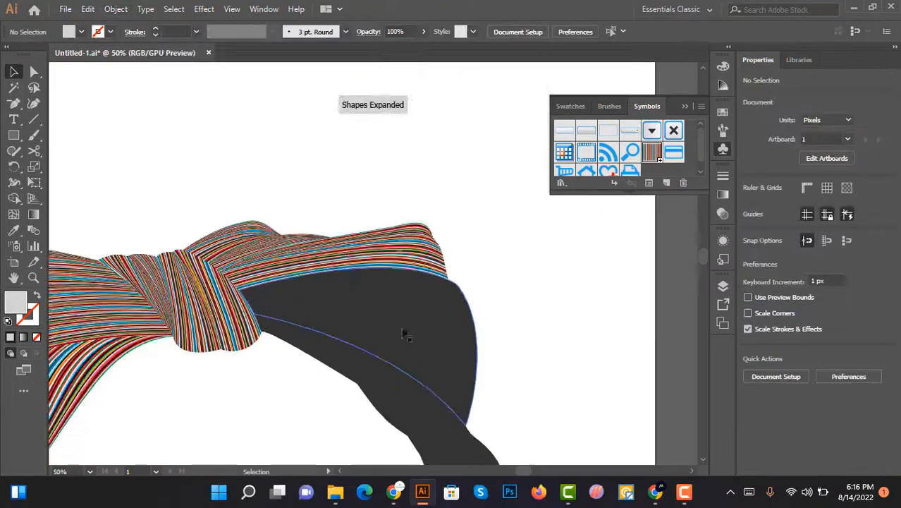
{"action": "left_click_drag", "start_coordinate": [434, 192], "coordinate": [439, 189]}
{"action": "scroll", "coordinate": [321, 275], "scroll_direction": "down", "scroll_amount": 2}
{"action": "scroll", "coordinate": [327, 281], "scroll_direction": "up", "scroll_amount": 2}
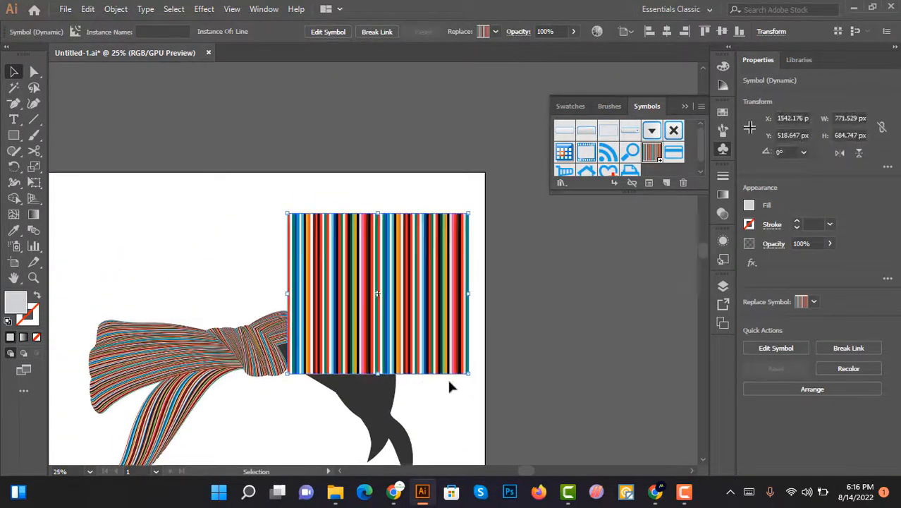
{"action": "left_click_drag", "start_coordinate": [471, 379], "coordinate": [519, 202]}
{"action": "scroll", "coordinate": [392, 316], "scroll_direction": "up", "scroll_amount": 1}
{"action": "scroll", "coordinate": [343, 364], "scroll_direction": "down", "scroll_amount": 2}
Step: Try to warp the 90° stripes into the bow's large lower right lobe using Make with Top Object
{"action": "left_click", "coordinate": [345, 363]}
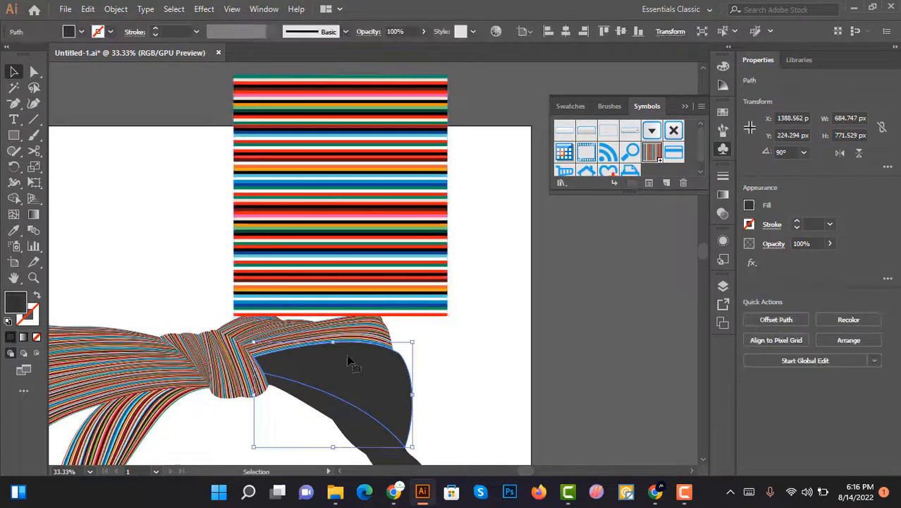
{"action": "left_click", "coordinate": [293, 221], "text": "shift"}
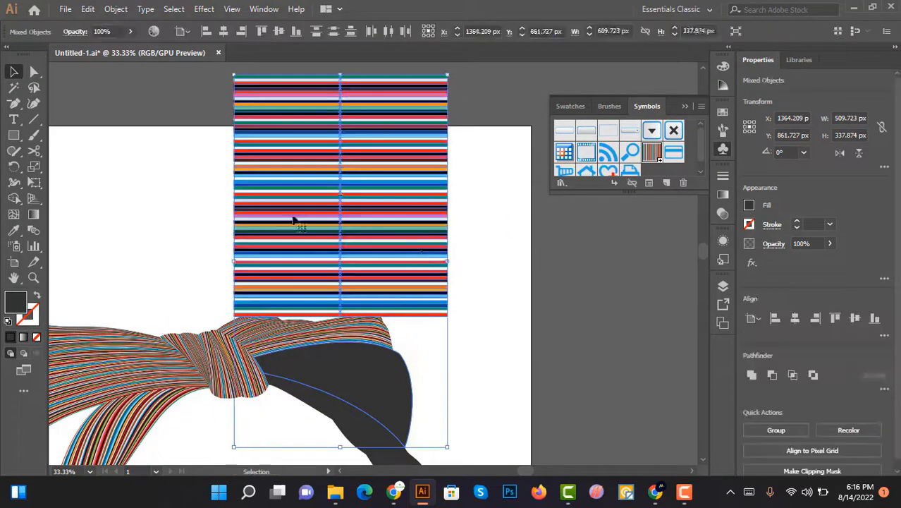
{"action": "left_click", "coordinate": [115, 10]}
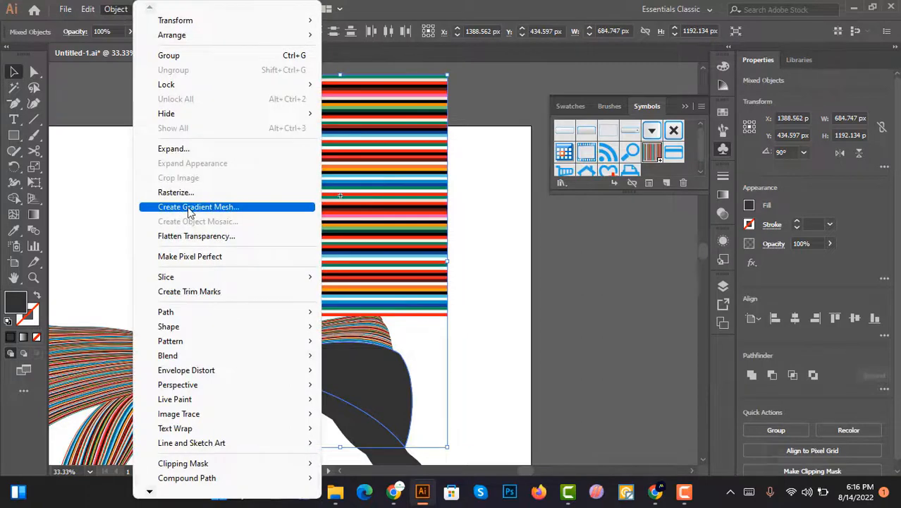
{"action": "mouse_move", "coordinate": [215, 372]}
{"action": "left_click", "coordinate": [424, 399]}
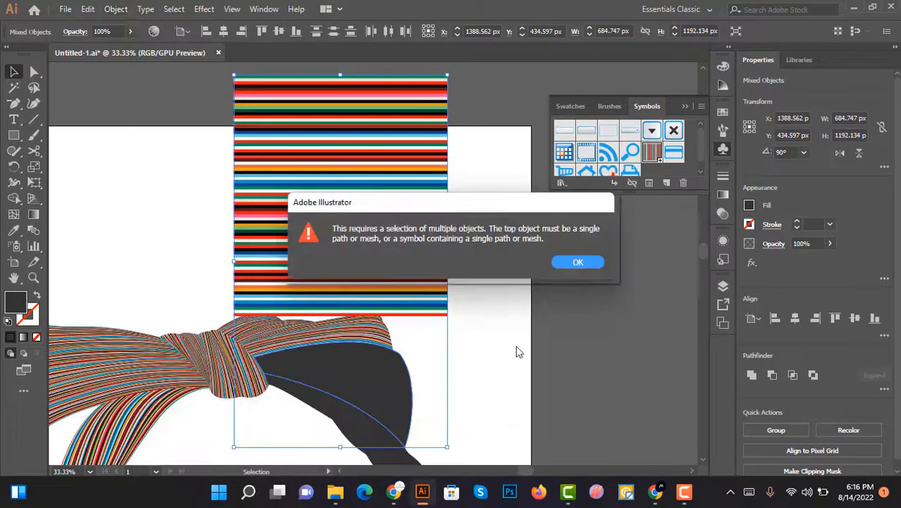
{"action": "left_click", "coordinate": [577, 262]}
Step: Send the striped Line symbol above the bow's right side to the back
{"action": "right_click", "coordinate": [382, 186]}
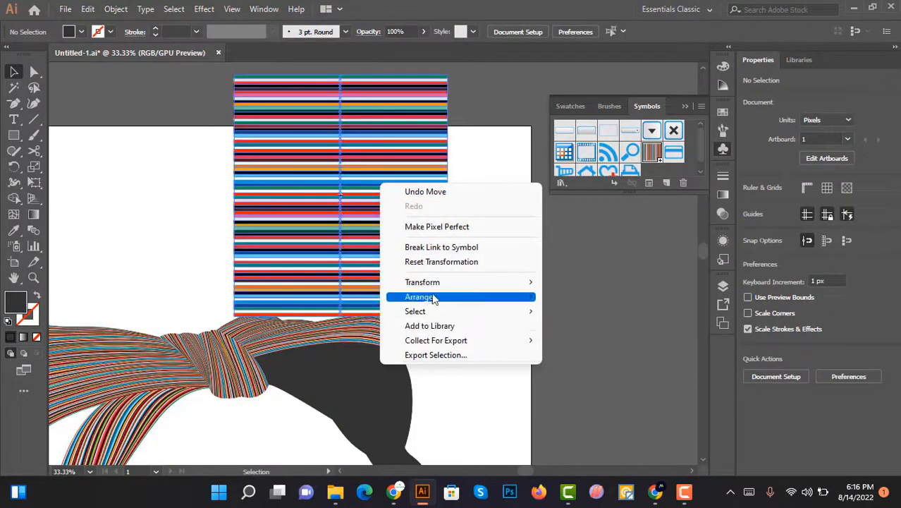
{"action": "mouse_move", "coordinate": [434, 299]}
{"action": "left_click", "coordinate": [585, 341]}
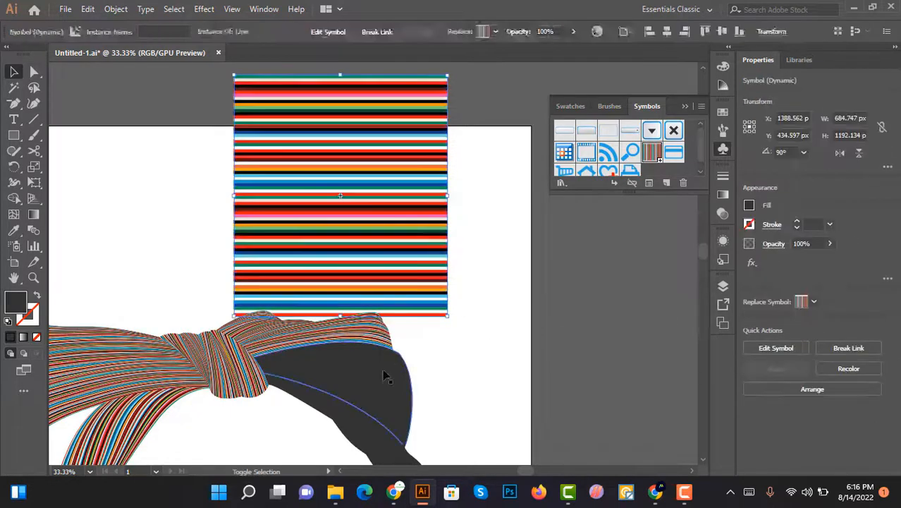
Step: Warp the single striped symbol into the bow's large lower right lobe using Envelope Distort's Make with Top Object
{"action": "left_click", "coordinate": [382, 372], "text": "shift"}
{"action": "left_click", "coordinate": [115, 9]}
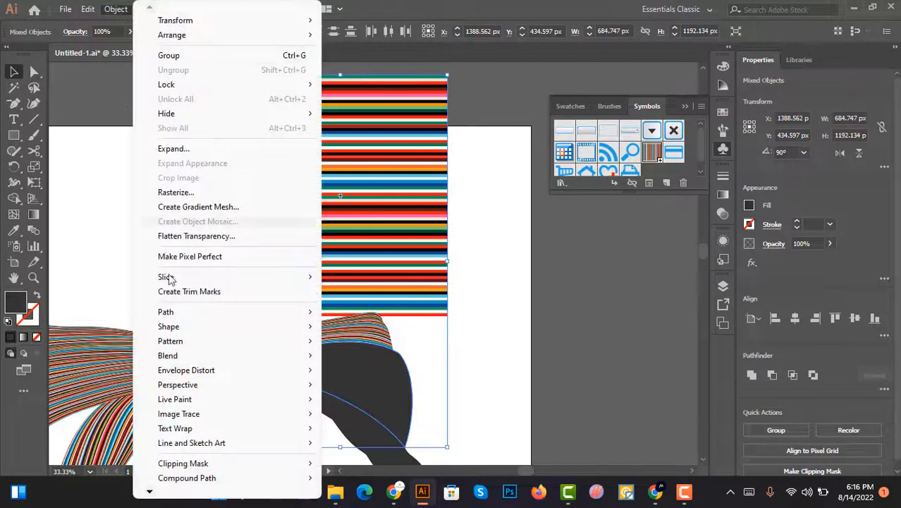
{"action": "mouse_move", "coordinate": [201, 370]}
{"action": "left_click", "coordinate": [425, 406]}
{"action": "scroll", "coordinate": [486, 349], "scroll_direction": "down", "scroll_amount": 3}
{"action": "left_click", "coordinate": [484, 344]}
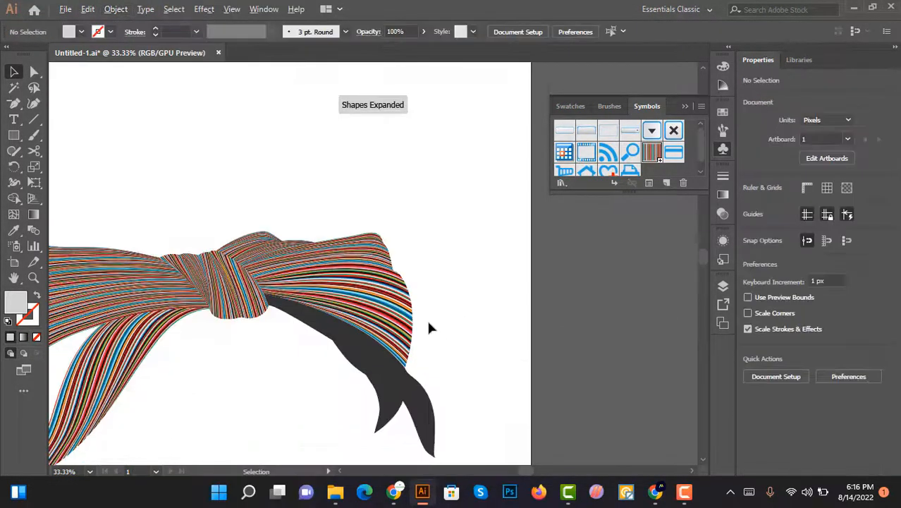
Step: Inspect the stripe density in the large lower right lobe up close, then undo its envelope warp
{"action": "scroll", "coordinate": [411, 316], "scroll_direction": "up", "scroll_amount": 3}
{"action": "scroll", "coordinate": [338, 243], "scroll_direction": "up", "scroll_amount": 4}
{"action": "scroll", "coordinate": [395, 254], "scroll_direction": "down", "scroll_amount": 2}
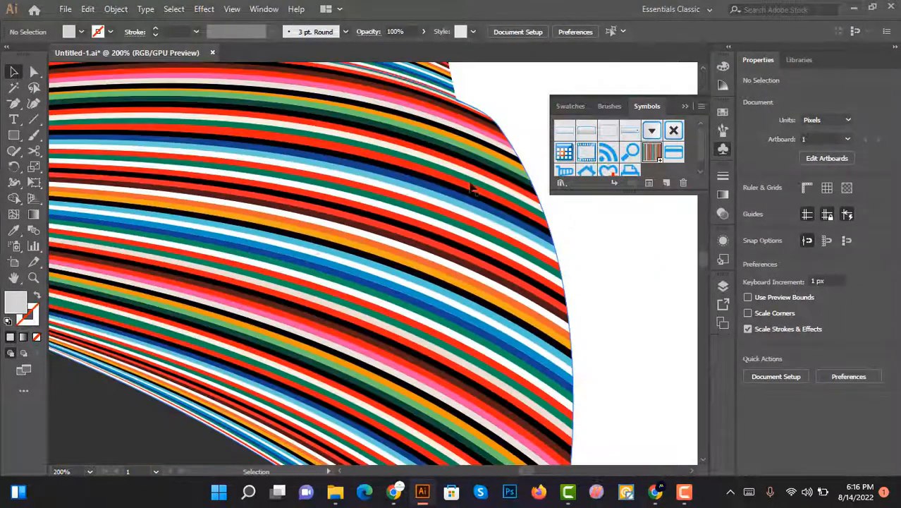
{"action": "scroll", "coordinate": [408, 251], "scroll_direction": "down", "scroll_amount": 2}
{"action": "key", "text": "ctrl+z"}
{"action": "scroll", "coordinate": [564, 265], "scroll_direction": "down", "scroll_amount": 3}
{"action": "scroll", "coordinate": [615, 294], "scroll_direction": "up", "scroll_amount": 2}
{"action": "left_click", "coordinate": [621, 304]}
{"action": "scroll", "coordinate": [580, 307], "scroll_direction": "up", "scroll_amount": 5}
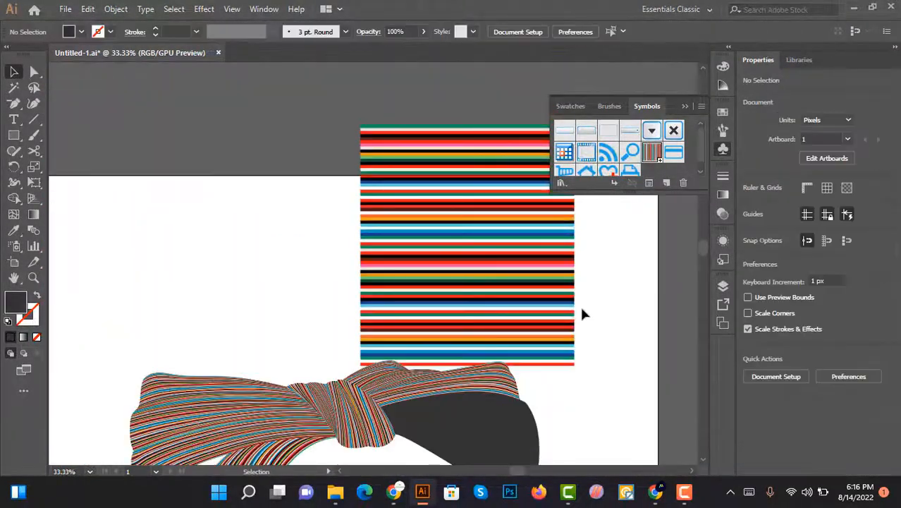
Step: Duplicate the 90° striped symbol directly above the original and select both copies
{"action": "left_click_drag", "start_coordinate": [496, 373], "coordinate": [487, 131]}
{"action": "scroll", "coordinate": [403, 318], "scroll_direction": "down", "scroll_amount": 4}
{"action": "left_click", "coordinate": [437, 352], "text": "shift"}
{"action": "scroll", "coordinate": [437, 355], "scroll_direction": "up", "scroll_amount": 3}
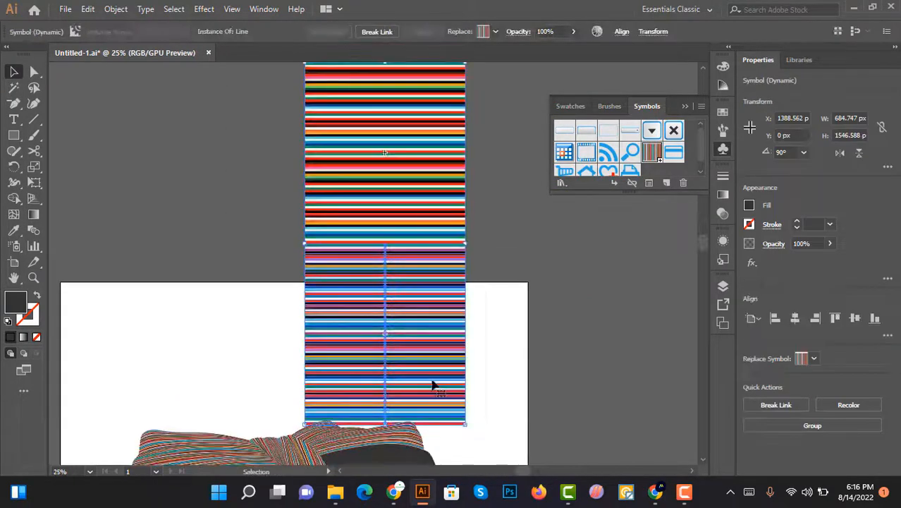
Step: Warp both stacked stripe copies into the bow's large lower right lobe using Envelope Distort's Make with Top Object
{"action": "scroll", "coordinate": [430, 374], "scroll_direction": "down", "scroll_amount": 2}
{"action": "scroll", "coordinate": [367, 362], "scroll_direction": "up", "scroll_amount": 3}
{"action": "left_click", "coordinate": [114, 9]}
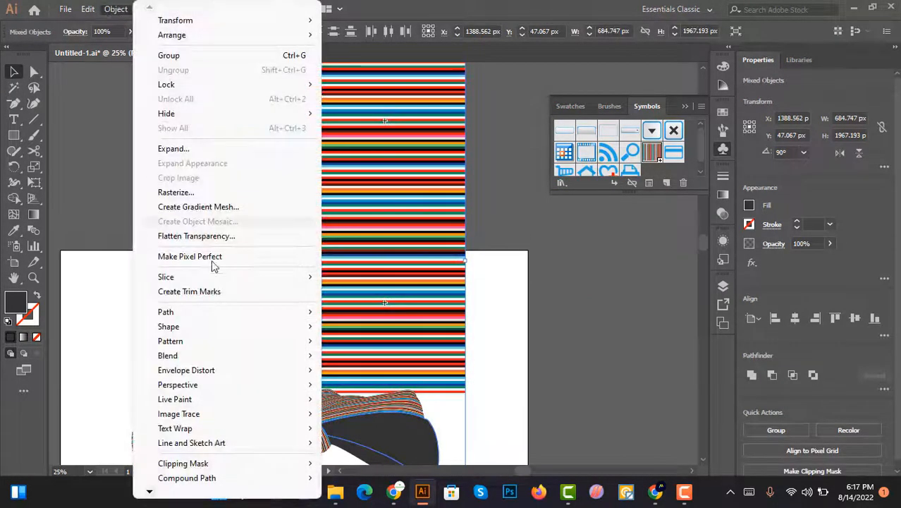
{"action": "mouse_move", "coordinate": [225, 372]}
{"action": "left_click", "coordinate": [409, 399]}
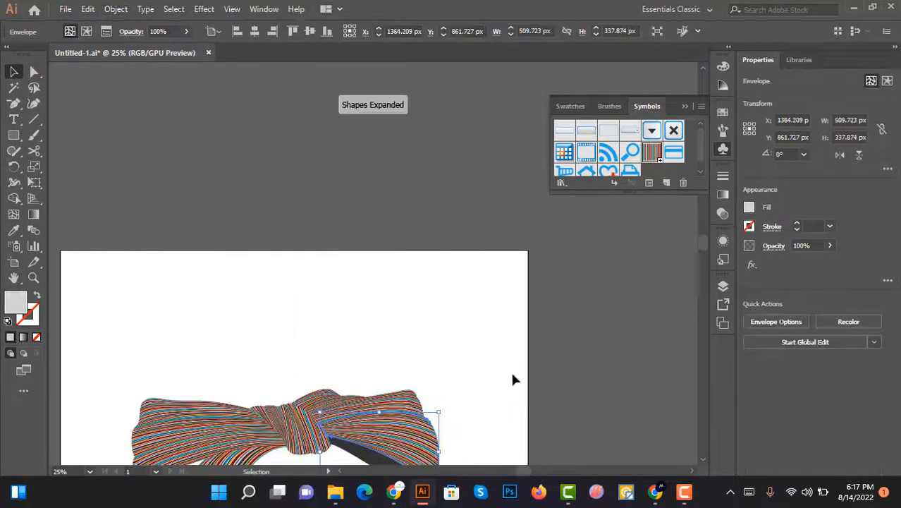
{"action": "left_click", "coordinate": [510, 368]}
Step: Place a new Line symbol instance beside the bow's right lobe and rotate it to 90°
{"action": "scroll", "coordinate": [510, 369], "scroll_direction": "down", "scroll_amount": 5}
{"action": "scroll", "coordinate": [484, 352], "scroll_direction": "up", "scroll_amount": 1}
{"action": "left_click_drag", "start_coordinate": [504, 262], "coordinate": [512, 263]}
{"action": "scroll", "coordinate": [437, 344], "scroll_direction": "up", "scroll_amount": 2}
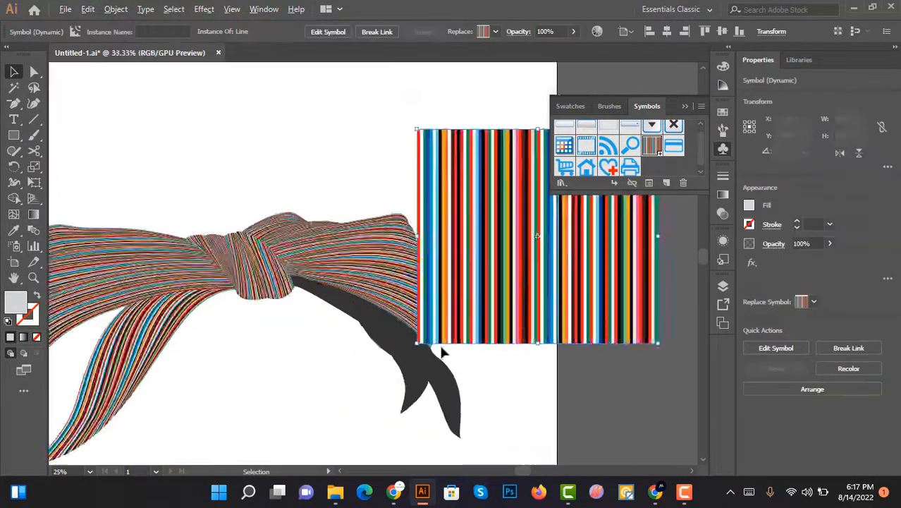
{"action": "scroll", "coordinate": [279, 351], "scroll_direction": "down", "scroll_amount": 2}
{"action": "scroll", "coordinate": [403, 330], "scroll_direction": "up", "scroll_amount": 1}
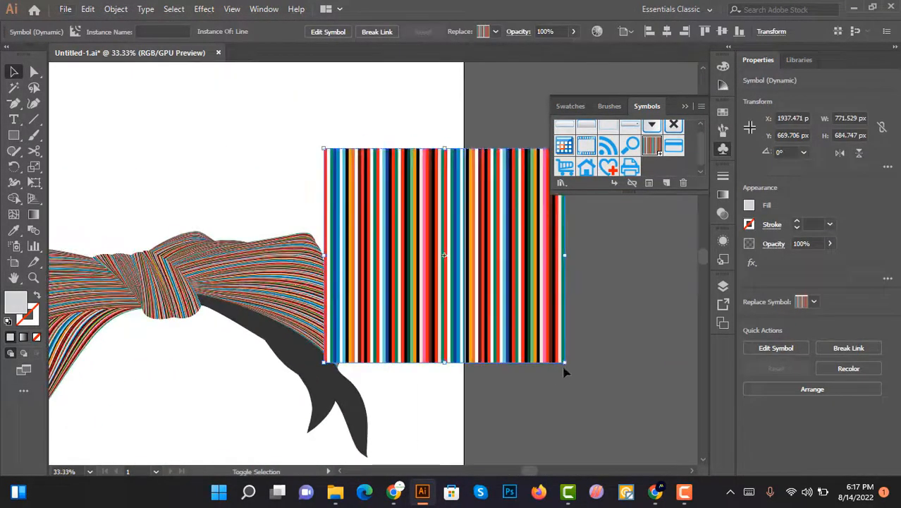
{"action": "left_click_drag", "start_coordinate": [571, 364], "coordinate": [556, 135]}
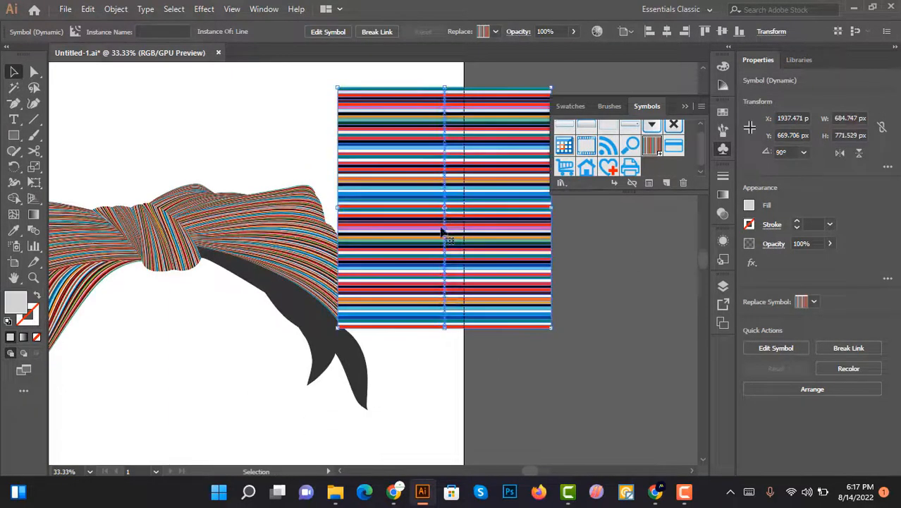
Step: Send the 90° striped symbol beside the bow's right lobe to the back of the stacking order and deselect it
{"action": "left_click", "coordinate": [416, 248]}
{"action": "right_click", "coordinate": [416, 243]}
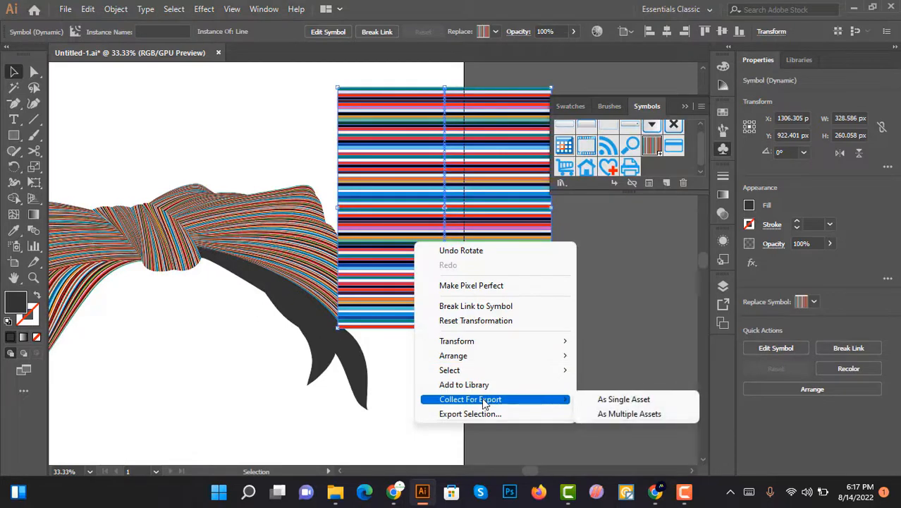
{"action": "mouse_move", "coordinate": [508, 356]}
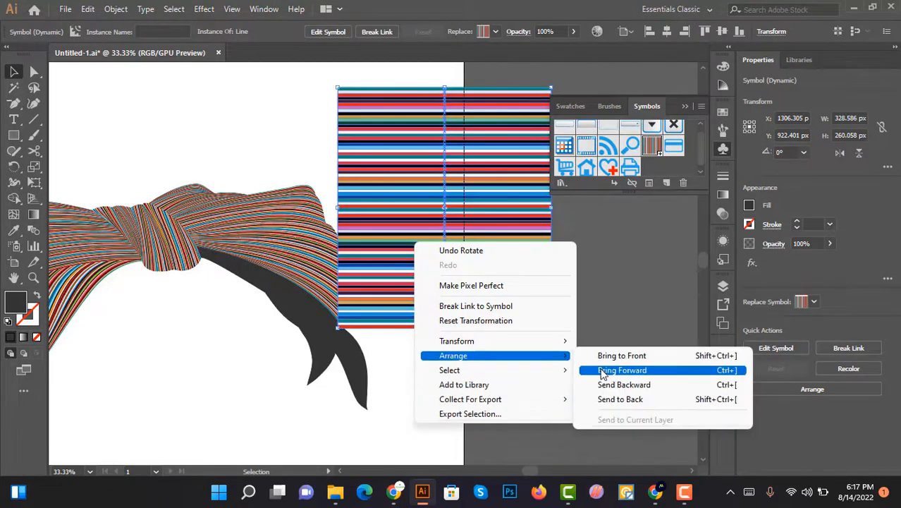
{"action": "left_click", "coordinate": [628, 400]}
{"action": "left_click", "coordinate": [445, 359]}
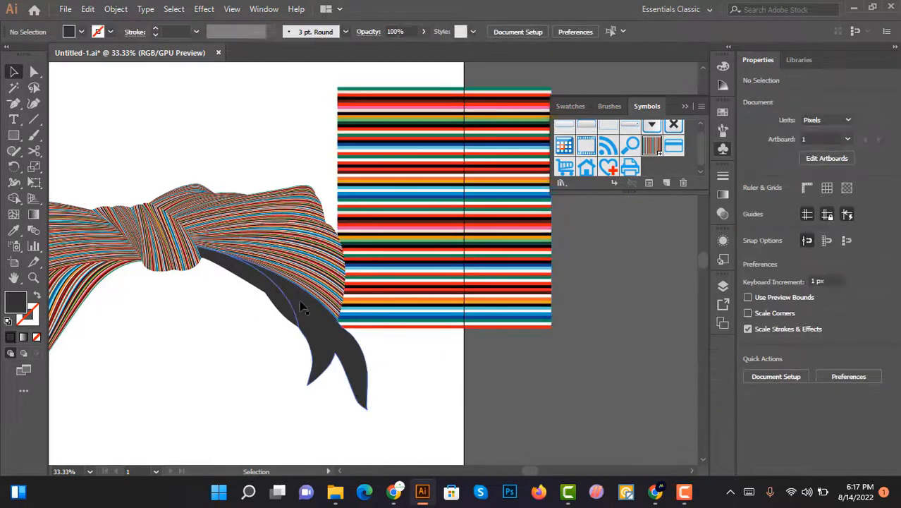
Step: Warp the horizontal stripes into the thin fold beneath the bow's right lobe using Envelope Distort's Make with Top Object
{"action": "left_click", "coordinate": [247, 277]}
{"action": "left_click", "coordinate": [370, 265], "text": "shift"}
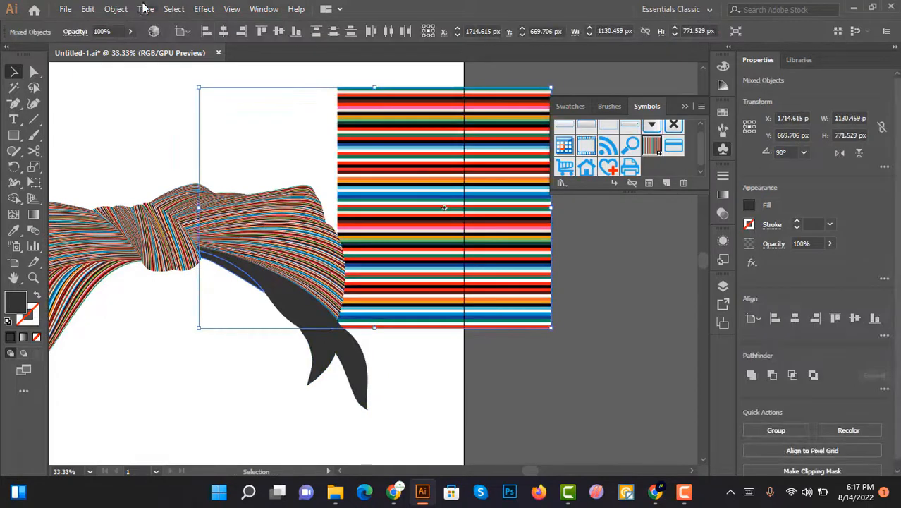
{"action": "left_click", "coordinate": [117, 8]}
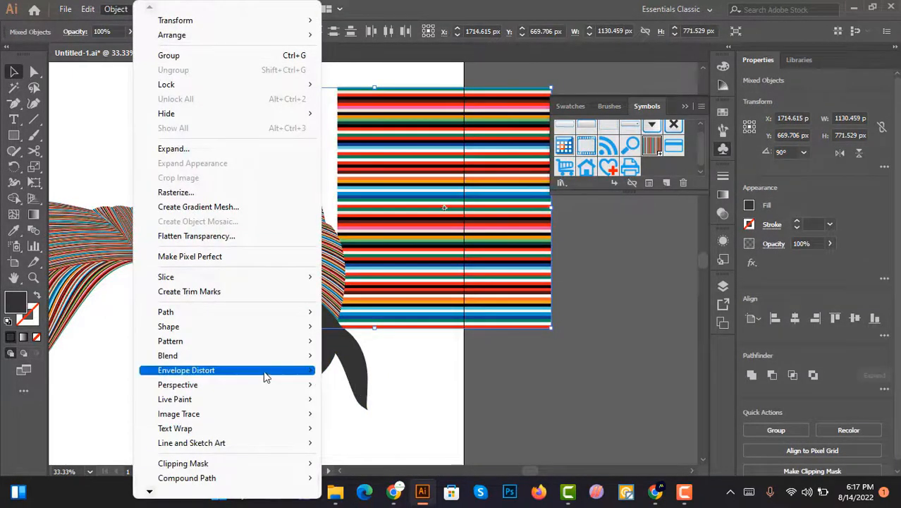
{"action": "mouse_move", "coordinate": [265, 377]}
{"action": "left_click", "coordinate": [415, 398]}
{"action": "left_click", "coordinate": [435, 333]}
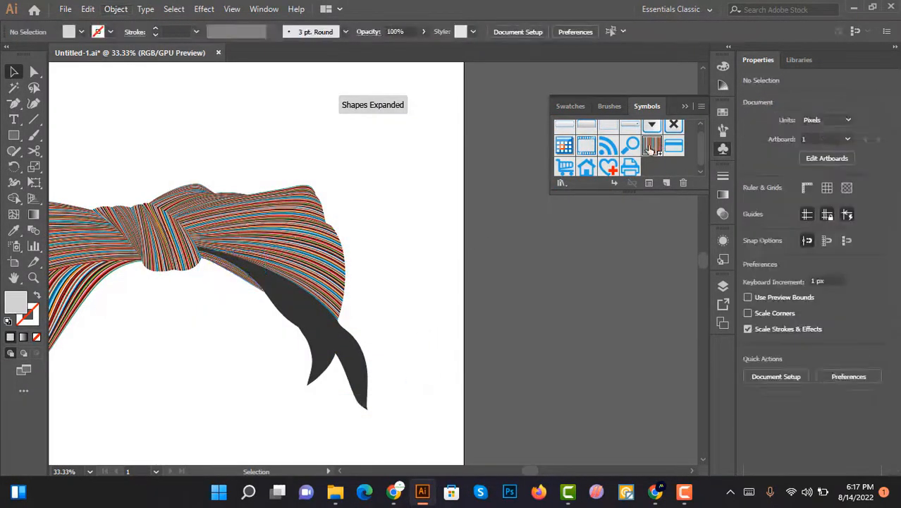
Step: Place a new Line symbol instance over the bow's right side and send it to the back
{"action": "left_click_drag", "start_coordinate": [652, 146], "coordinate": [428, 262]}
{"action": "left_click", "coordinate": [276, 304]}
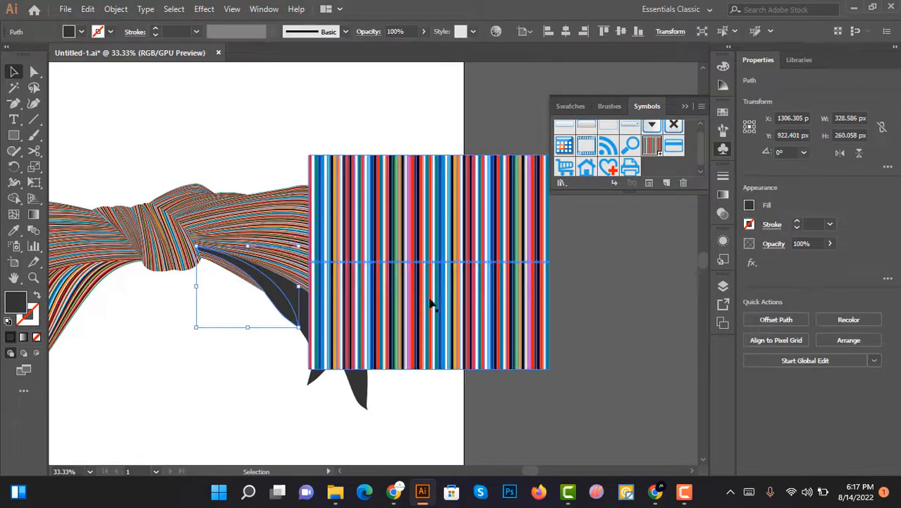
{"action": "right_click", "coordinate": [431, 302]}
{"action": "mouse_move", "coordinate": [473, 227]}
{"action": "left_click", "coordinate": [621, 275]}
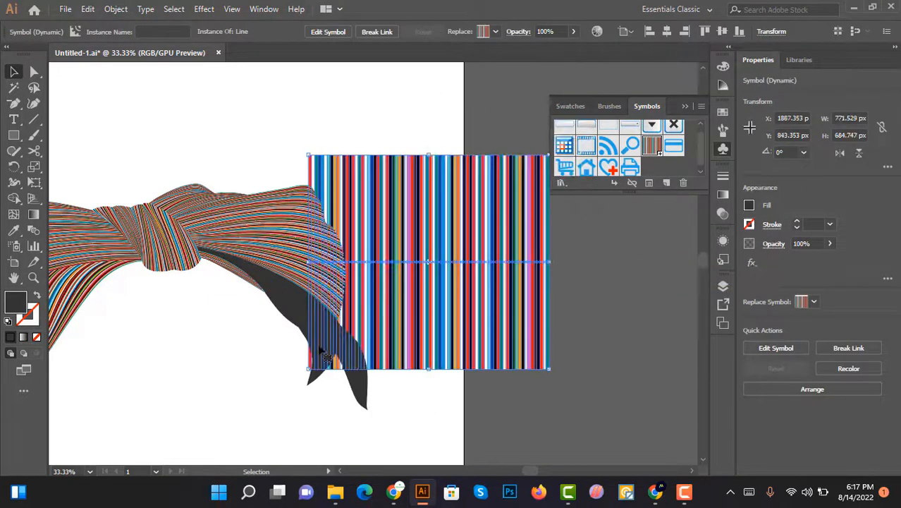
Step: Try warping the unrotated stripes into the remaining dark fold beneath the right lobe with Make with Top Object, then undo the warp
{"action": "left_click", "coordinate": [270, 293]}
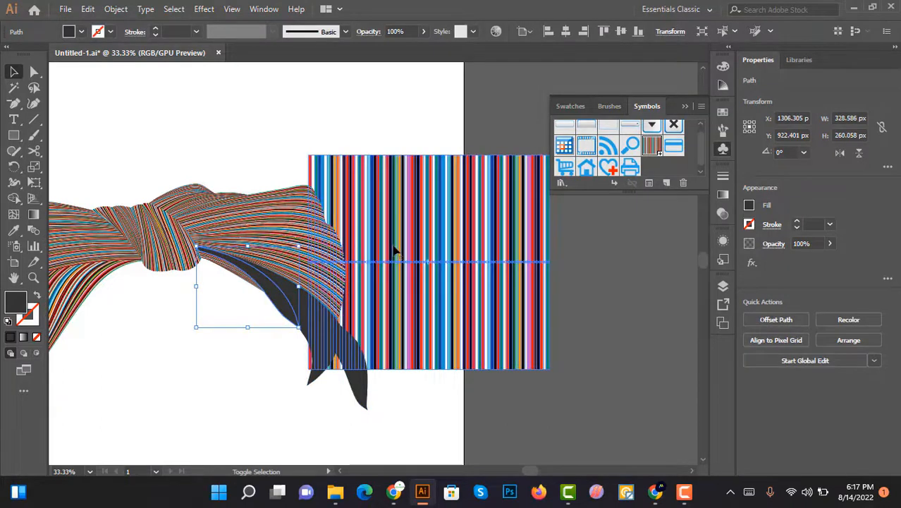
{"action": "left_click", "coordinate": [394, 251], "text": "shift"}
{"action": "left_click", "coordinate": [116, 9]}
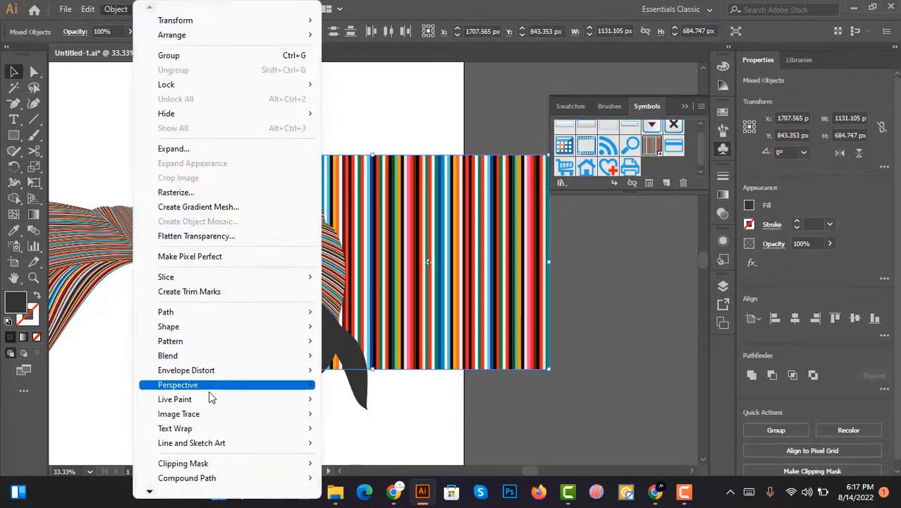
{"action": "mouse_move", "coordinate": [204, 371]}
{"action": "left_click", "coordinate": [509, 398]}
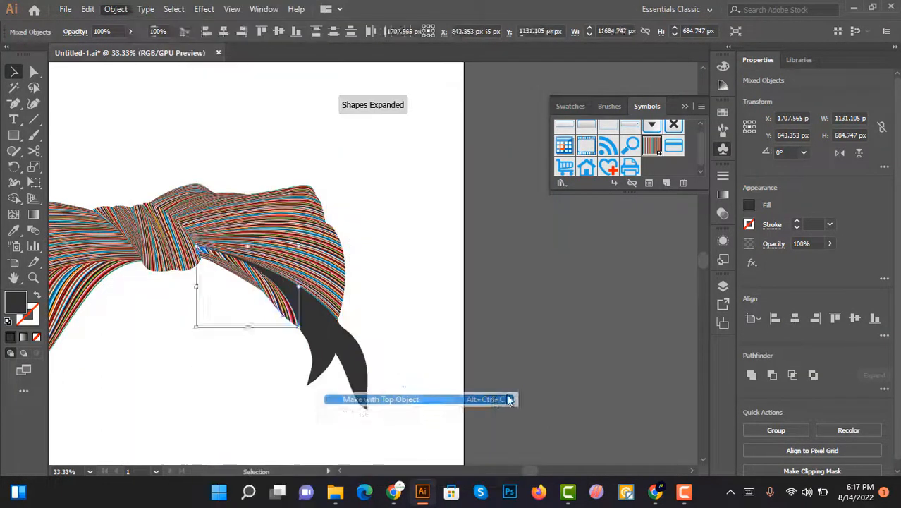
{"action": "left_click", "coordinate": [407, 334]}
{"action": "scroll", "coordinate": [394, 323], "scroll_direction": "up", "scroll_amount": 2}
{"action": "key", "text": "ctrl+z"}
{"action": "scroll", "coordinate": [414, 322], "scroll_direction": "down", "scroll_amount": 3}
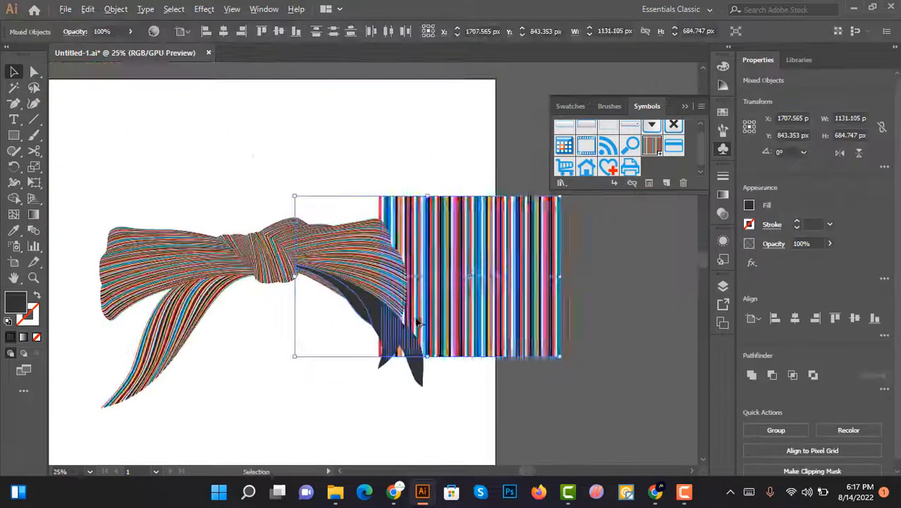
Step: Select only the striped symbol behind the bow's right side and rotate it to 270°
{"action": "left_click", "coordinate": [588, 236]}
{"action": "left_click", "coordinate": [542, 241]}
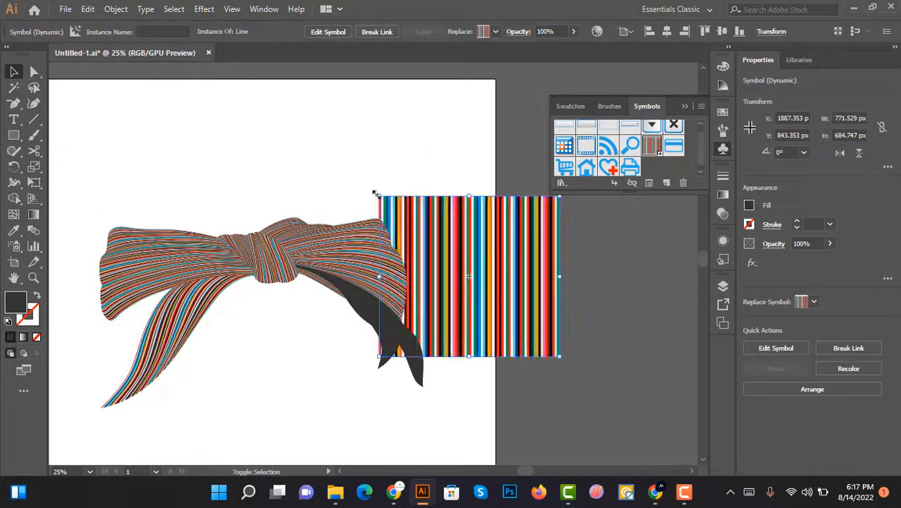
{"action": "scroll", "coordinate": [558, 218], "scroll_direction": "up", "scroll_amount": 2}
{"action": "left_click_drag", "start_coordinate": [562, 238], "coordinate": [555, 418]}
{"action": "scroll", "coordinate": [332, 296], "scroll_direction": "up", "scroll_amount": 1}
Step: Warp the 270° stripes into the dark fold beneath the right lobe using Envelope Distort's Make with Top Object
{"action": "left_click", "coordinate": [379, 258], "text": "shift"}
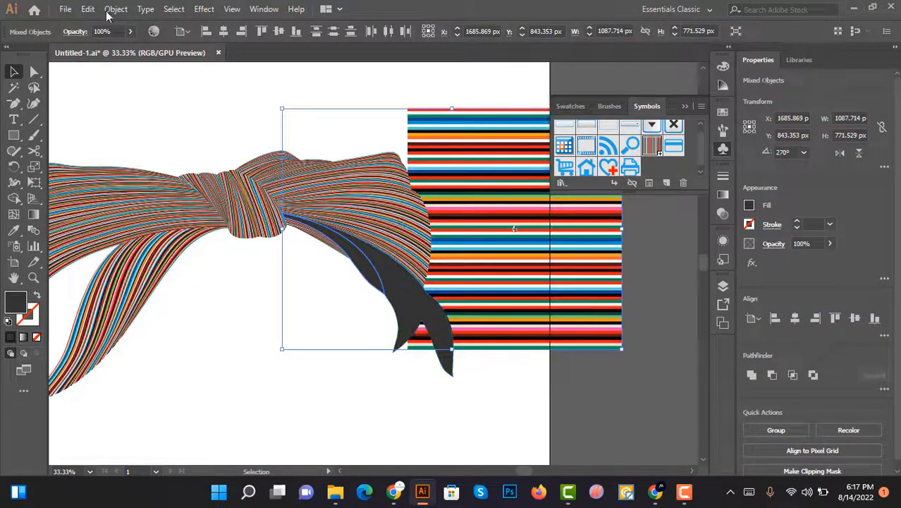
{"action": "left_click", "coordinate": [115, 9]}
{"action": "mouse_move", "coordinate": [233, 375]}
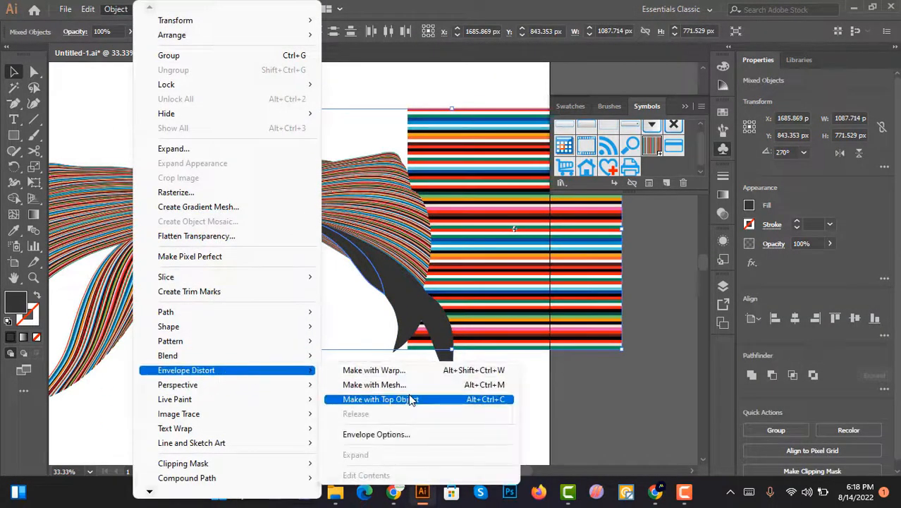
{"action": "left_click", "coordinate": [415, 399]}
Step: Place another Line symbol instance above the forked right tail, keep its stripes vertical, and send it to the back
{"action": "left_click_drag", "start_coordinate": [654, 149], "coordinate": [486, 214]}
{"action": "scroll", "coordinate": [348, 236], "scroll_direction": "down", "scroll_amount": 1}
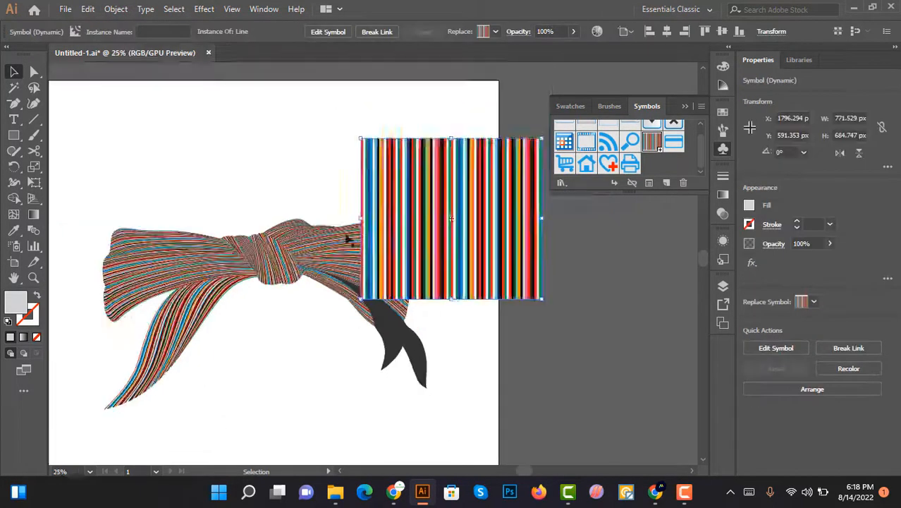
{"action": "scroll", "coordinate": [472, 309], "scroll_direction": "up", "scroll_amount": 1}
{"action": "scroll", "coordinate": [430, 289], "scroll_direction": "up", "scroll_amount": 1}
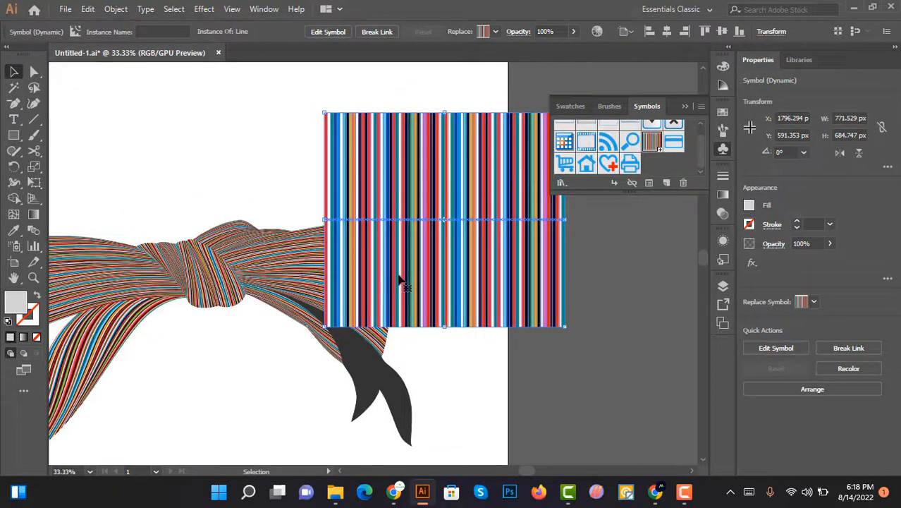
{"action": "scroll", "coordinate": [400, 281], "scroll_direction": "down", "scroll_amount": 2}
{"action": "right_click", "coordinate": [448, 153]}
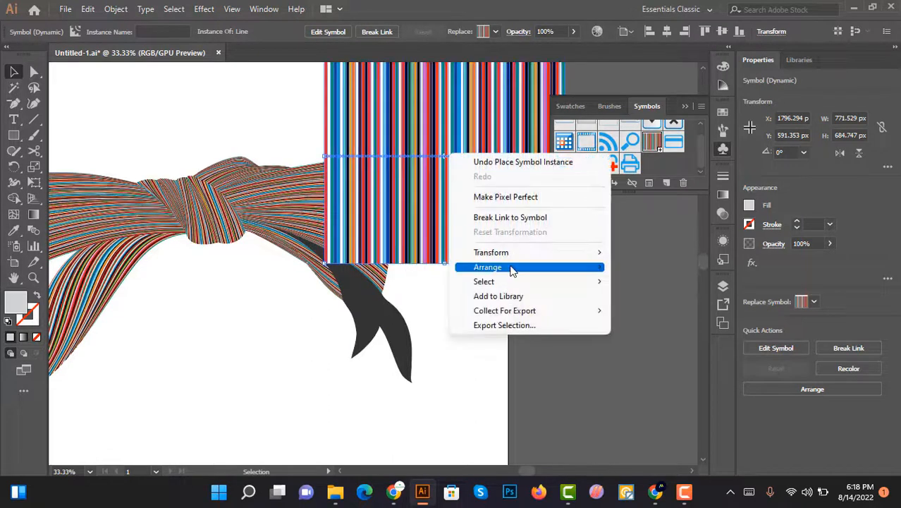
{"action": "mouse_move", "coordinate": [512, 267]}
{"action": "left_click", "coordinate": [656, 312]}
Step: Warp the vertical stripes into the bow's forked right tail using Envelope Distort's Make with Top Object
{"action": "left_click", "coordinate": [365, 299], "text": "shift"}
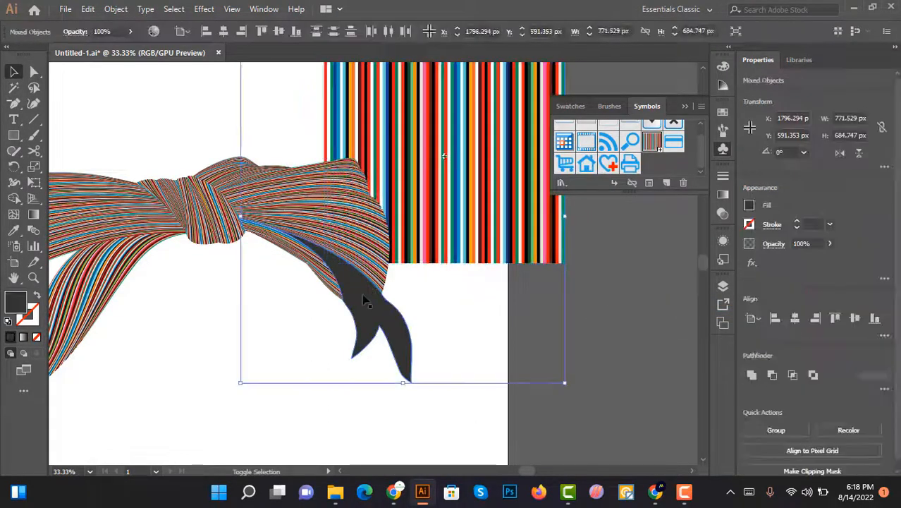
{"action": "left_click", "coordinate": [116, 9]}
{"action": "mouse_move", "coordinate": [208, 370]}
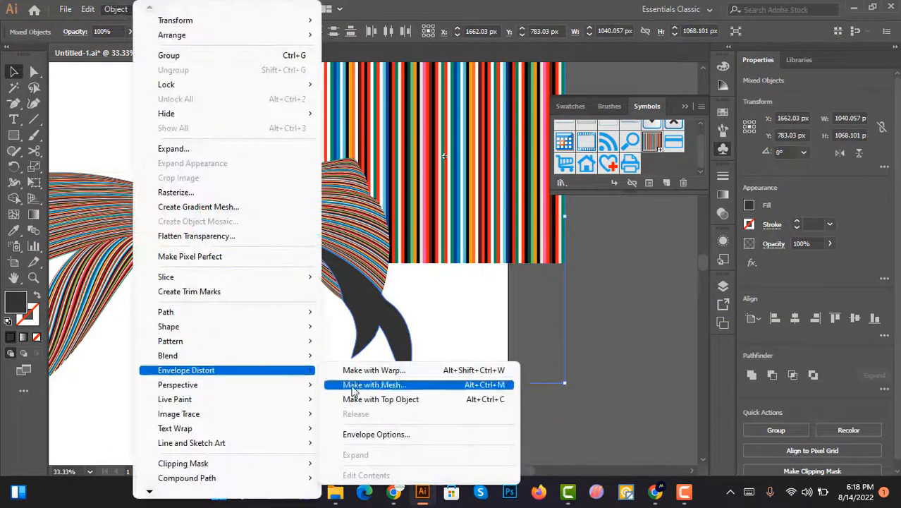
{"action": "left_click", "coordinate": [381, 399]}
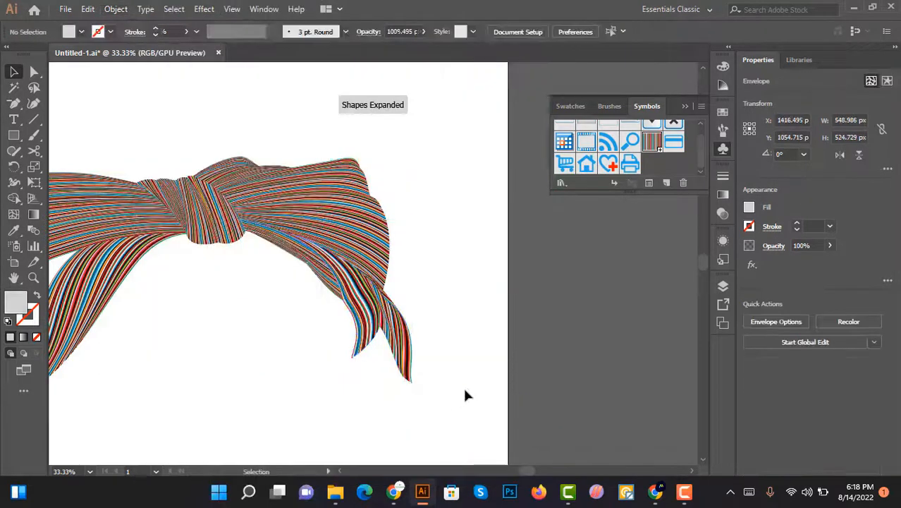
Step: Export the finished bow artboard through Save for Web as a 2000 × 2000 px JPEG at maximum quality, clipped to the artboard
{"action": "key", "text": "ctrl+minus"}
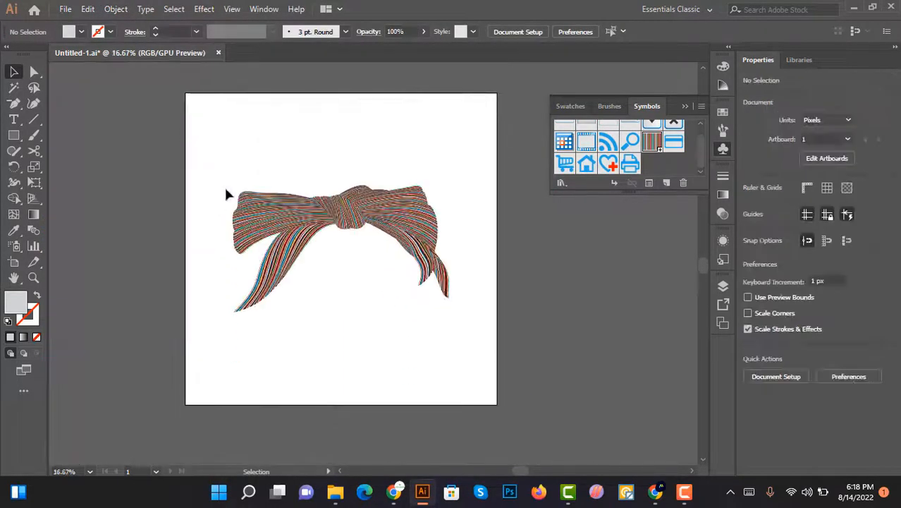
{"action": "scroll", "coordinate": [226, 194], "scroll_direction": "up", "scroll_amount": 2}
{"action": "key", "text": "ctrl+plus"}
{"action": "key", "text": "ctrl+plus"}
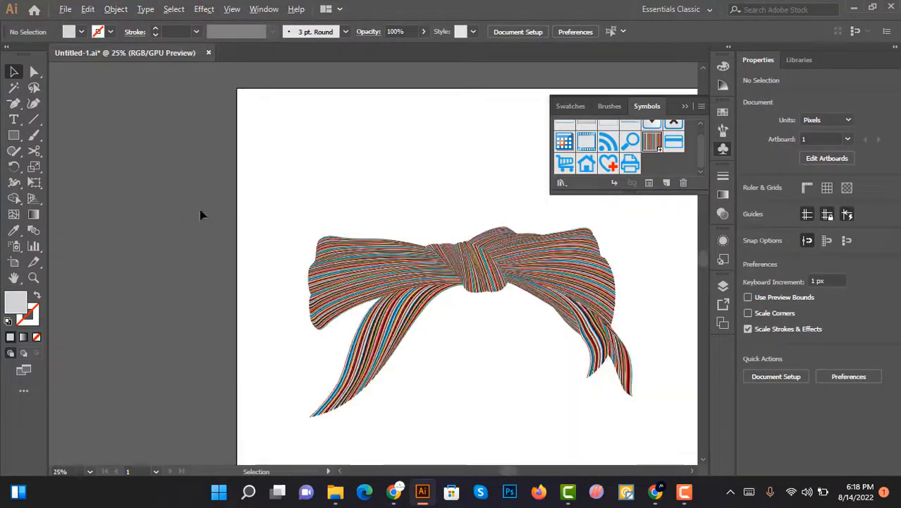
{"action": "scroll", "coordinate": [326, 202], "scroll_direction": "down", "scroll_amount": 1}
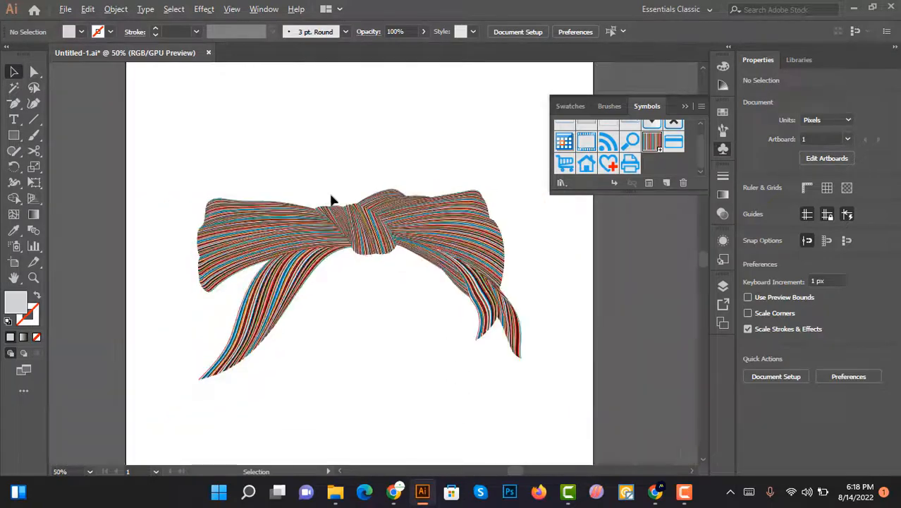
{"action": "key", "text": "ctrl+alt+shift+s"}
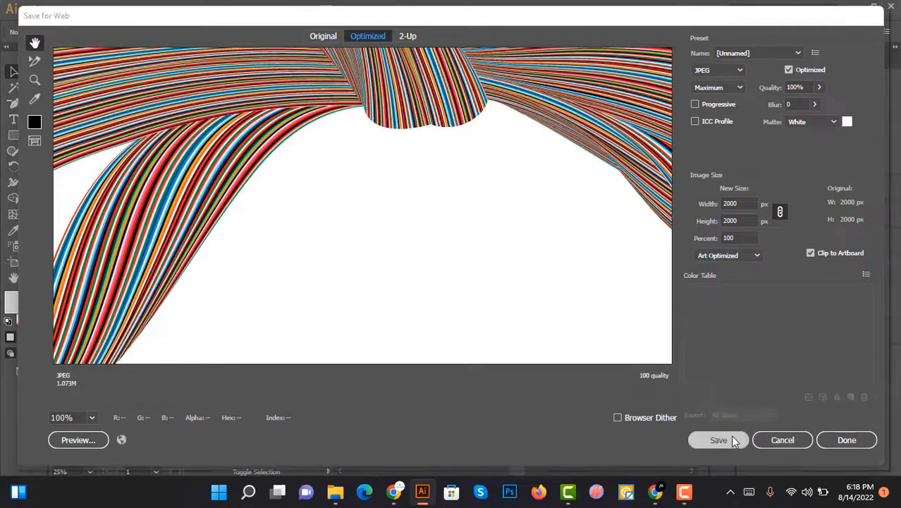
{"action": "left_click", "coordinate": [732, 439]}
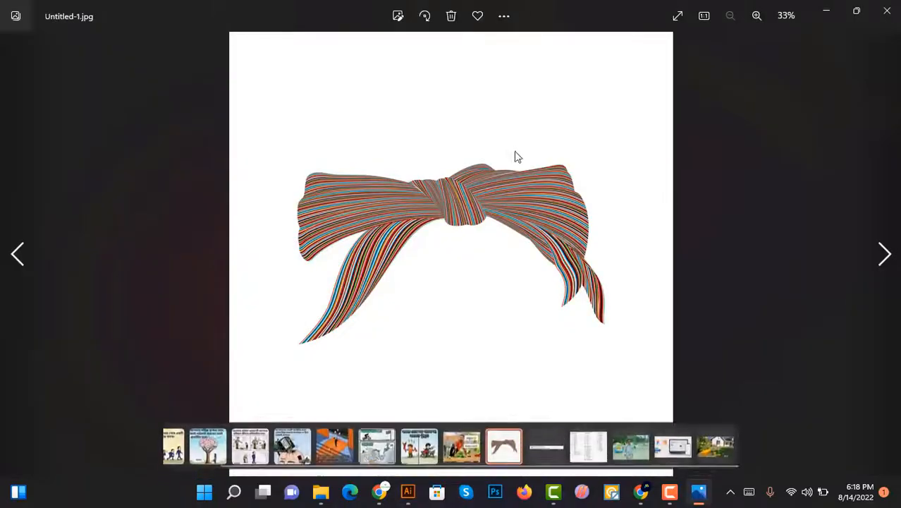
Step: Examine the striped knot, lobes and tails of the exported Untitled-1.jpg in the Photos viewer, both up close and as a whole
{"action": "scroll", "coordinate": [517, 157], "scroll_direction": "up", "scroll_amount": 4}
{"action": "scroll", "coordinate": [517, 157], "scroll_direction": "down", "scroll_amount": 4}
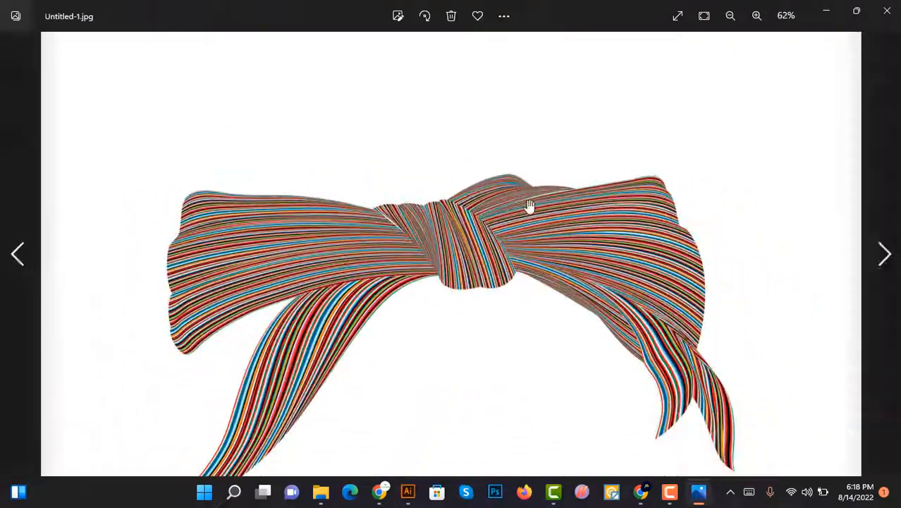
{"action": "scroll", "coordinate": [524, 240], "scroll_direction": "up", "scroll_amount": 3}
{"action": "scroll", "coordinate": [715, 249], "scroll_direction": "down", "scroll_amount": 4}
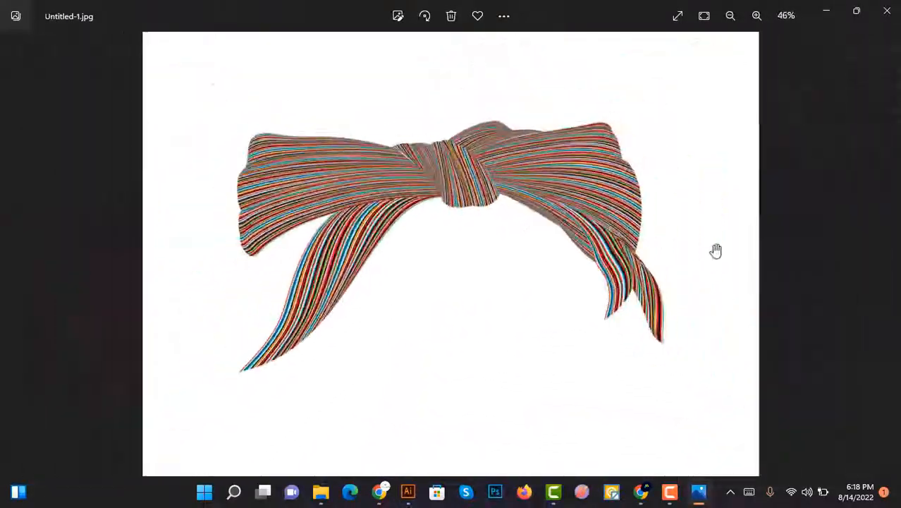
{"action": "scroll", "coordinate": [527, 175], "scroll_direction": "down", "scroll_amount": 2}
{"action": "scroll", "coordinate": [527, 174], "scroll_direction": "up", "scroll_amount": 4}
{"action": "scroll", "coordinate": [527, 174], "scroll_direction": "down", "scroll_amount": 2}
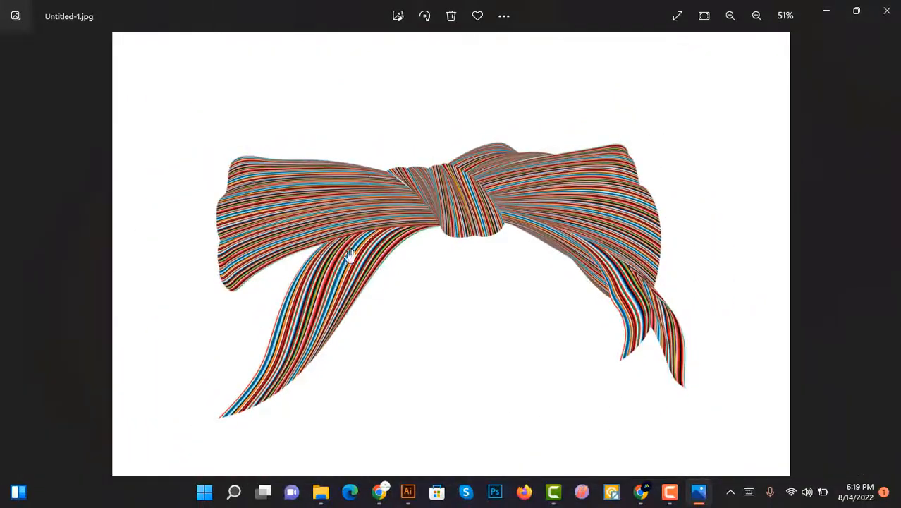